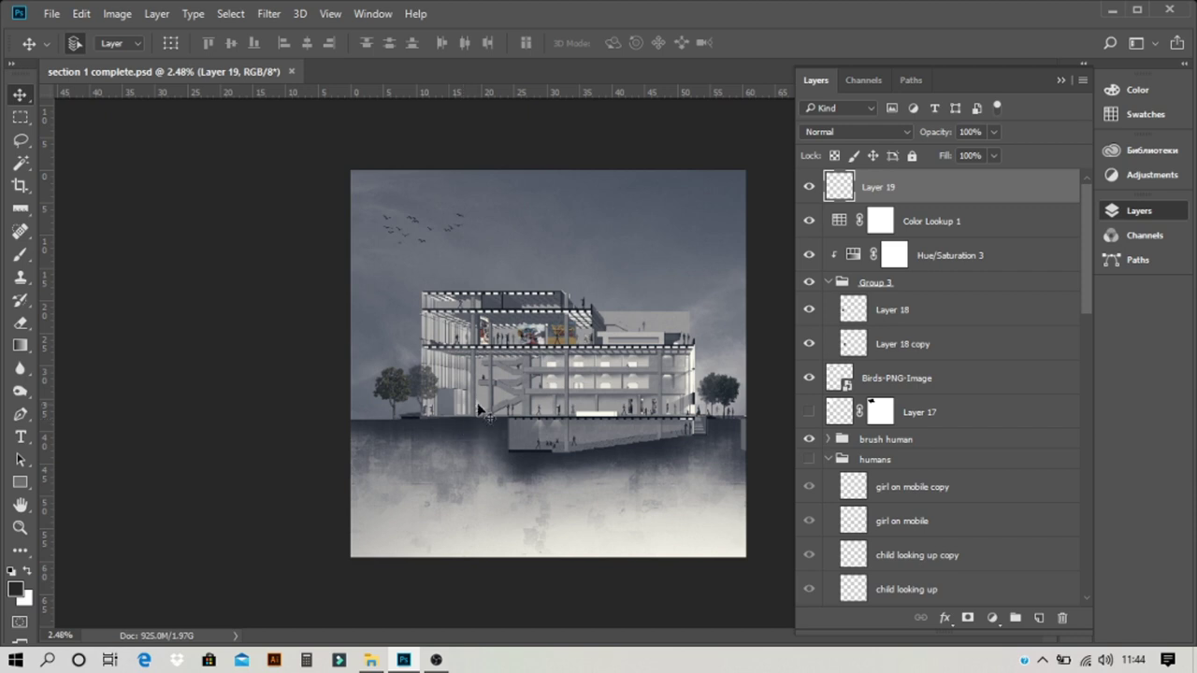
# - Select Layer 18 and isolate its tree by hiding all other layers
pyautogui.scroll(2, 614, 362)
pyautogui.scroll(-1, 241, 433)
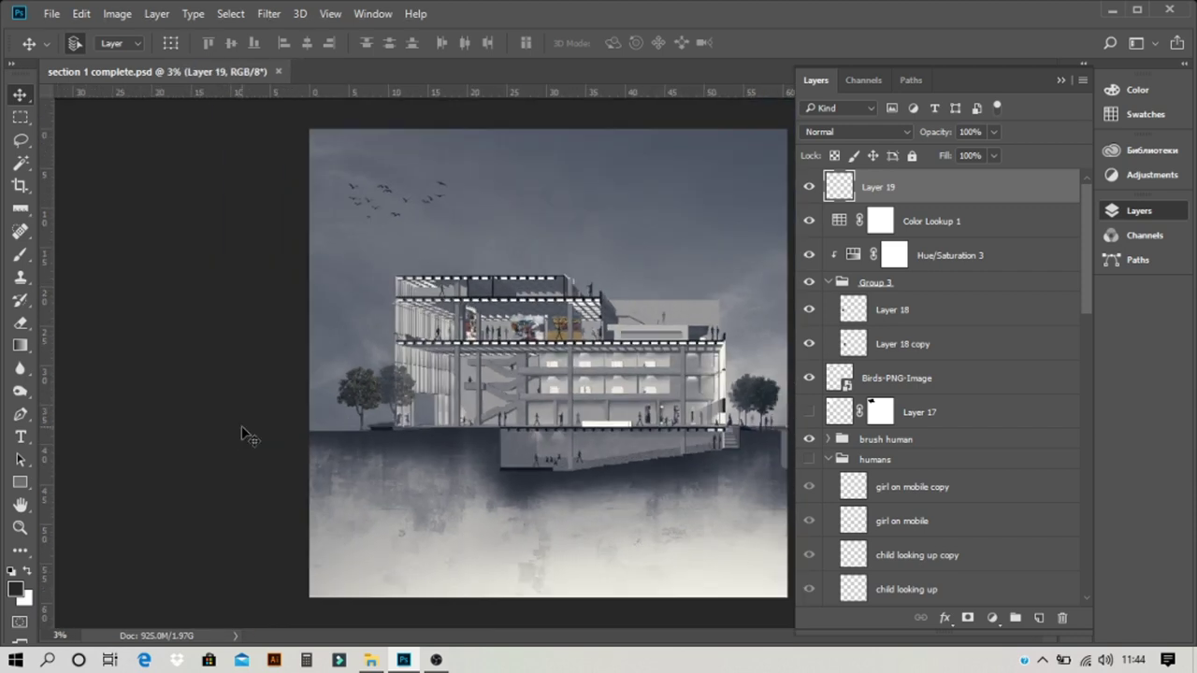
pyautogui.scroll(-1, 564, 364)
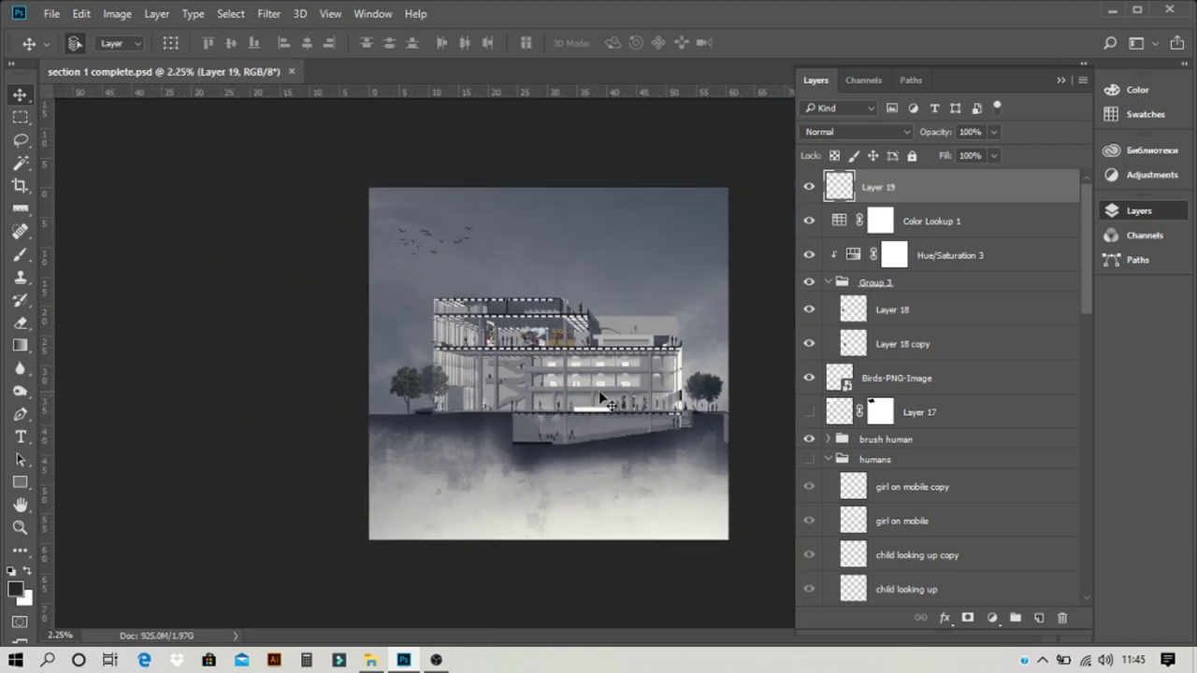
pyautogui.scroll(1, 603, 402)
pyautogui.scroll(-2, 955, 344)
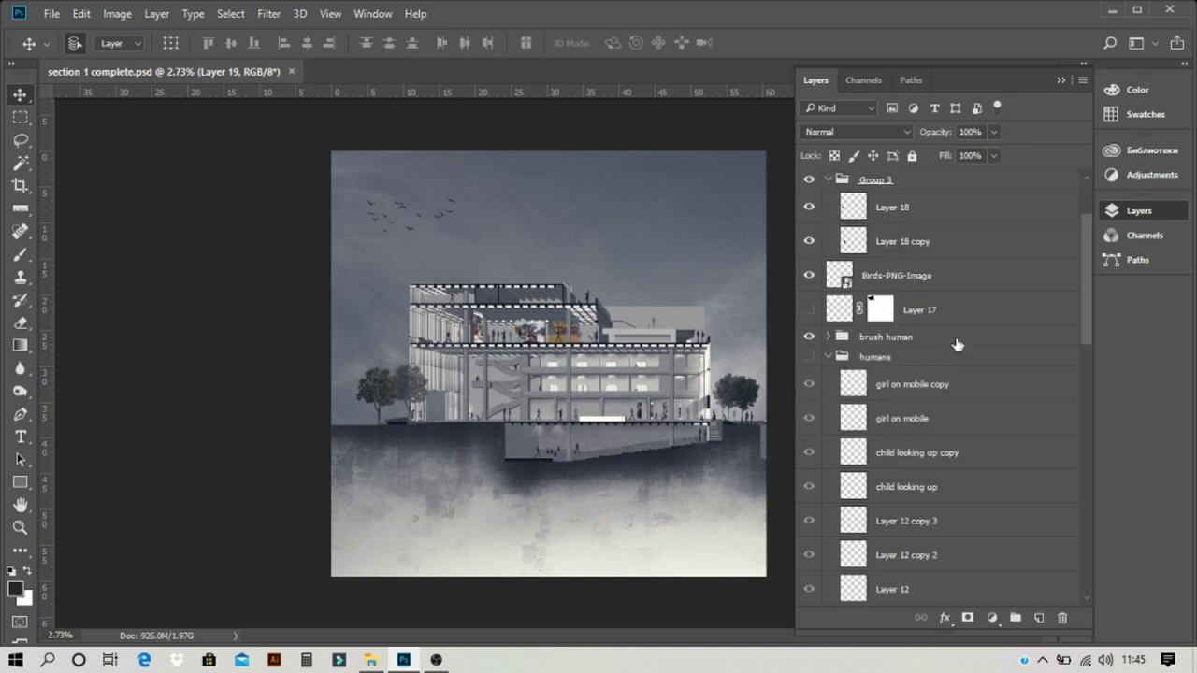
pyautogui.scroll(-1, 1029, 412)
pyautogui.scroll(2, 954, 374)
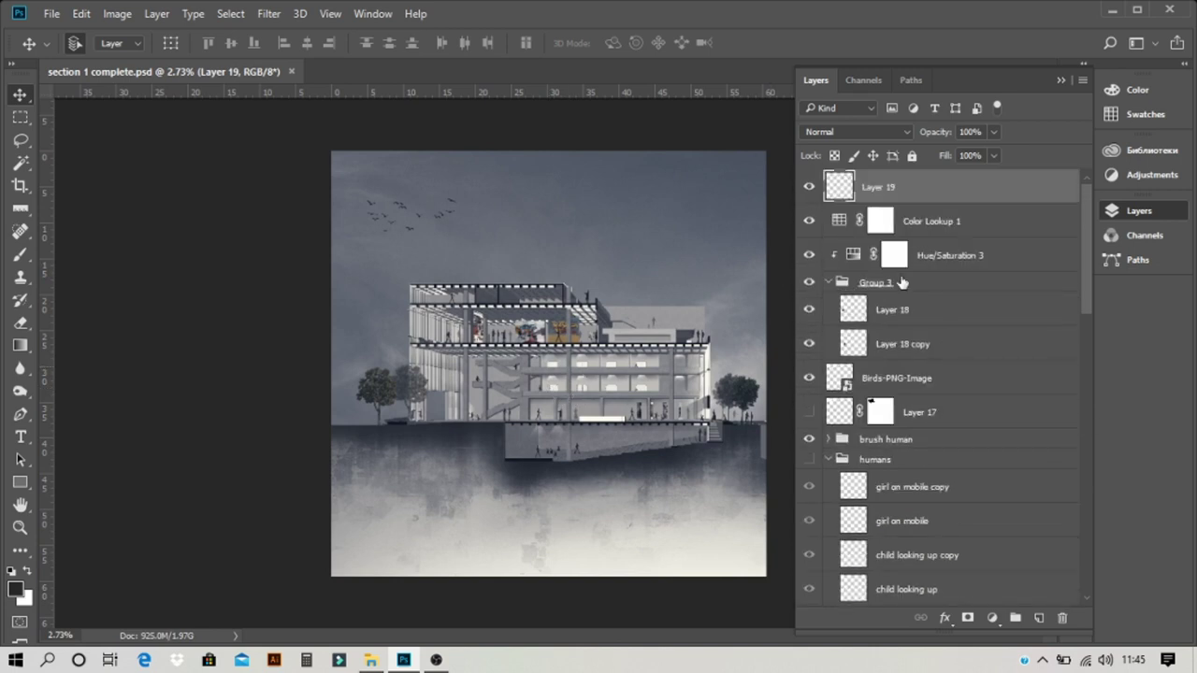
pyautogui.scroll(1, 408, 418)
pyautogui.scroll(-1, 276, 443)
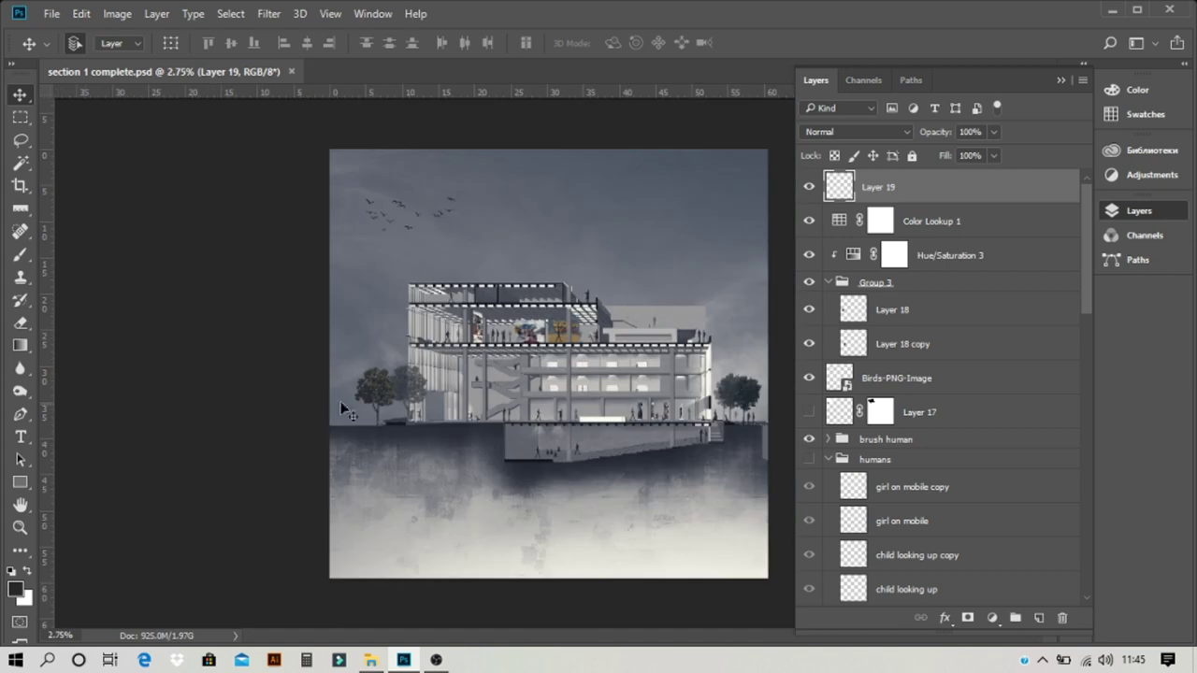
pyautogui.scroll(1, 349, 411)
pyautogui.keyDown('ctrl'); pyautogui.click(318, 404); pyautogui.keyUp('ctrl')
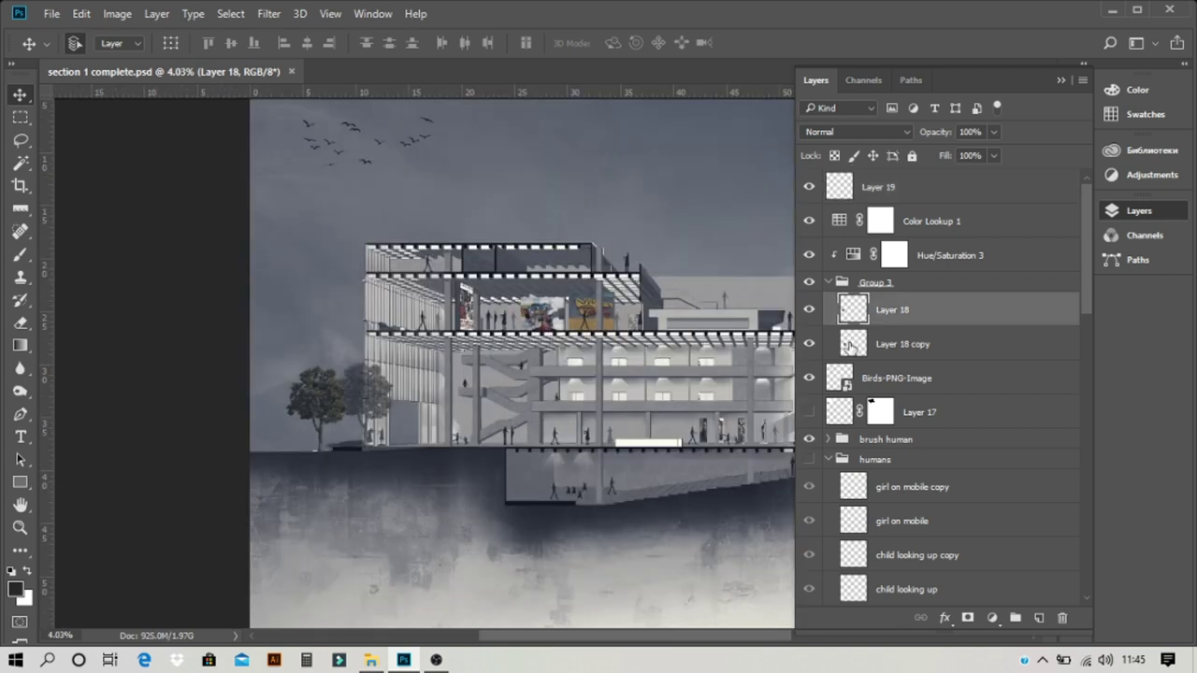
pyautogui.scroll(-1, 313, 418)
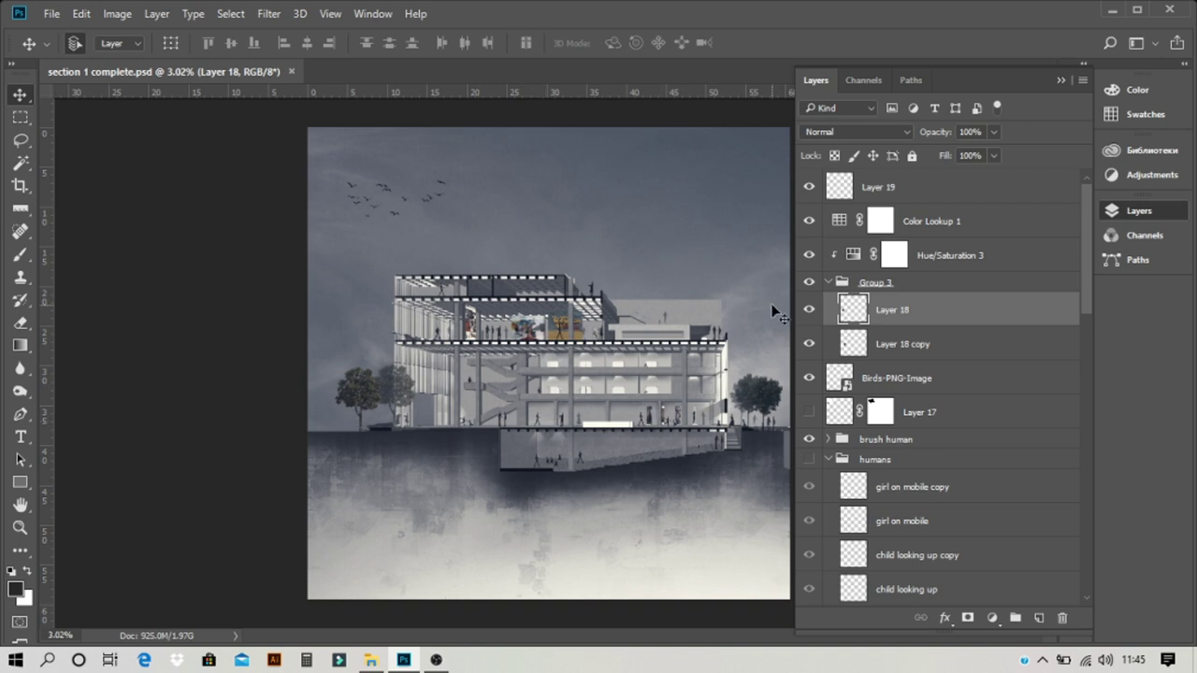
pyautogui.click(808, 310)
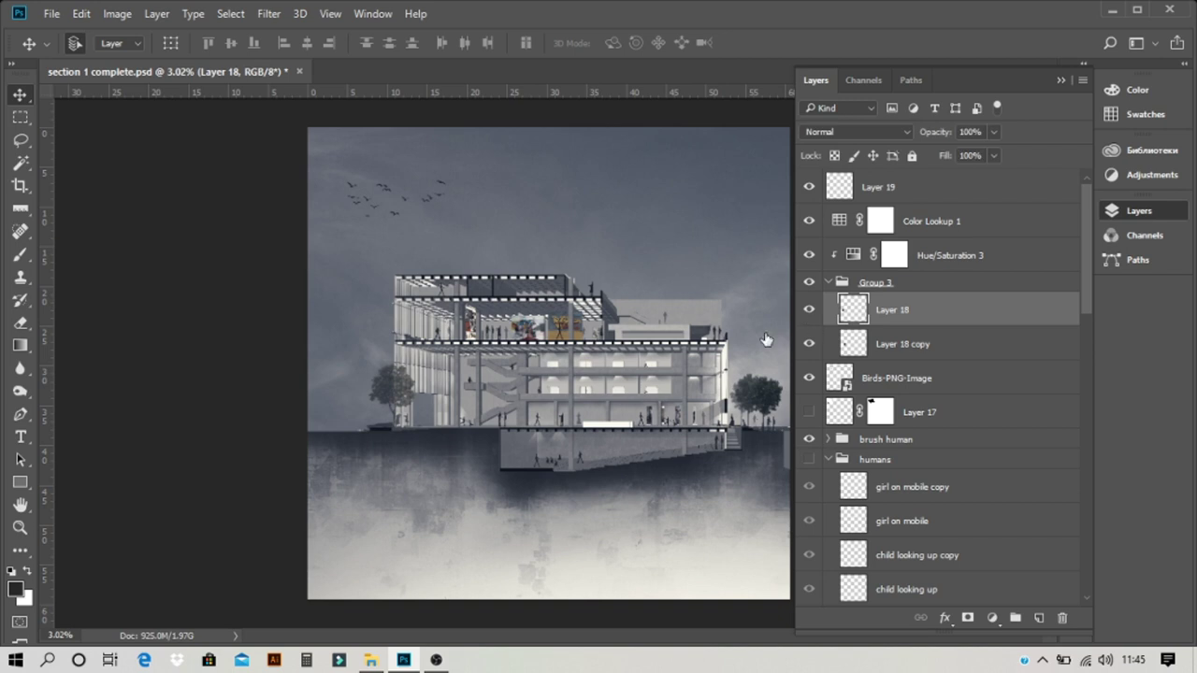
pyautogui.keyDown('alt'); pyautogui.click(808, 314); pyautogui.keyUp('alt')
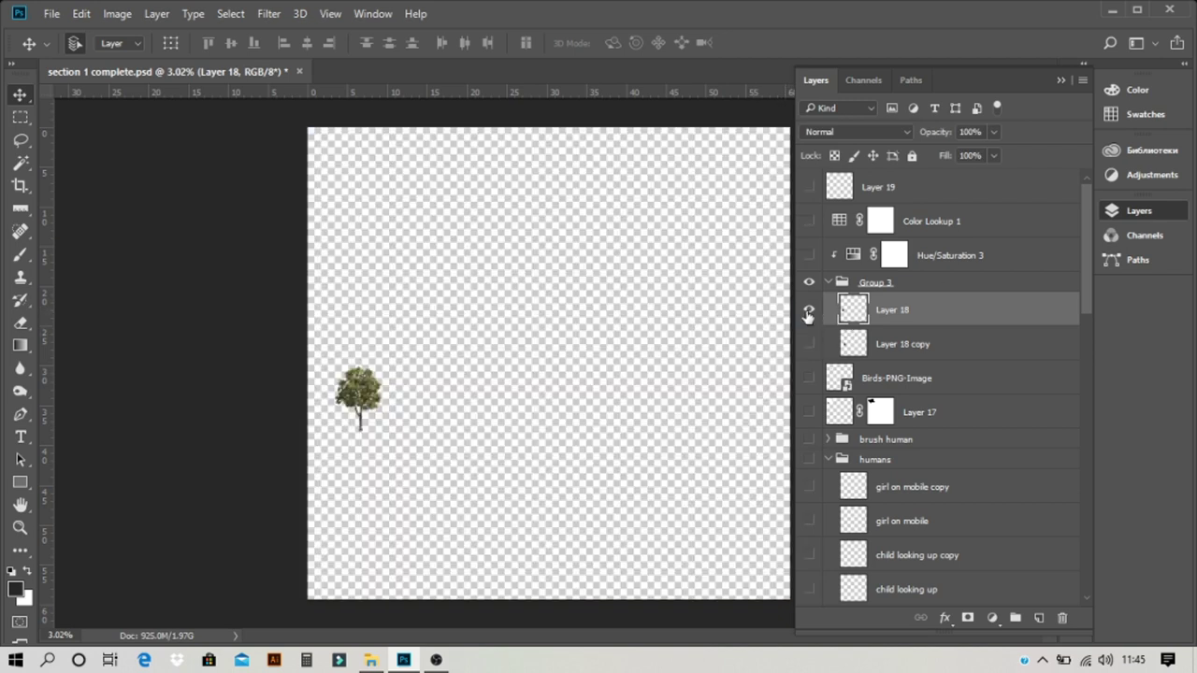
# - Compare zoom levels on the isolated tree, then show all the other layers again
pyautogui.hotkey('ctrl', '-')
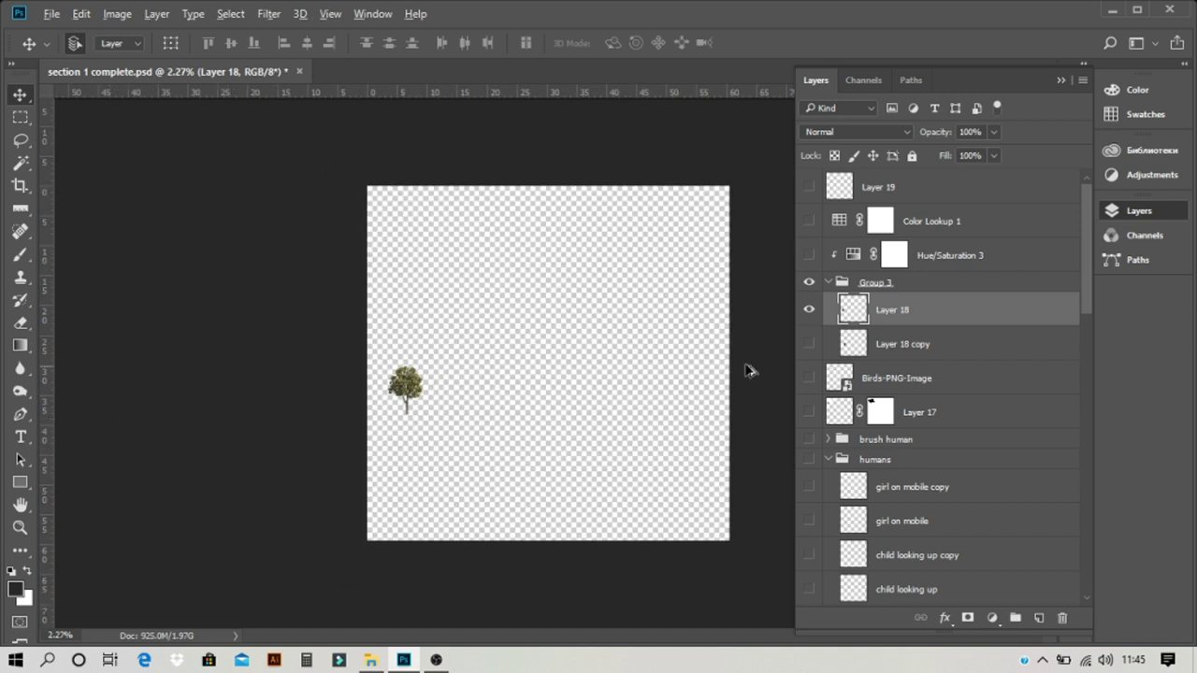
pyautogui.hotkey('ctrl', '0')
pyautogui.hotkey('ctrl', '-')
pyautogui.hotkey('ctrl', '0')
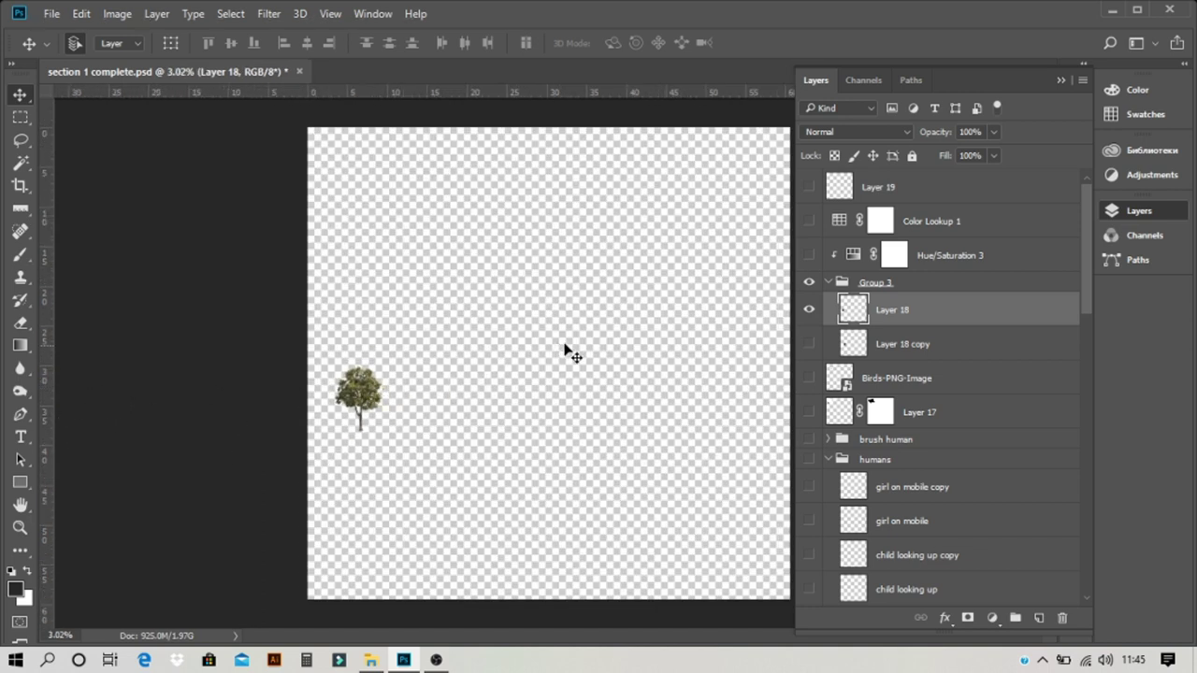
pyautogui.hotkey('ctrl', '-')
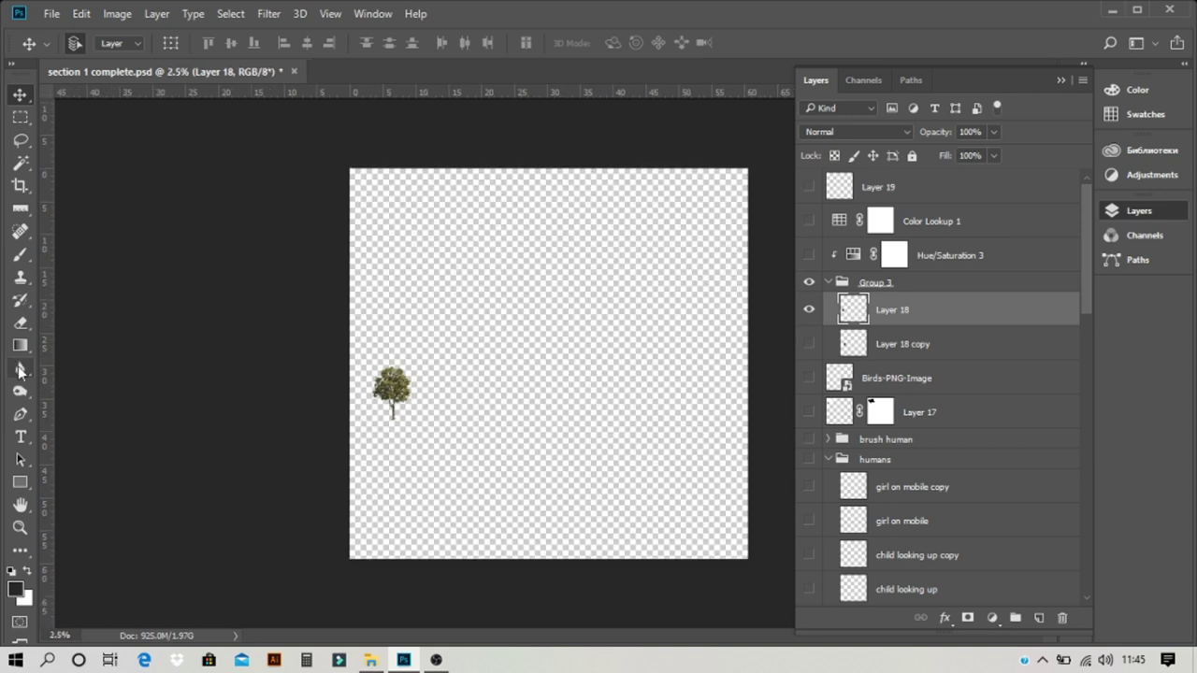
pyautogui.hotkey('ctrl', '0')
pyautogui.hotkey('ctrl', '-')
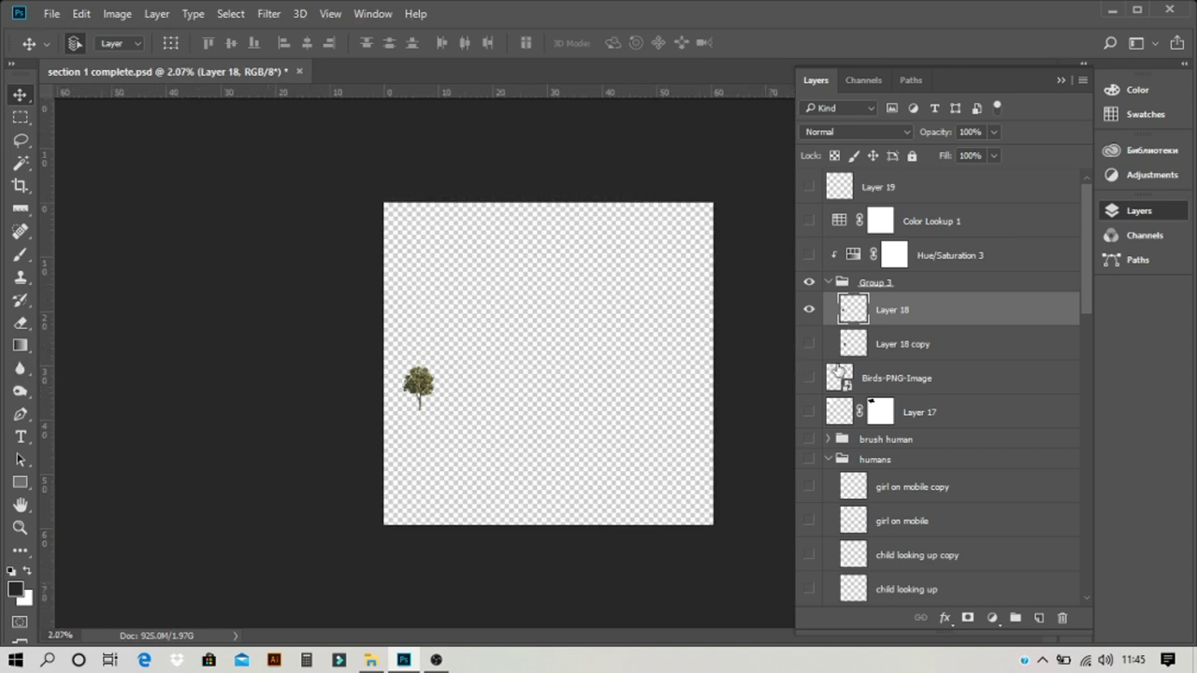
pyautogui.hotkey('ctrl', '+')
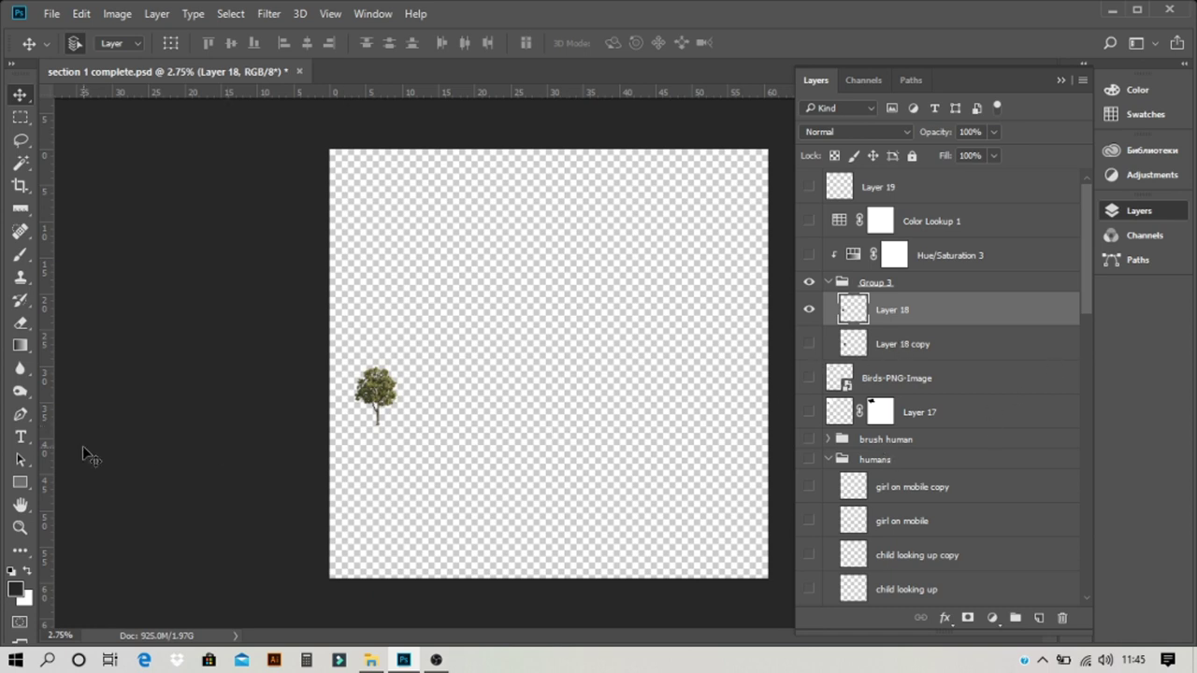
pyautogui.hotkey('ctrl', '-')
pyautogui.hotkey('ctrl', '+')
pyautogui.keyDown('alt'); pyautogui.click(810, 312); pyautogui.keyUp('alt')
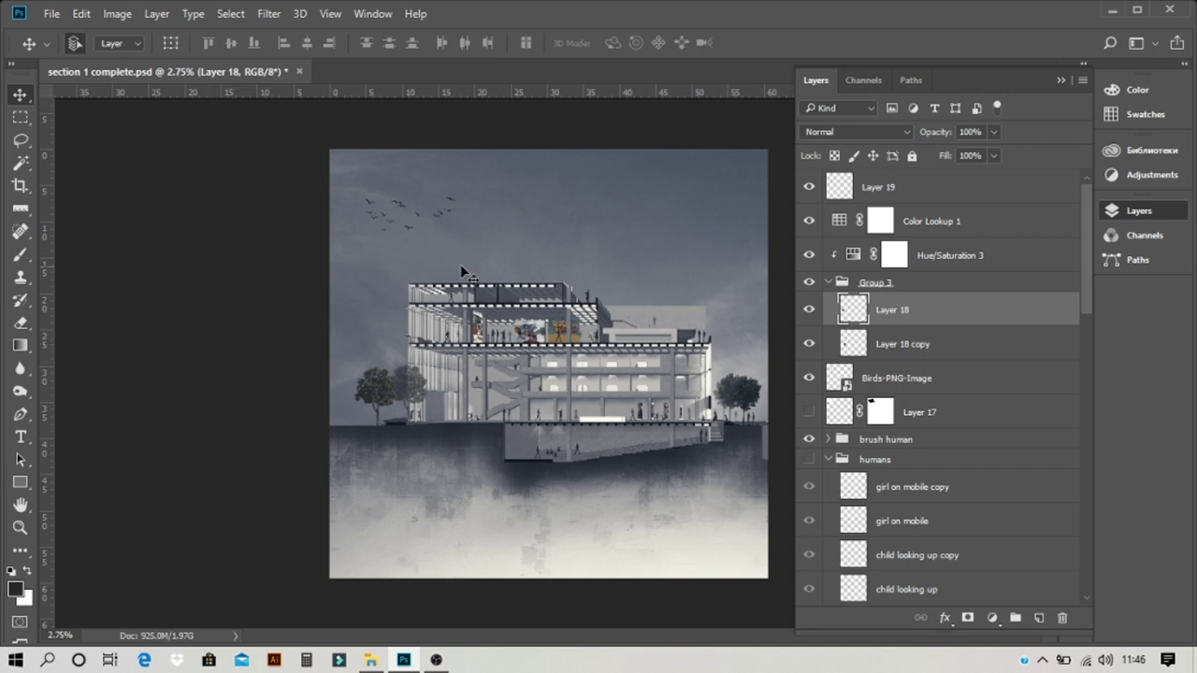
# - Brush a dark squiggle across the sky above the building and test undoing it
pyautogui.press('b')
pyautogui.scroll(2, 592, 189)
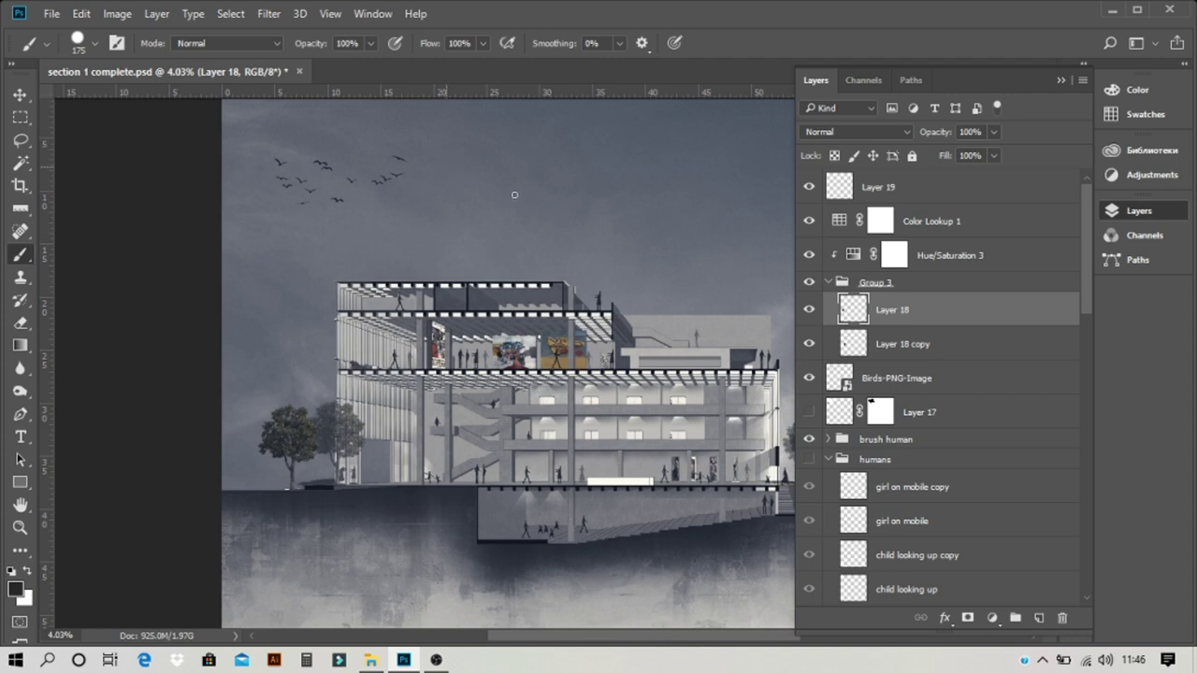
pyautogui.moveTo(444, 167); pyautogui.dragTo(625, 226)
pyautogui.hotkey('ctrl', '-')
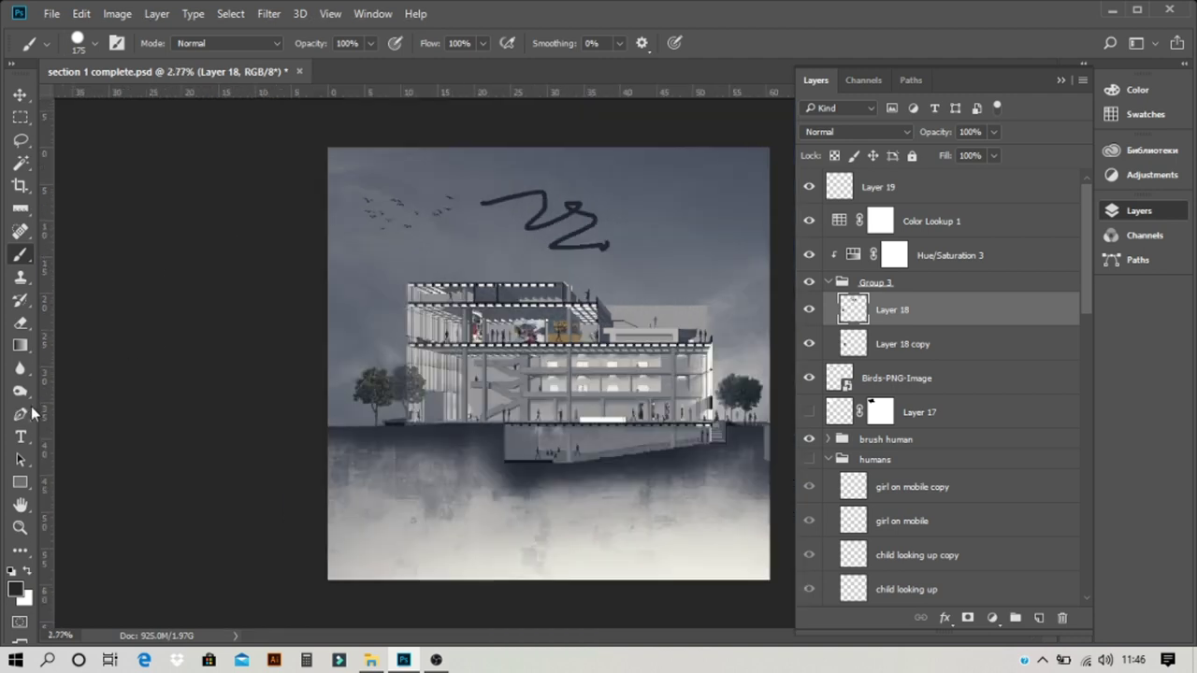
pyautogui.scroll(2, 606, 219)
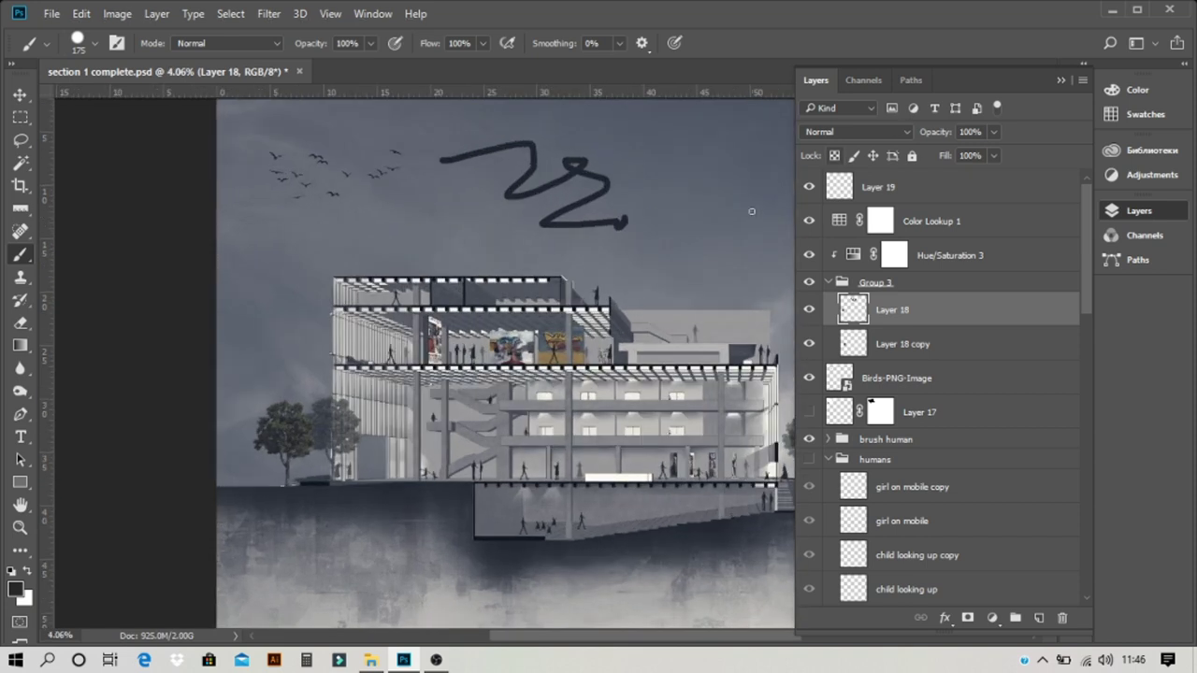
pyautogui.scroll(1, 747, 168)
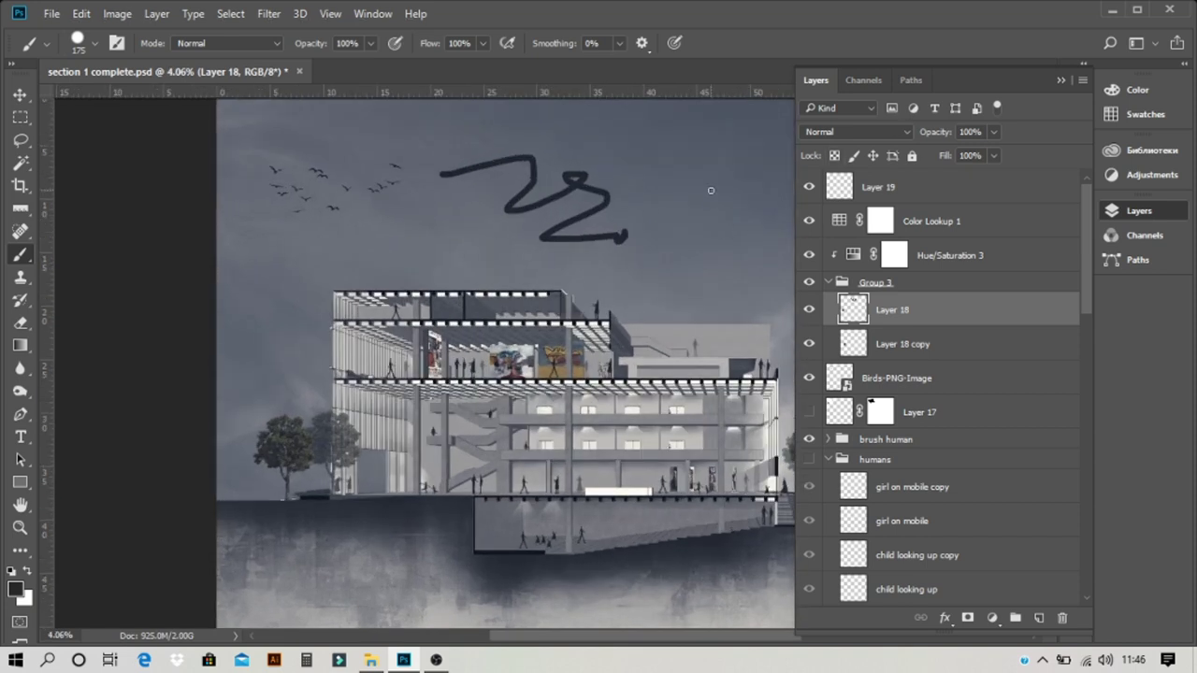
pyautogui.hotkey('ctrl', 'z')
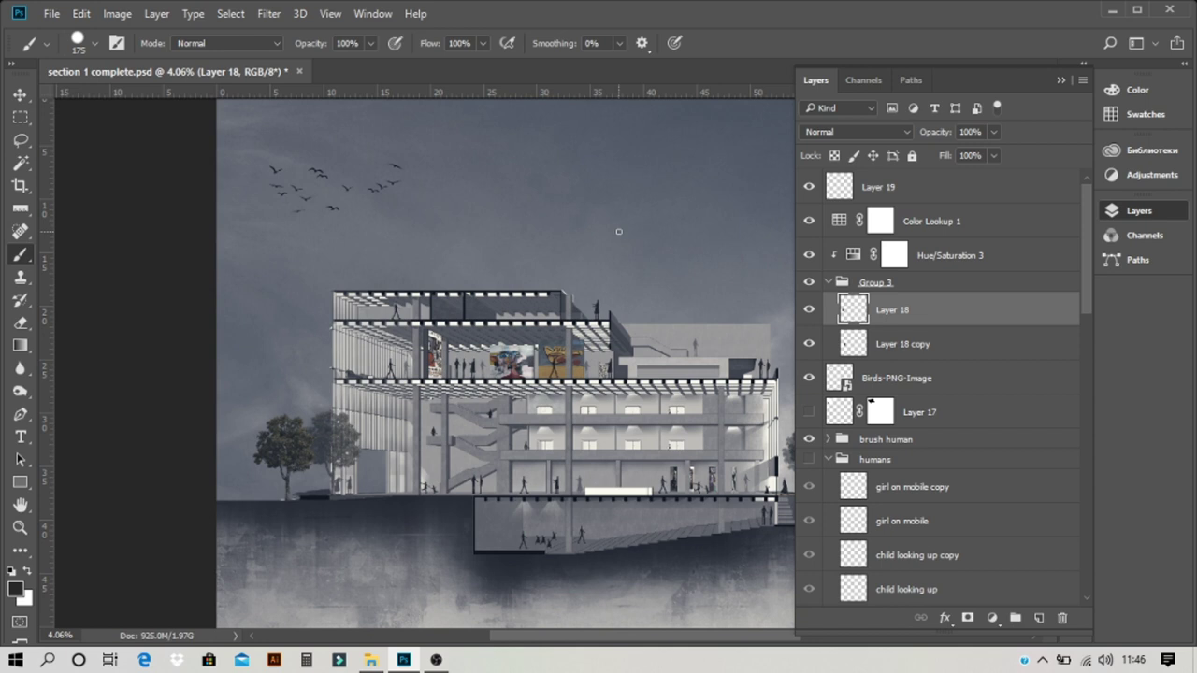
pyautogui.scroll(-2, 425, 320)
pyautogui.scroll(2, 772, 311)
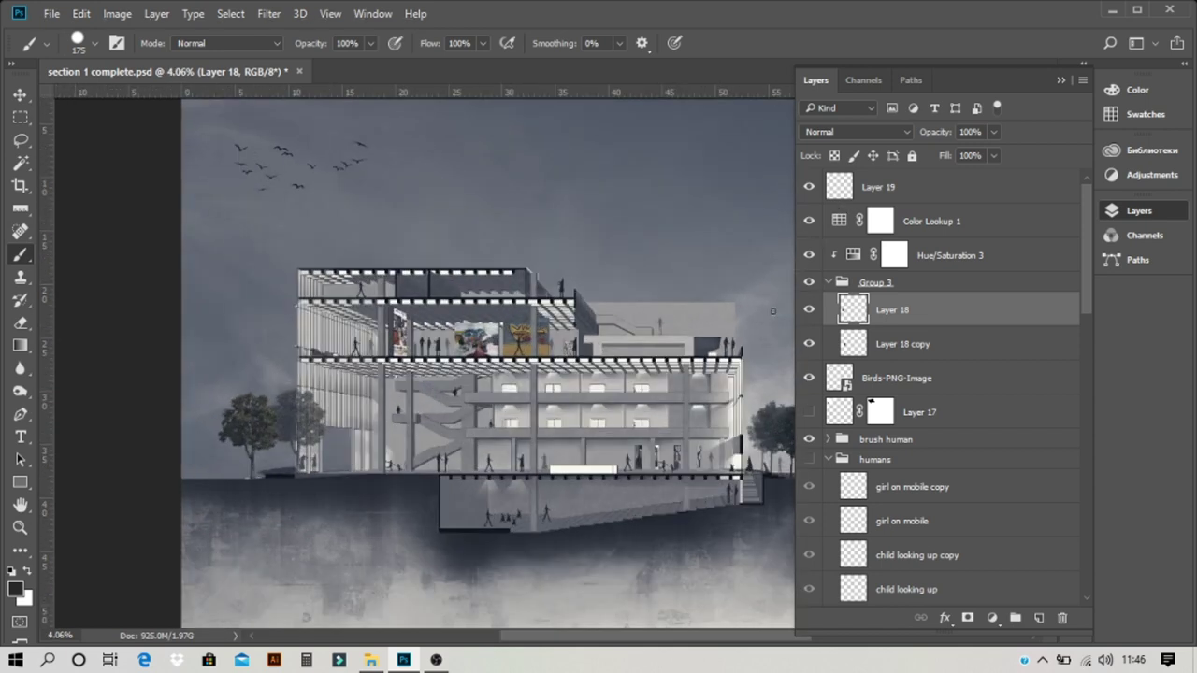
# - Select Layer 18 copy and toggle its tree's visibility off, on, then off
pyautogui.click(888, 345)
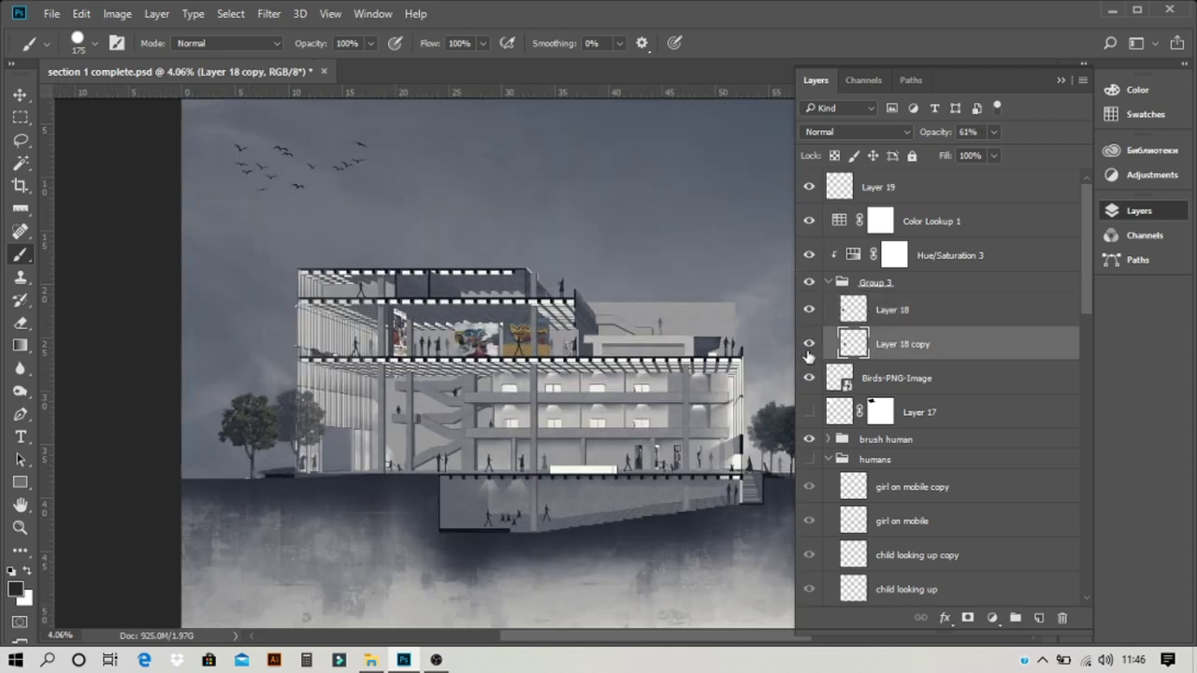
pyautogui.click(810, 346)
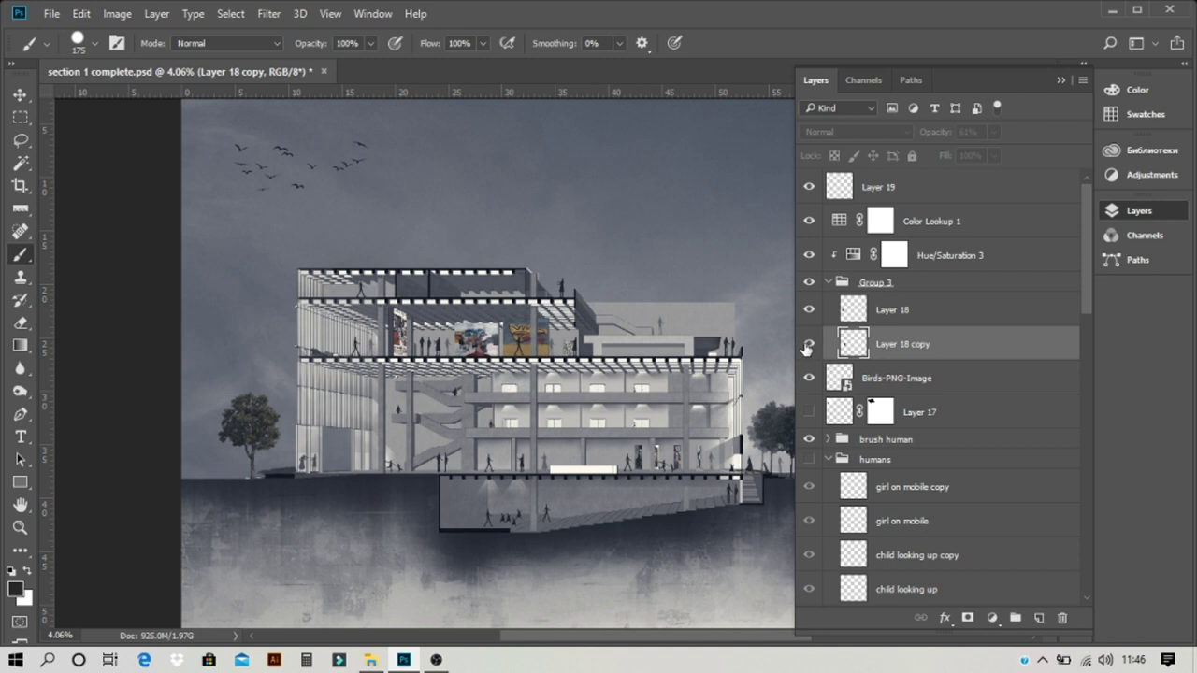
pyautogui.click(809, 346)
pyautogui.click(810, 346)
pyautogui.scroll(-2, 475, 429)
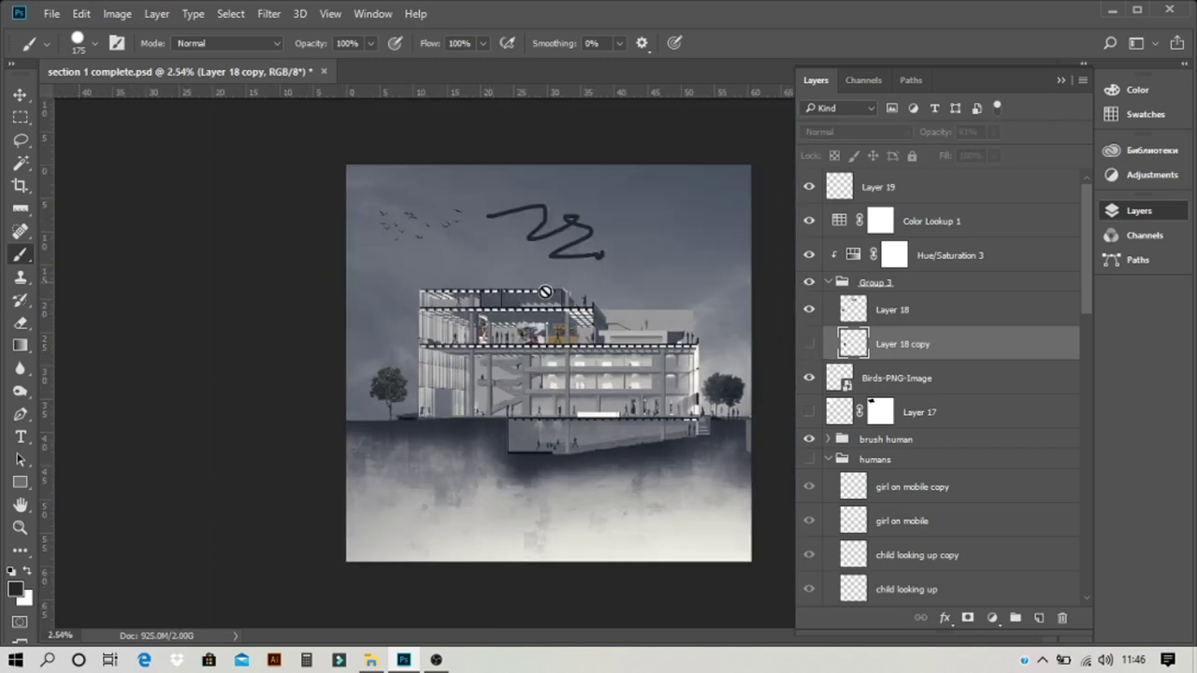
# - Switch to the Move tool and make Layer 18 copy's tree visible again
pyautogui.press('v')
pyautogui.scroll(2, 613, 227)
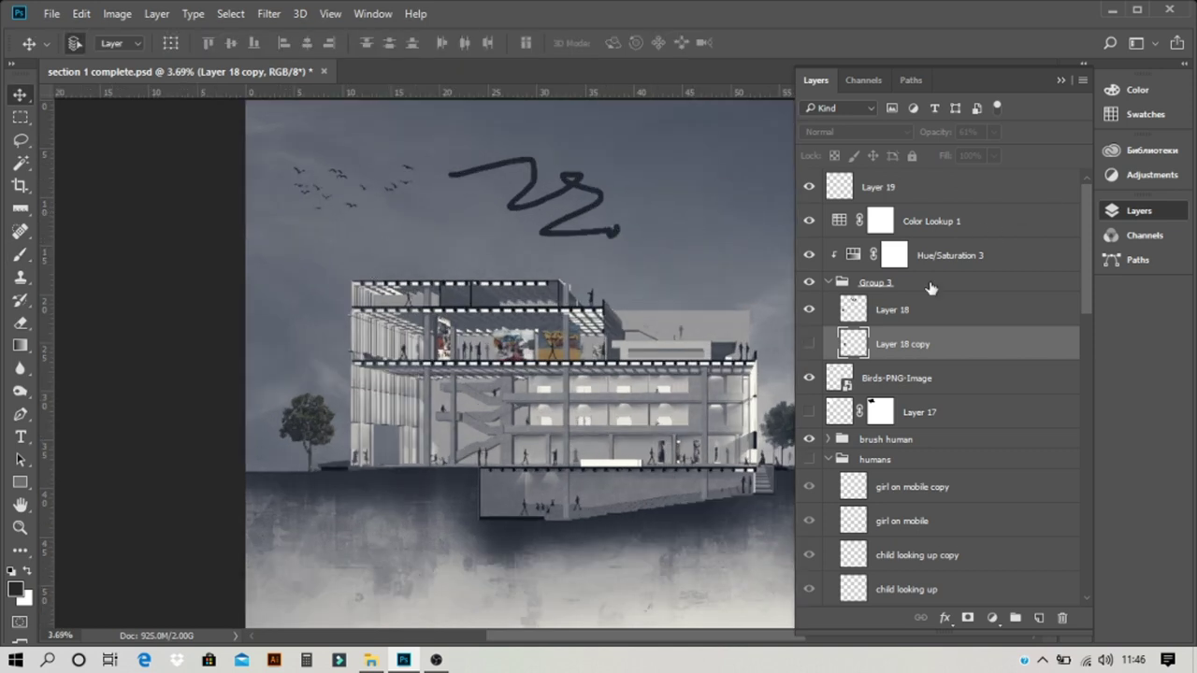
pyautogui.scroll(-1, 355, 460)
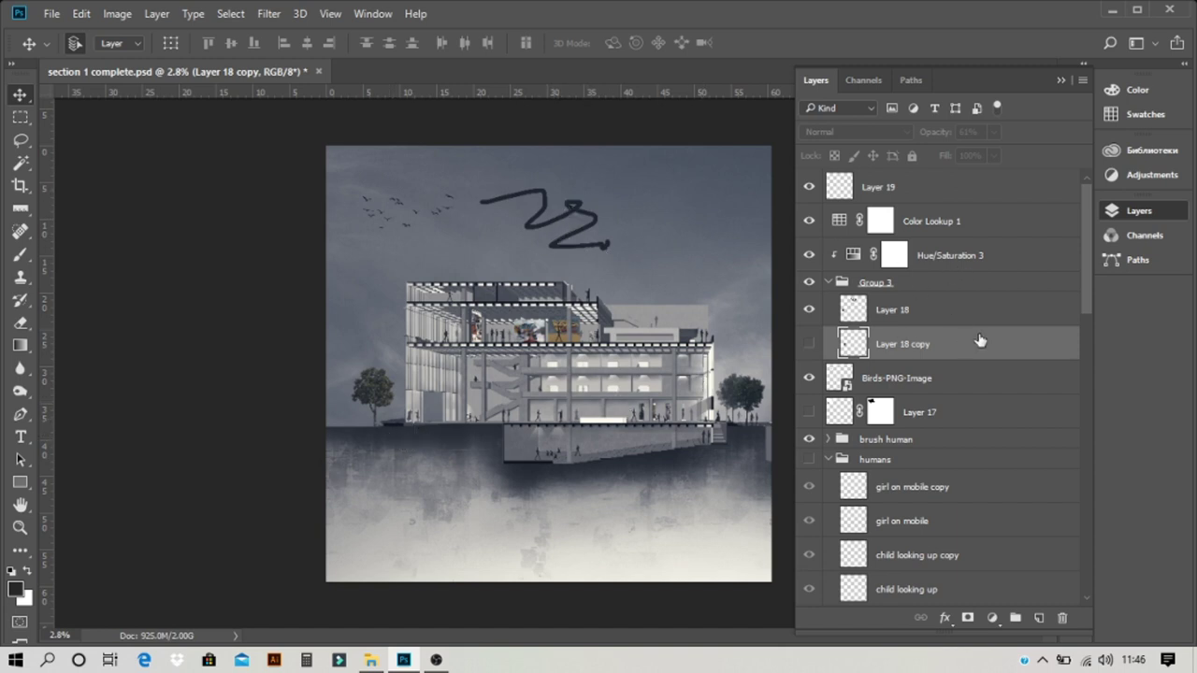
pyautogui.scroll(-1, 238, 441)
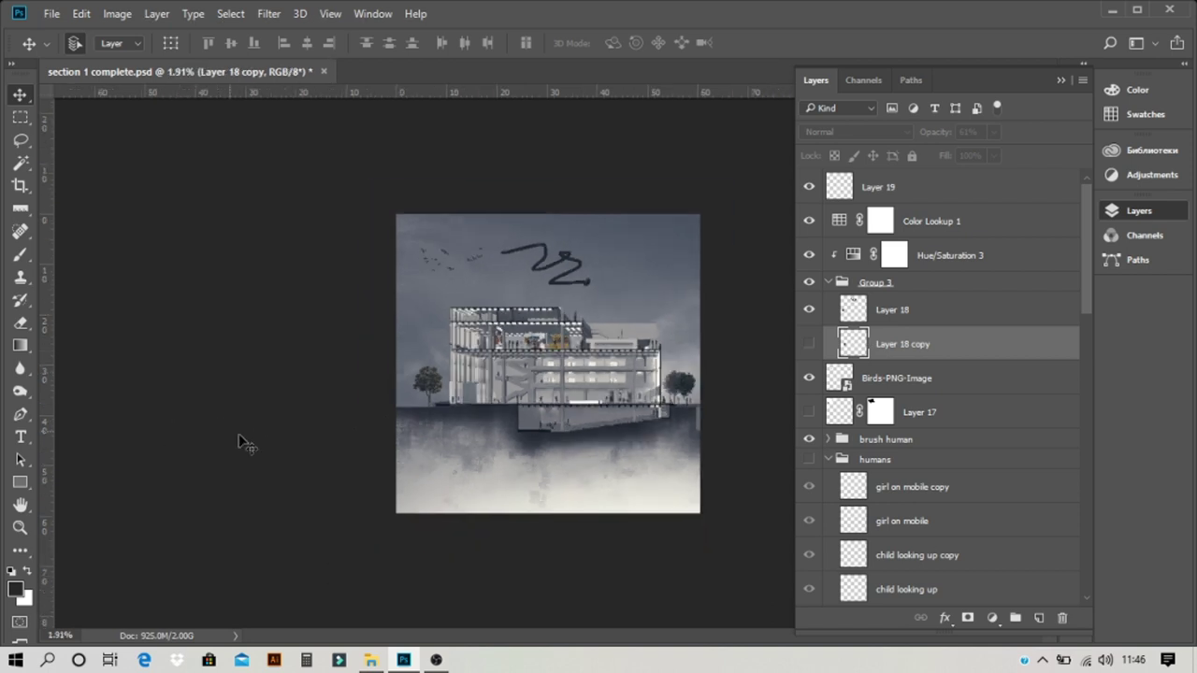
pyautogui.scroll(2, 691, 393)
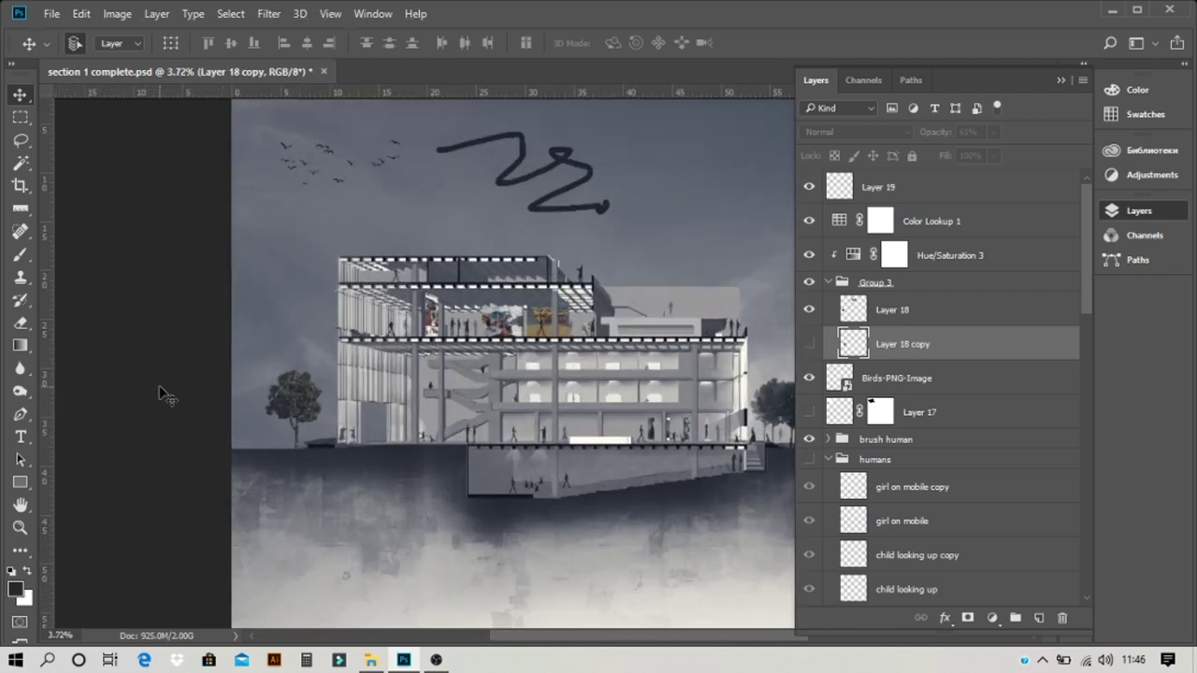
pyautogui.scroll(-1, 159, 385)
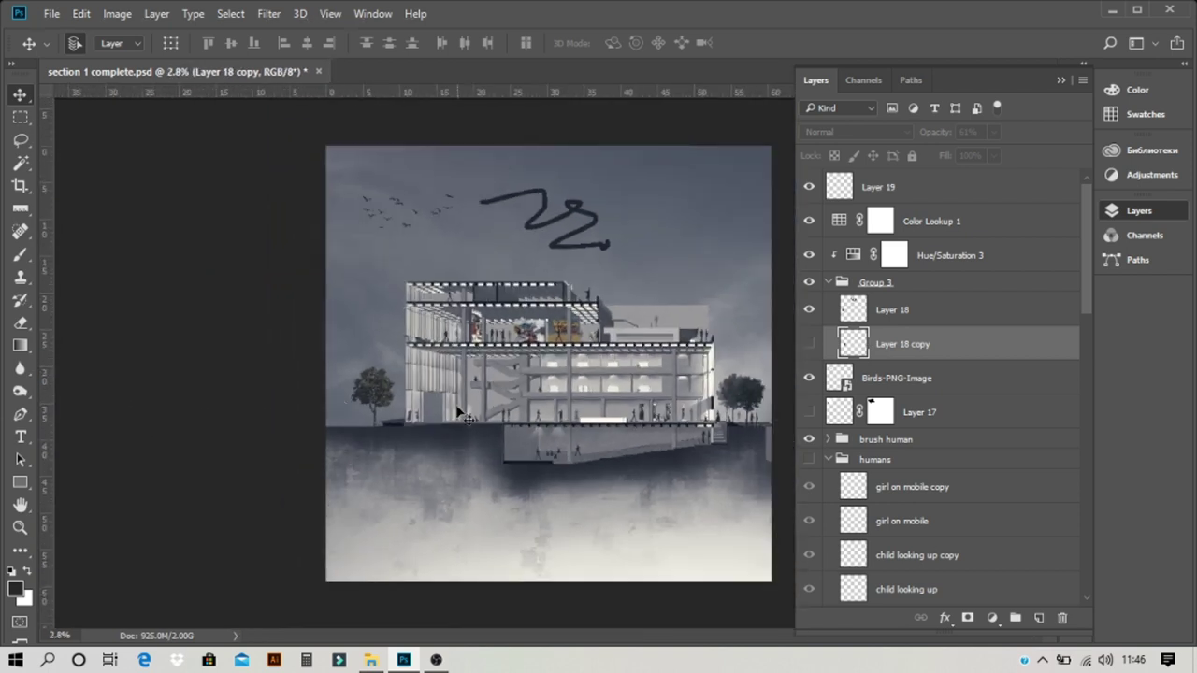
pyautogui.click(809, 345)
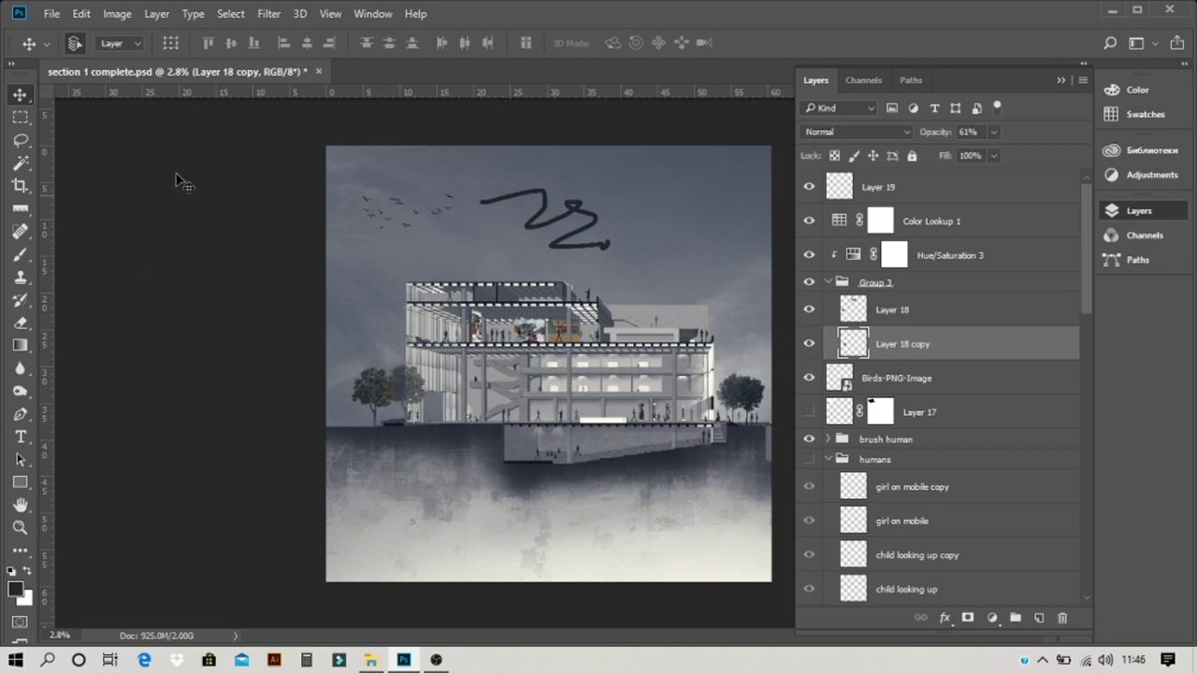
# - Confirm the History Options from the History panel menu, then collapse the panel
pyautogui.click(372, 14)
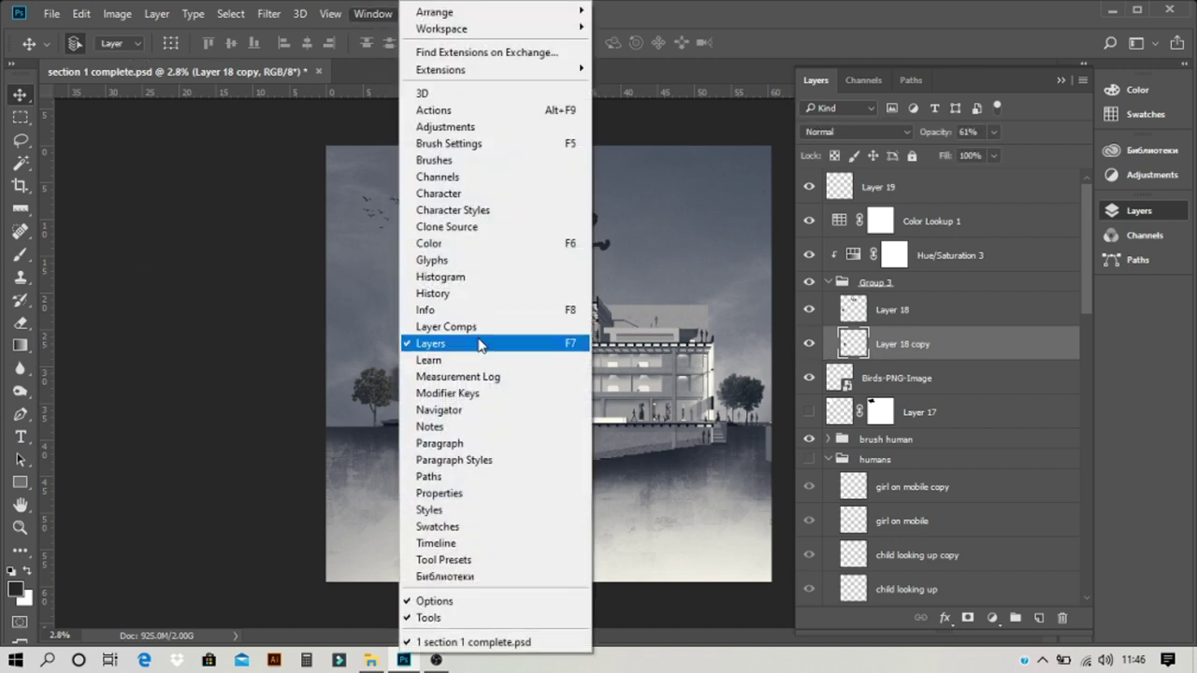
pyautogui.click(460, 293)
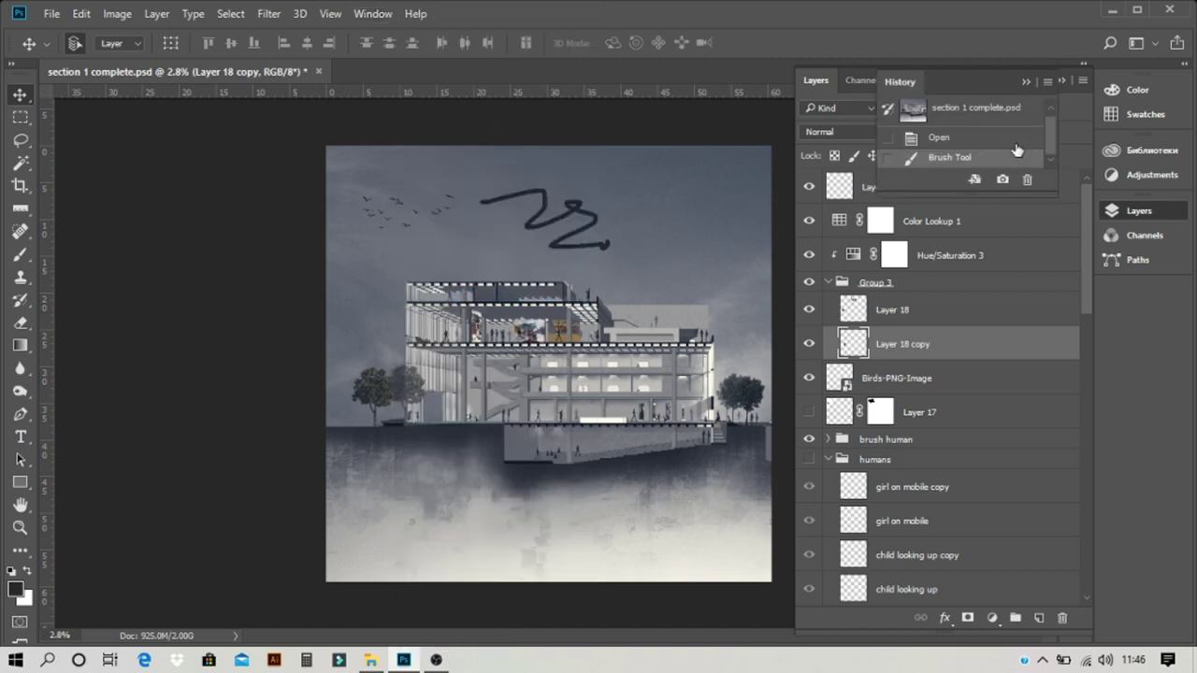
pyautogui.click(1049, 84)
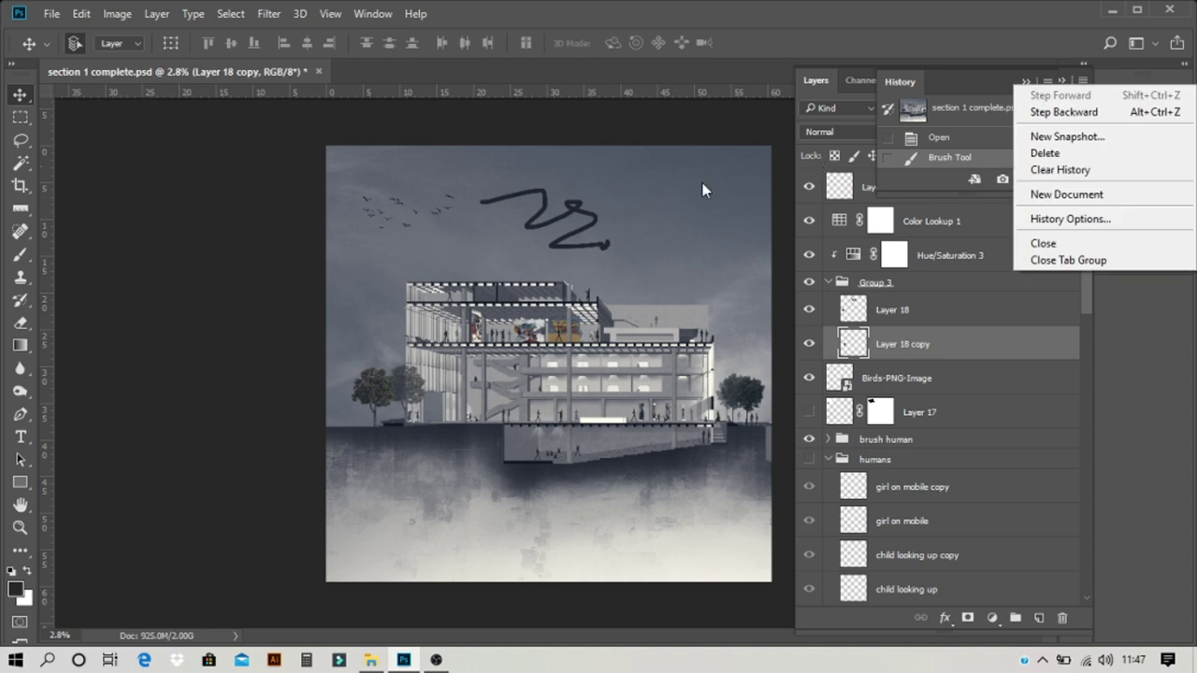
pyautogui.click(1057, 219)
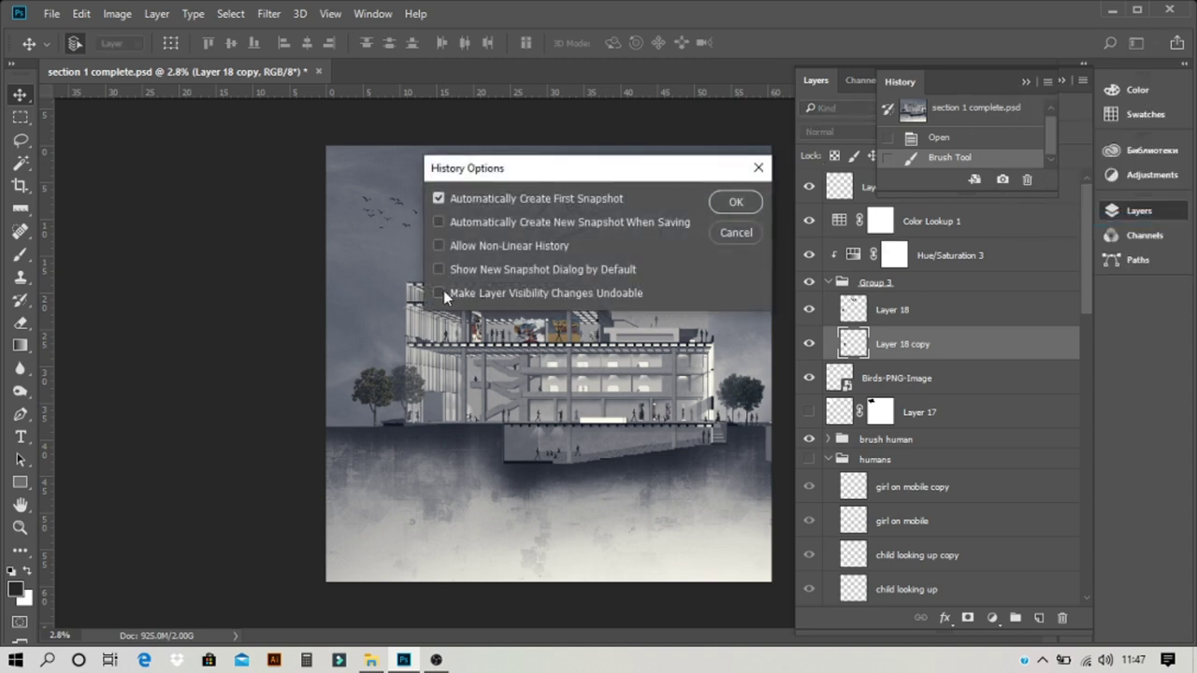
pyautogui.click(754, 203)
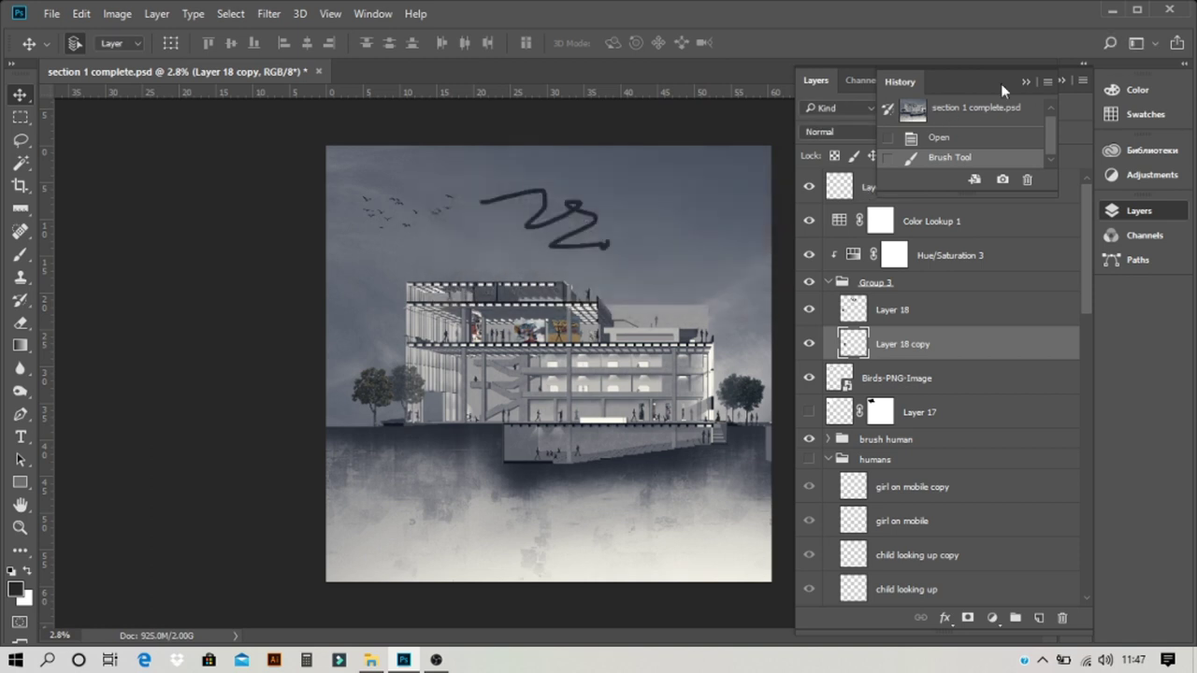
pyautogui.click(1027, 79)
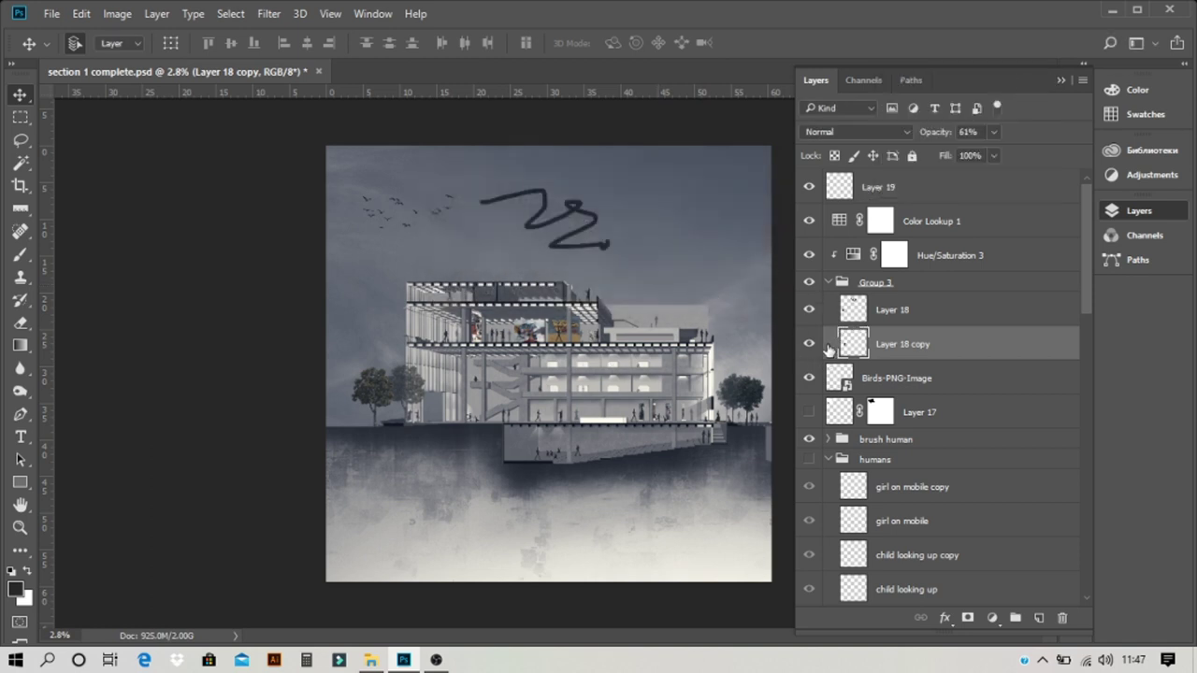
# - Hide Layer 18 copy and drag the layer content slightly to the left
pyautogui.click(810, 344)
pyautogui.moveTo(534, 412); pyautogui.dragTo(446, 425)
pyautogui.scroll(2, 451, 428)
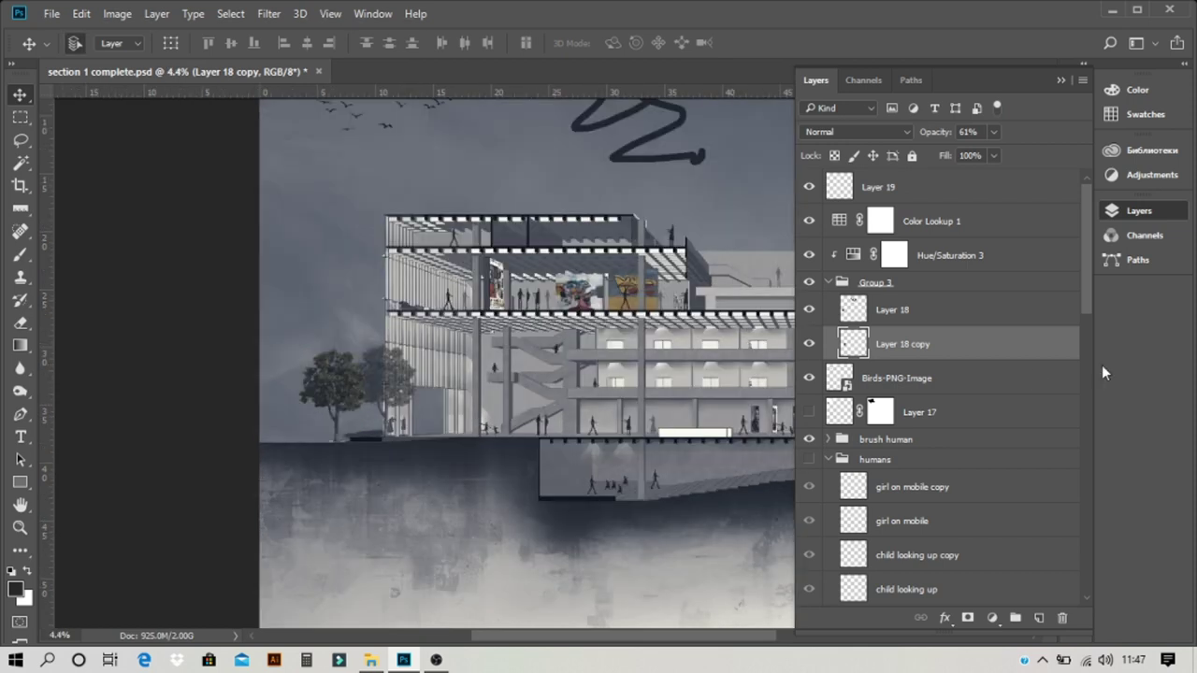
pyautogui.scroll(-1, 425, 431)
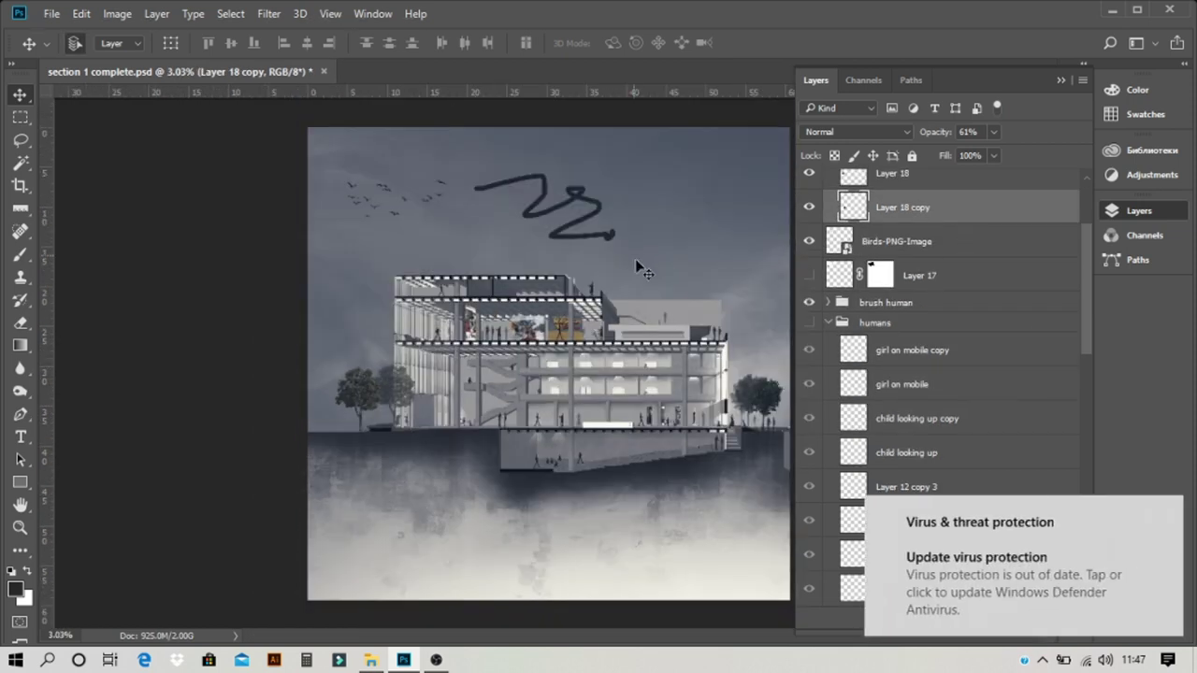
pyautogui.scroll(2, 893, 344)
pyautogui.scroll(1, 893, 344)
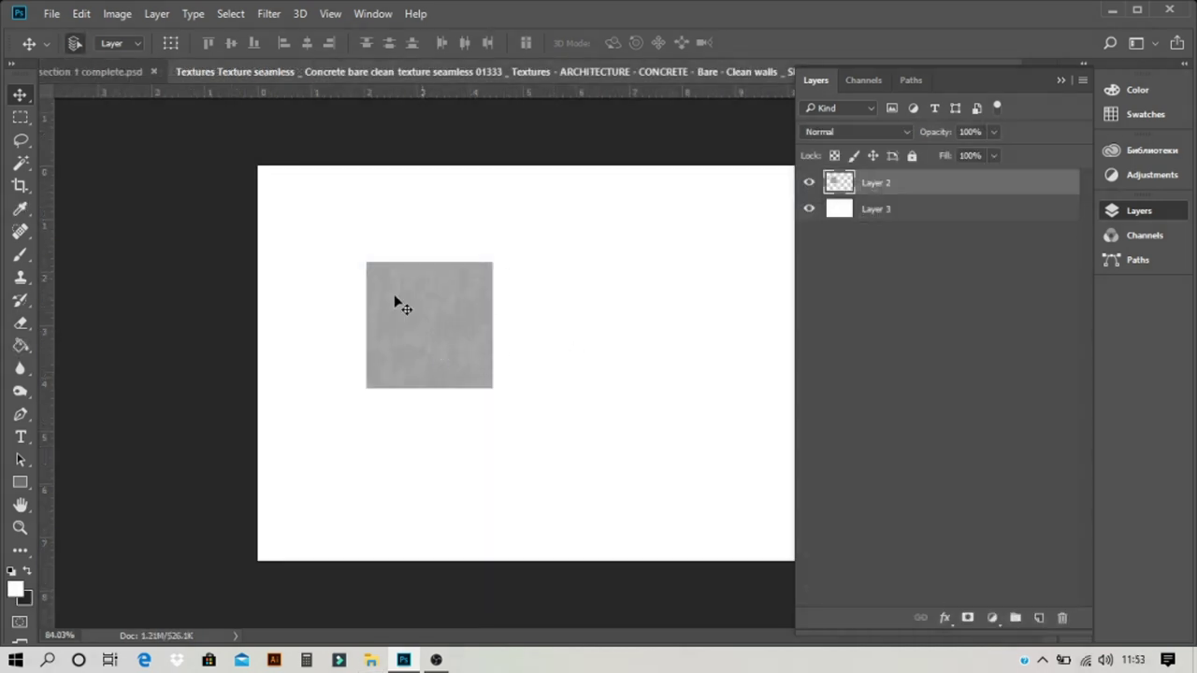
# - Move the concrete square, undo the stray copy, then Alt-drag a duplicate to its right
pyautogui.moveTo(435, 323); pyautogui.dragTo(556, 351)
pyautogui.hotkey('ctrl', 'z')
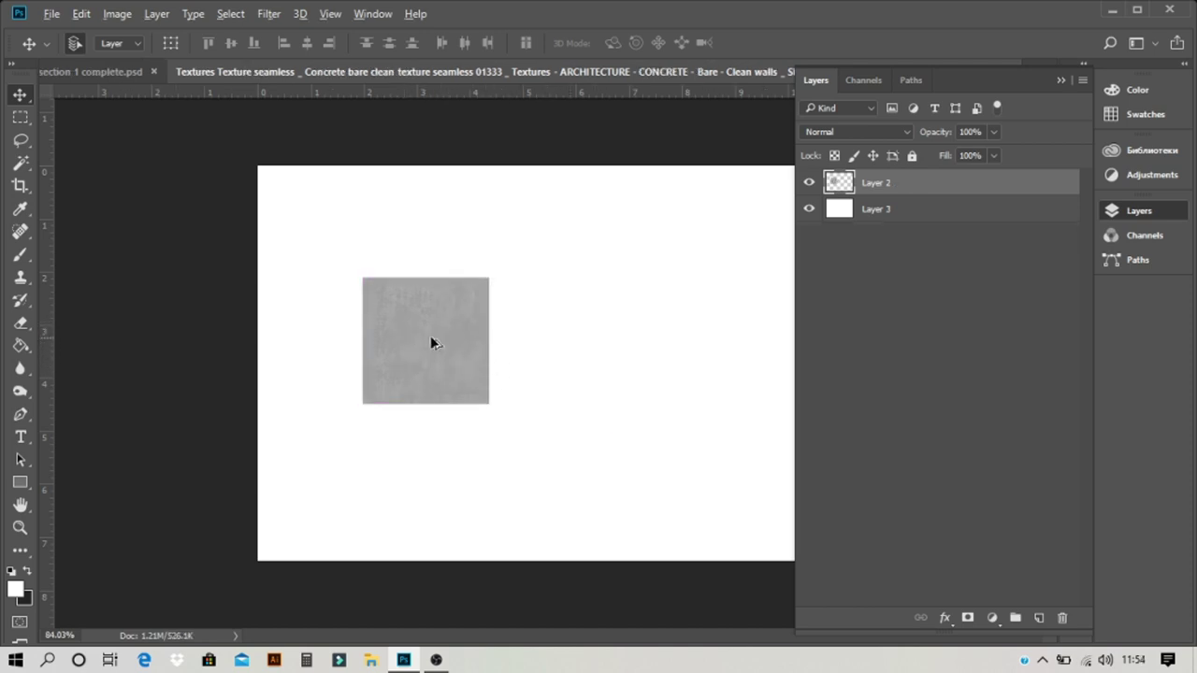
pyautogui.moveTo(433, 339); pyautogui.dragTo(579, 338)
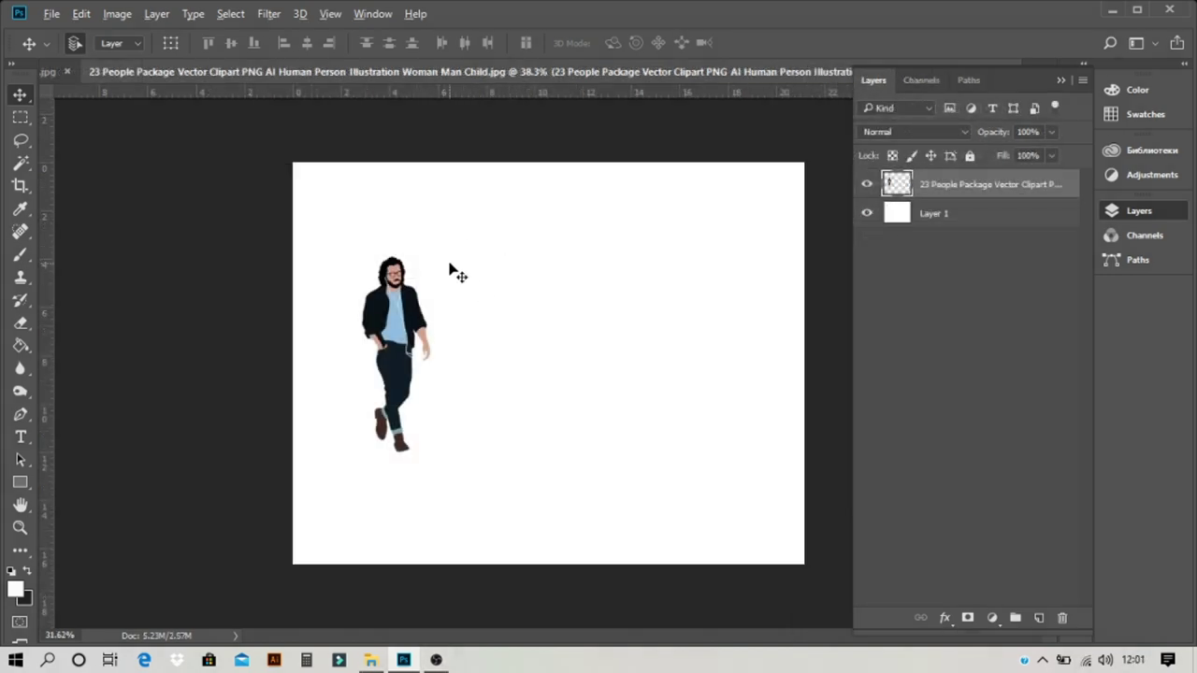
# - Nudge the walking figure right, then try shrinking it to about 81% and cancel
pyautogui.scroll(1, 448, 270)
pyautogui.moveTo(385, 342); pyautogui.dragTo(428, 343)
pyautogui.scroll(2, 509, 329)
pyautogui.scroll(-2, 561, 309)
pyautogui.scroll(1, 561, 318)
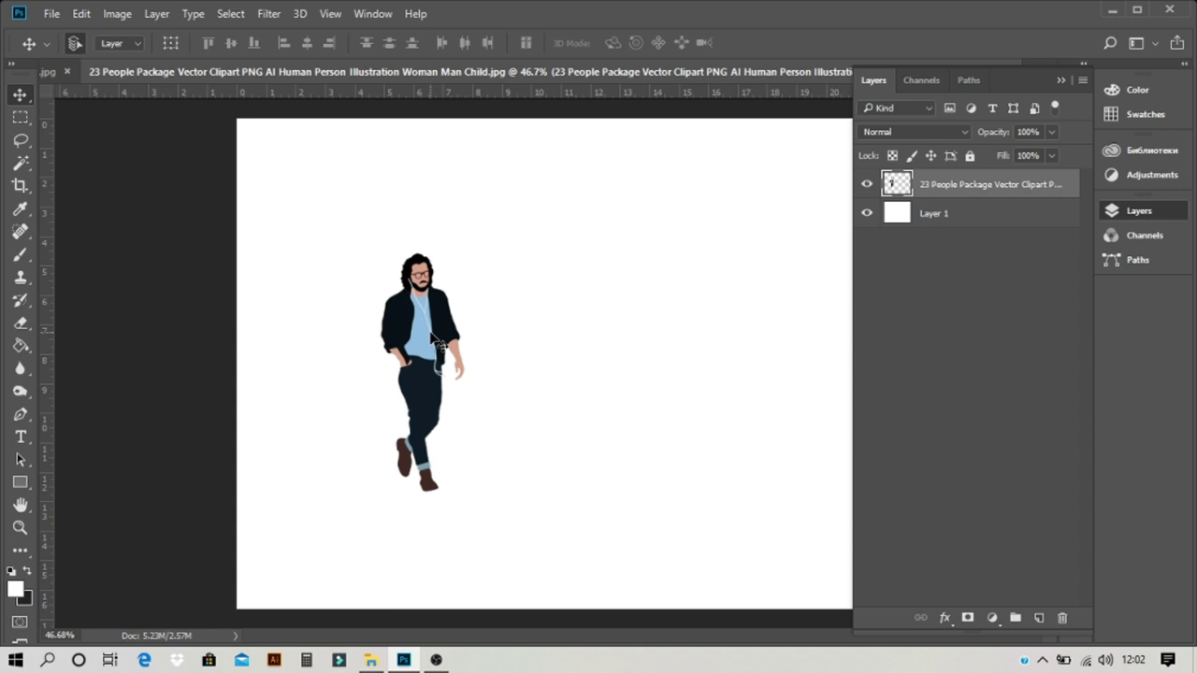
pyautogui.hotkey('ctrl', 't')
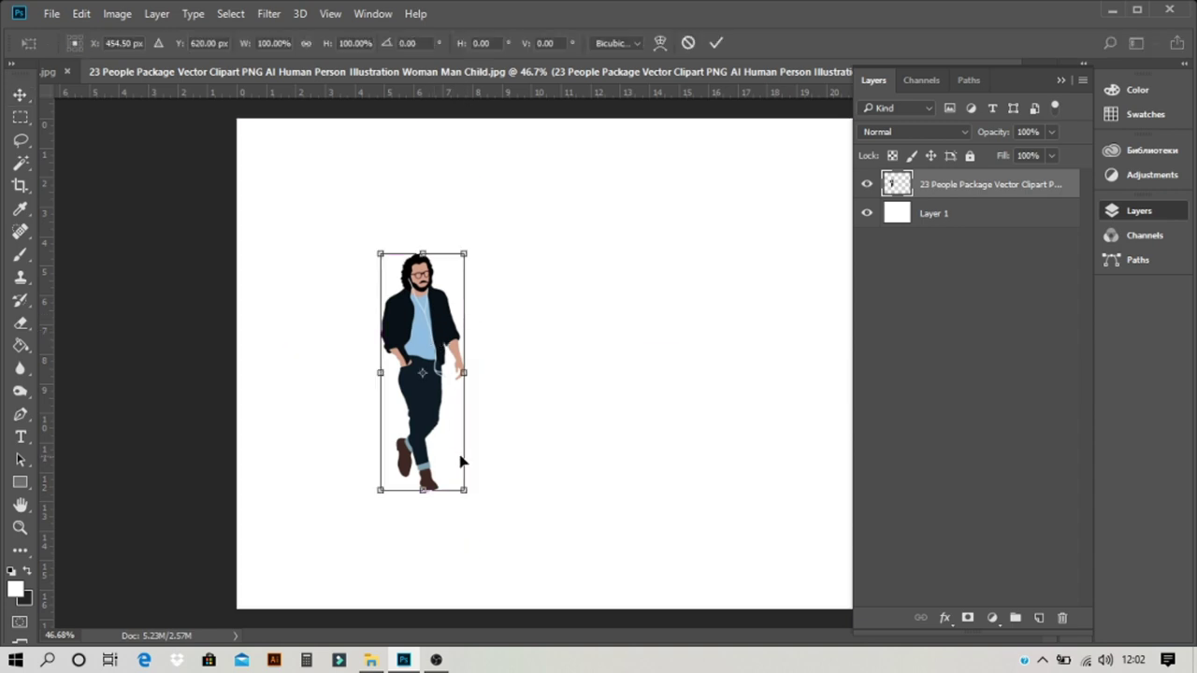
pyautogui.moveTo(462, 490); pyautogui.dragTo(456, 467)
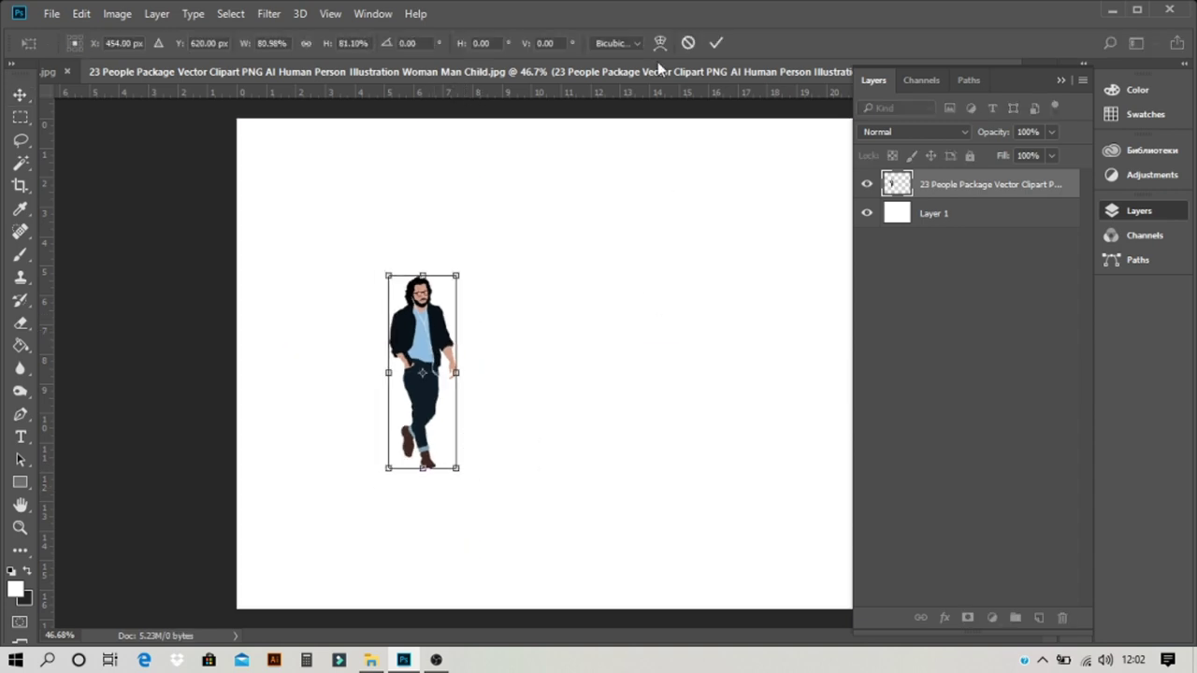
pyautogui.click(689, 44)
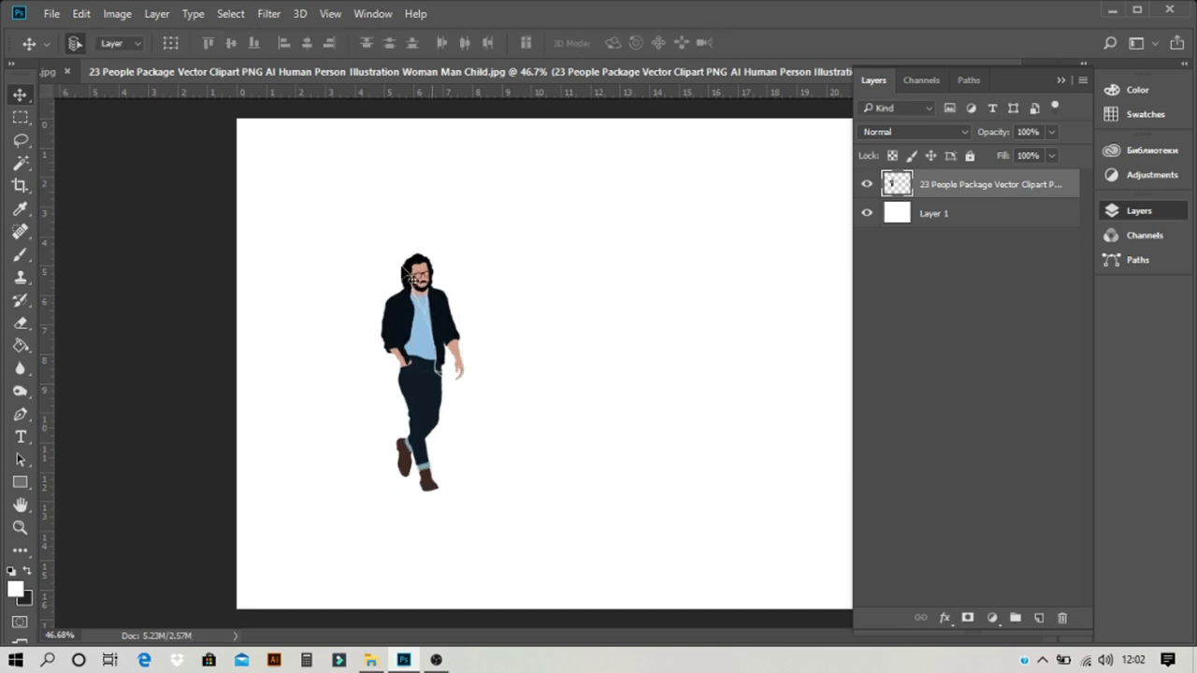
pyautogui.scroll(1, 439, 352)
pyautogui.scroll(-2, 449, 356)
pyautogui.scroll(1, 710, 337)
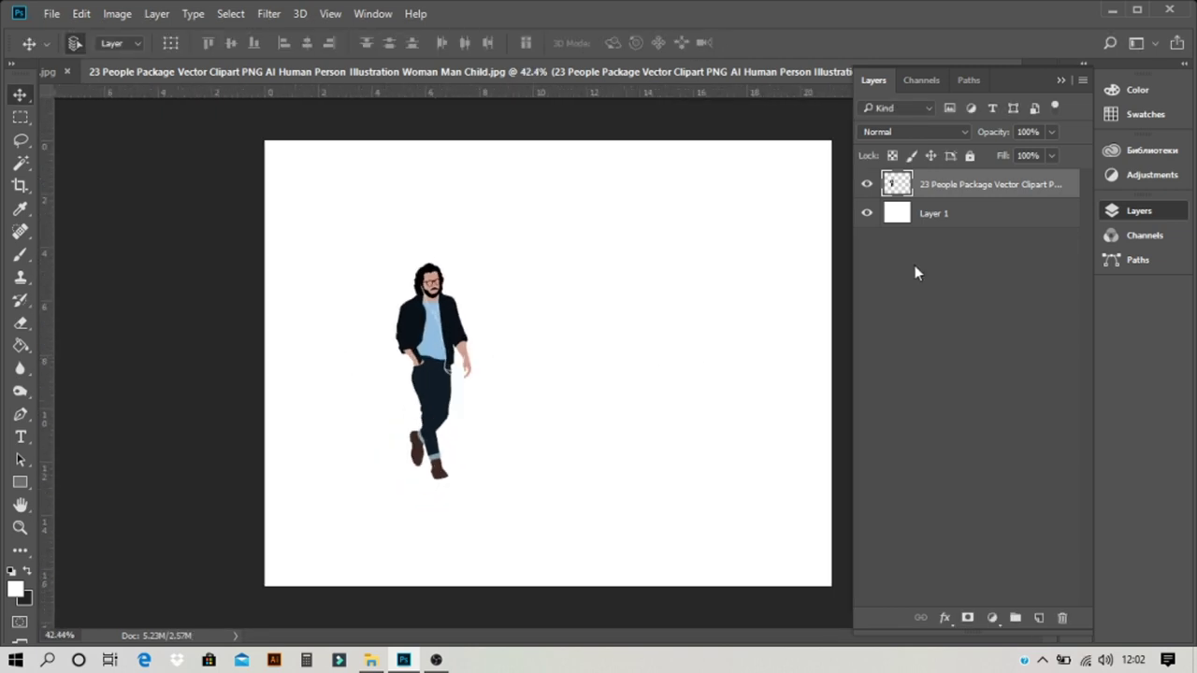
# - Convert the walking-figure layer to a Smart Object and free-transform it down to about 80%
pyautogui.rightClick(1045, 186)
pyautogui.click(799, 321)
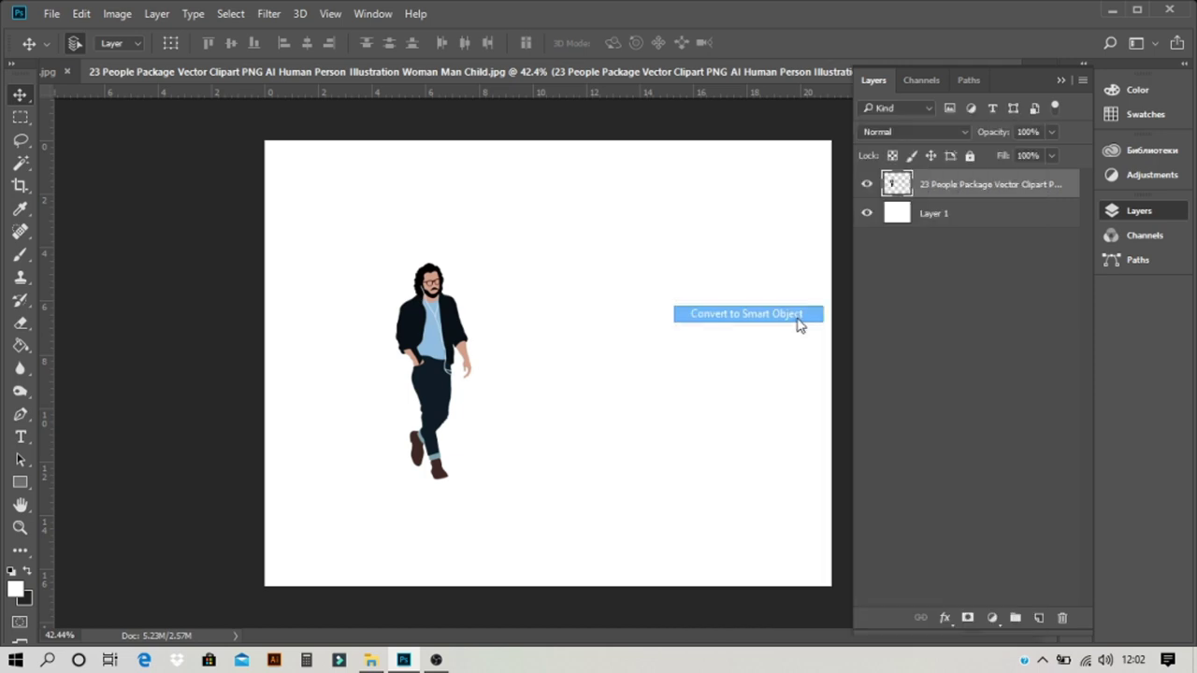
pyautogui.hotkey('ctrl', 't')
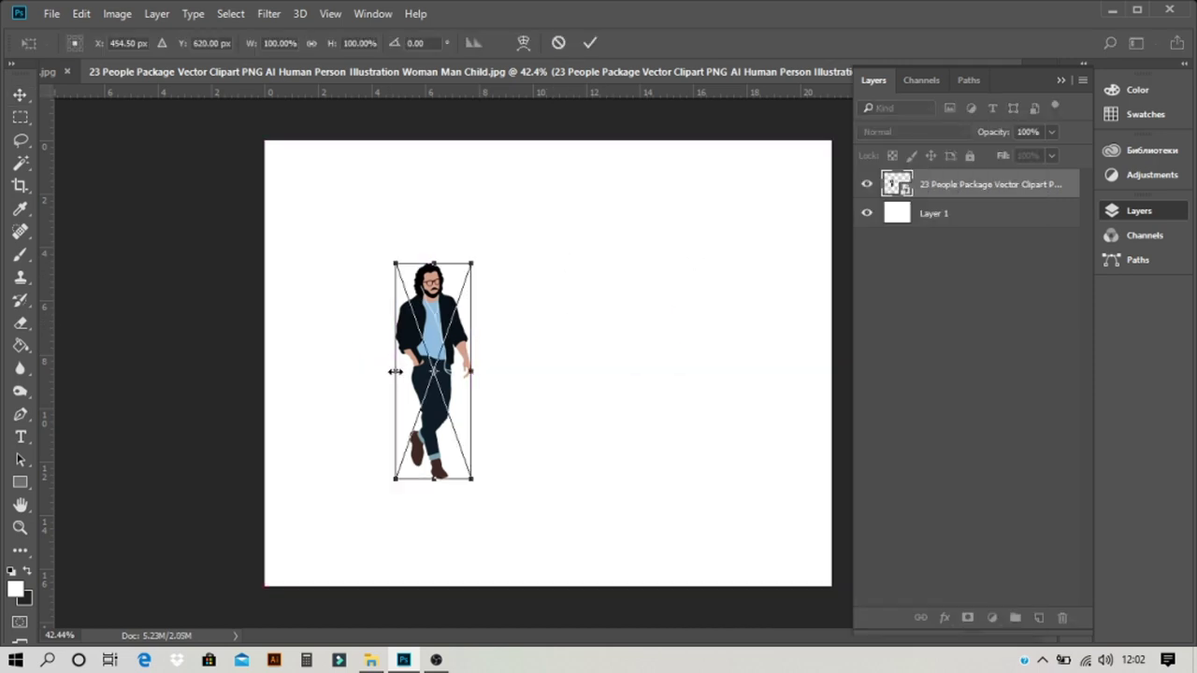
pyautogui.moveTo(472, 483); pyautogui.dragTo(464, 460)
pyautogui.press('Return')
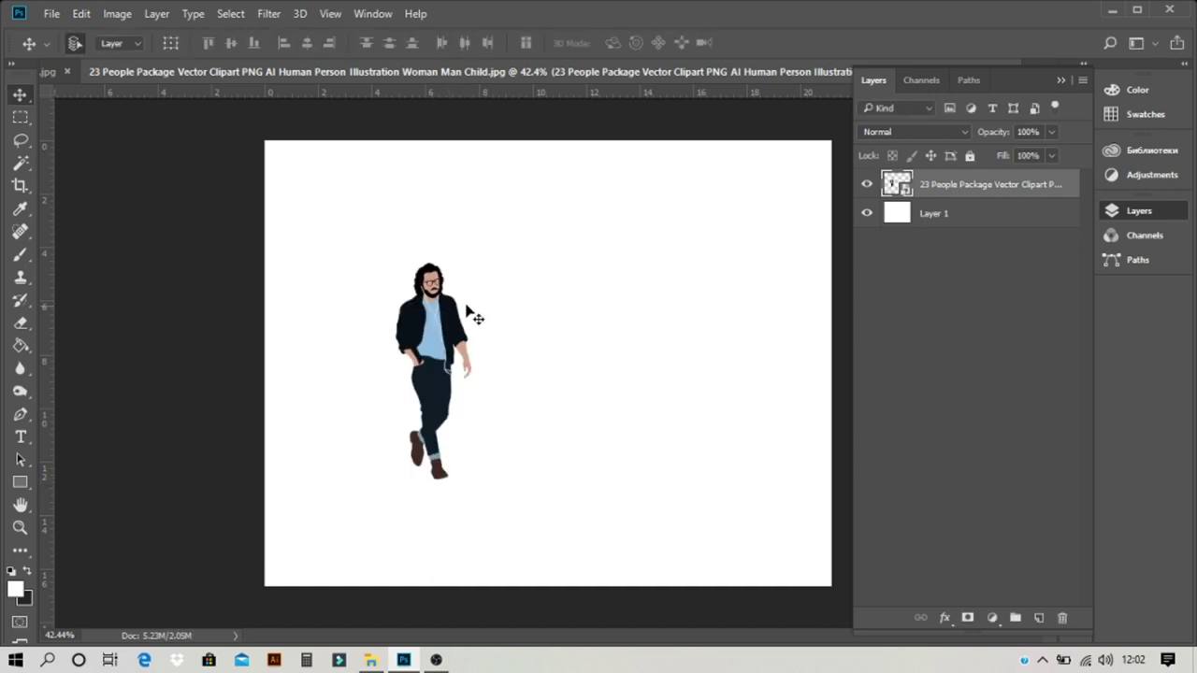
pyautogui.scroll(2, 451, 320)
pyautogui.scroll(2, 451, 321)
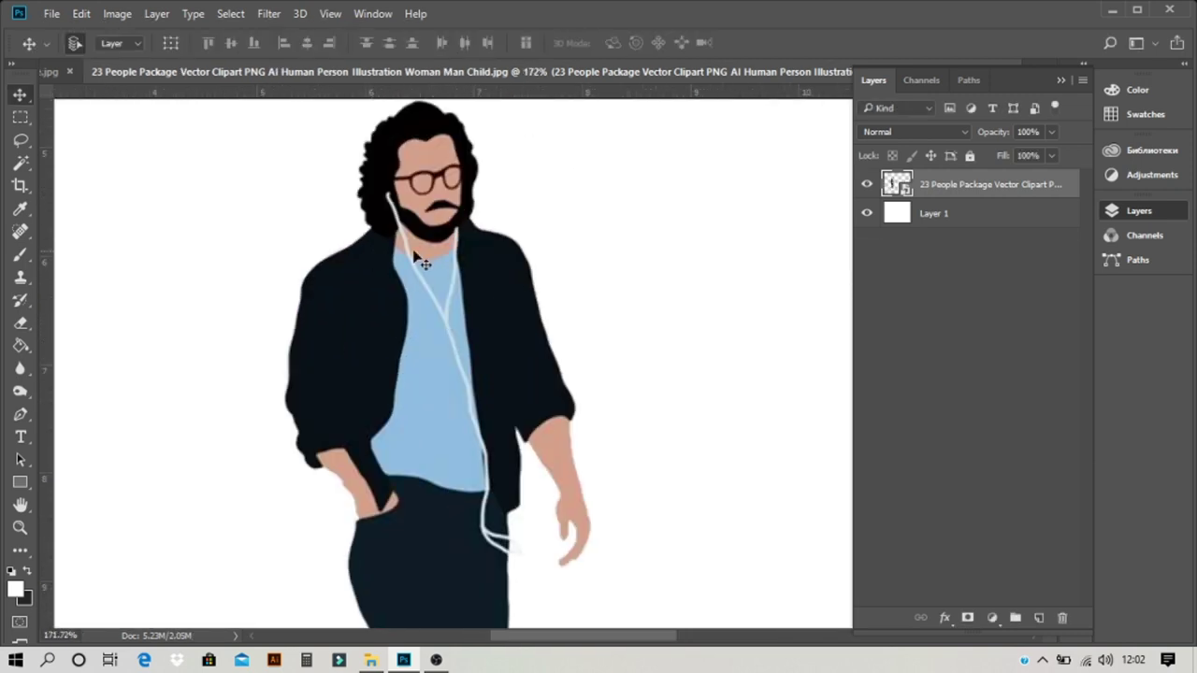
pyautogui.scroll(-2, 334, 270)
pyautogui.scroll(-2, 275, 264)
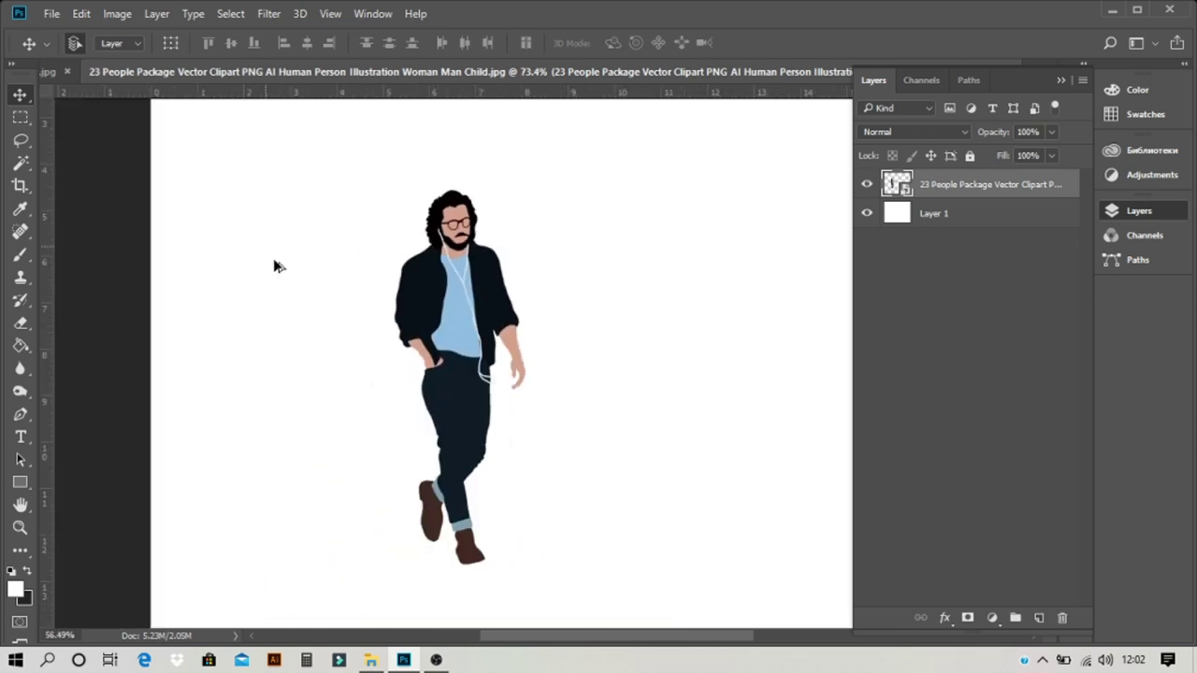
pyautogui.scroll(-2, 802, 542)
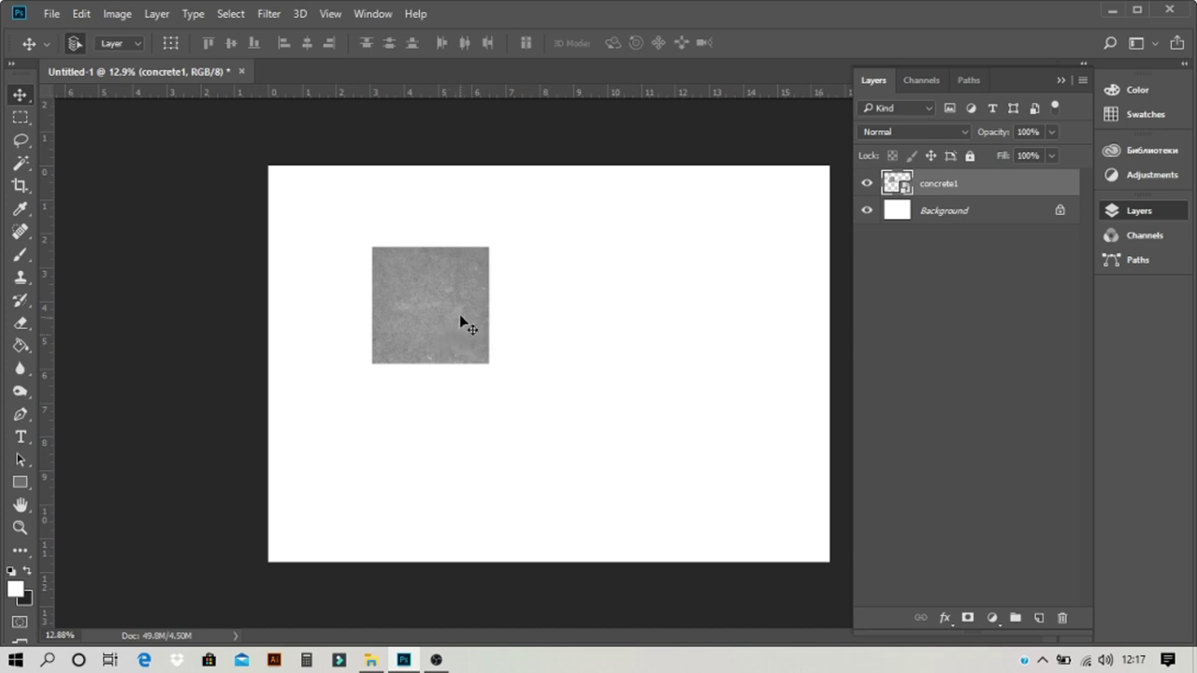
# - Alt-drag the concrete1 tile to create concrete1 copy flush to its right
pyautogui.moveTo(459, 316); pyautogui.dragTo(433, 308)
pyautogui.scroll(1, 508, 308)
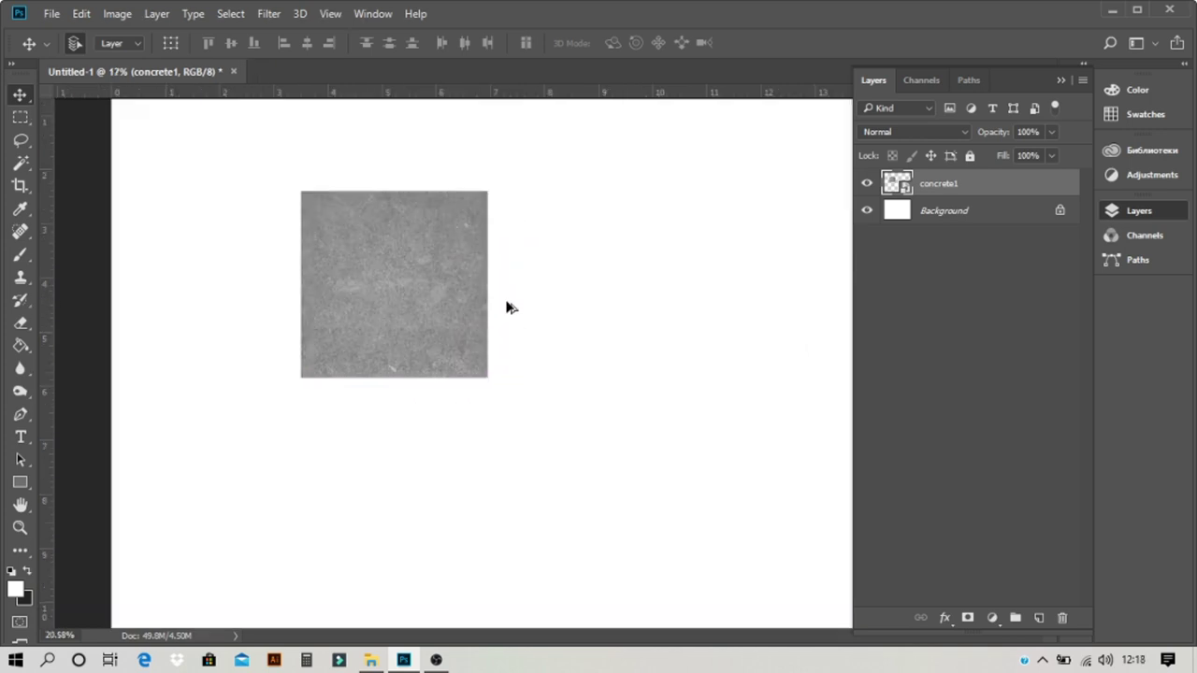
pyautogui.scroll(-1, 507, 307)
pyautogui.scroll(2, 703, 304)
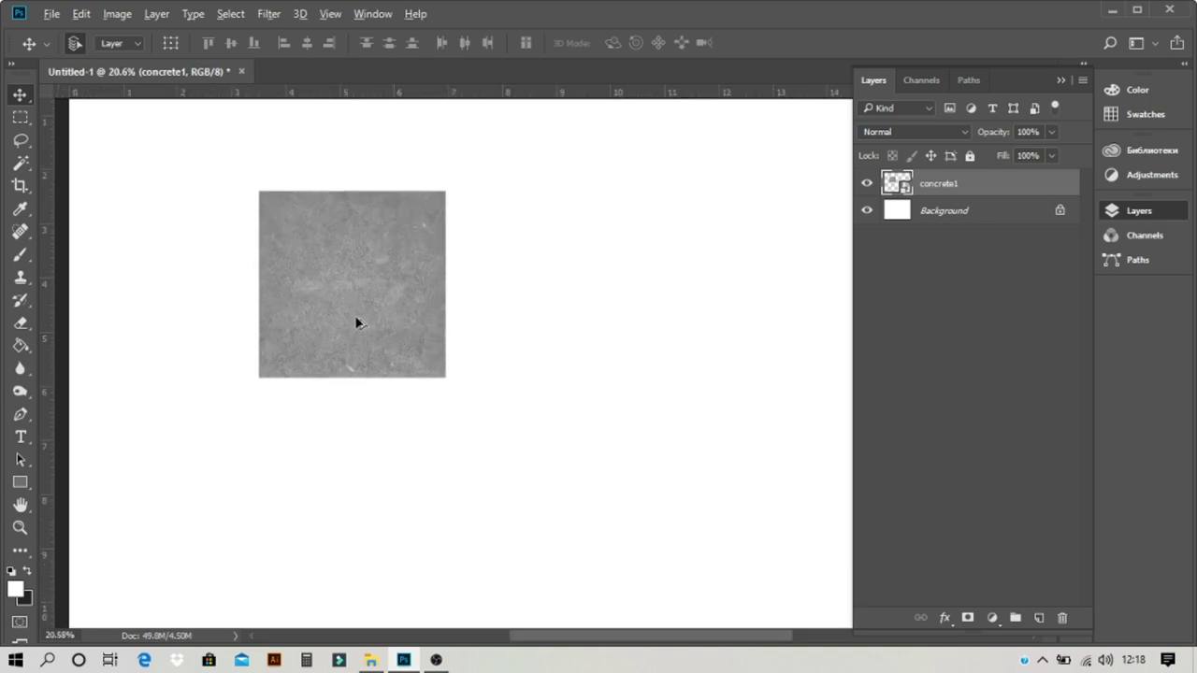
pyautogui.moveTo(355, 320); pyautogui.dragTo(520, 320)
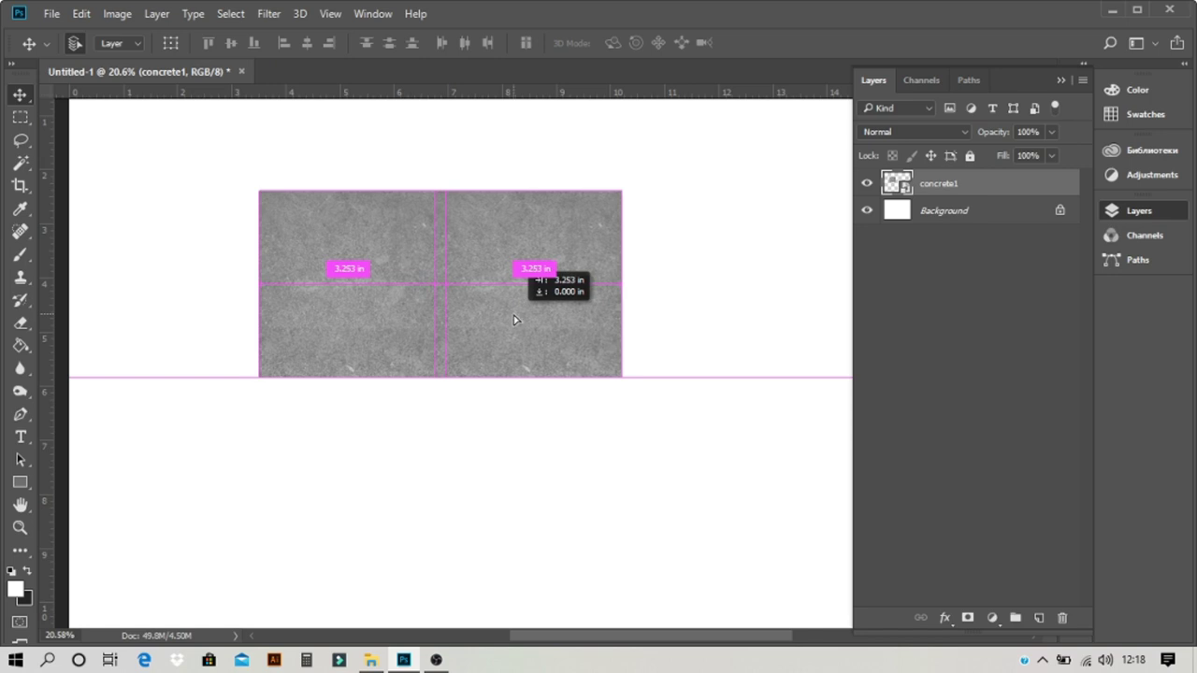
pyautogui.moveTo(513, 319); pyautogui.dragTo(514, 319)
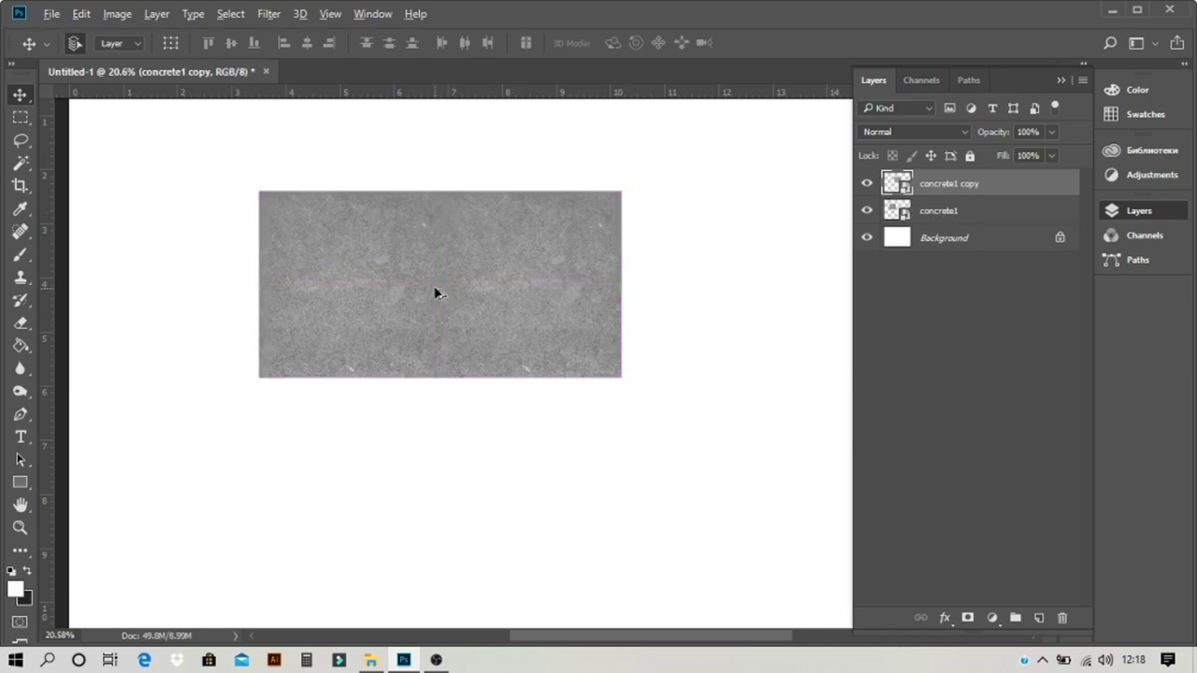
# - Select both tiles and Alt-drag them down into a second row, completing the 2×2 grid
pyautogui.hotkey('ctrl', 'alt', 'a')
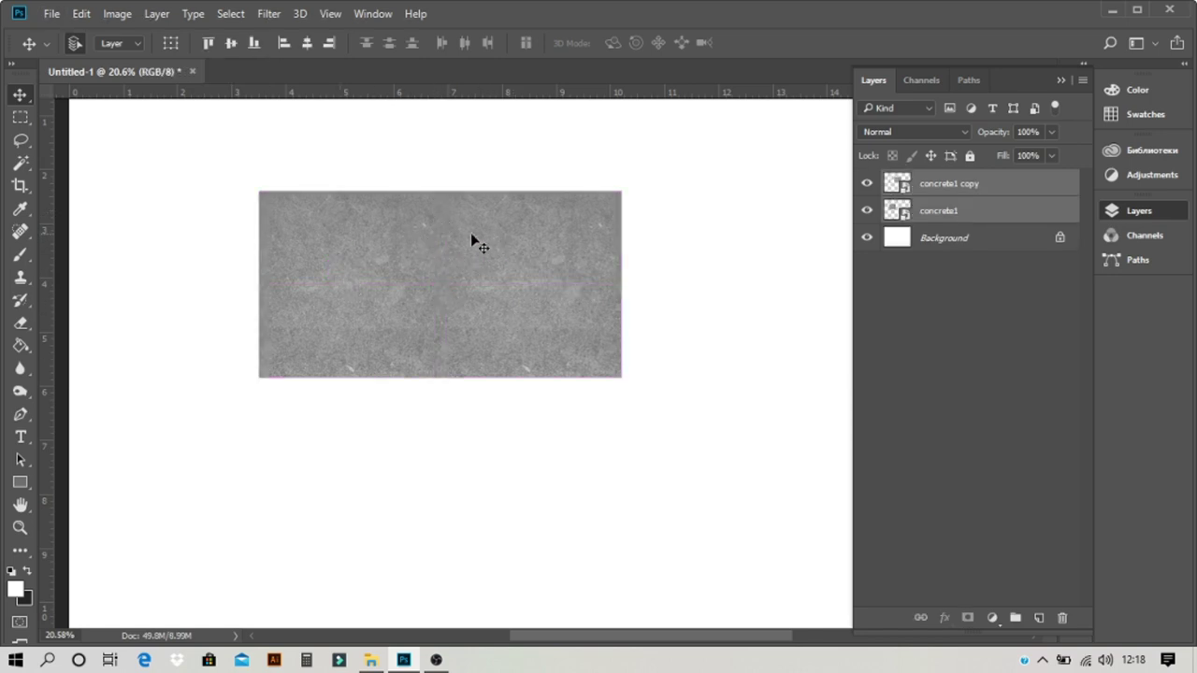
pyautogui.moveTo(452, 259); pyautogui.dragTo(451, 438)
pyautogui.scroll(3, 539, 401)
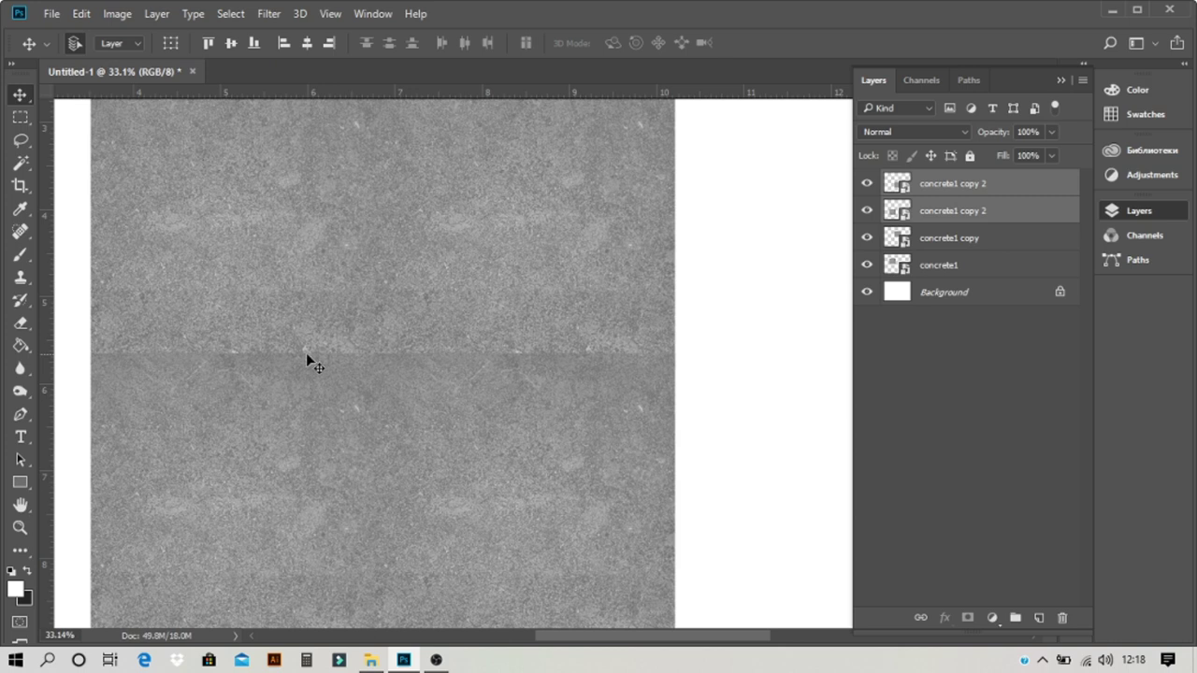
pyautogui.scroll(-2, 301, 350)
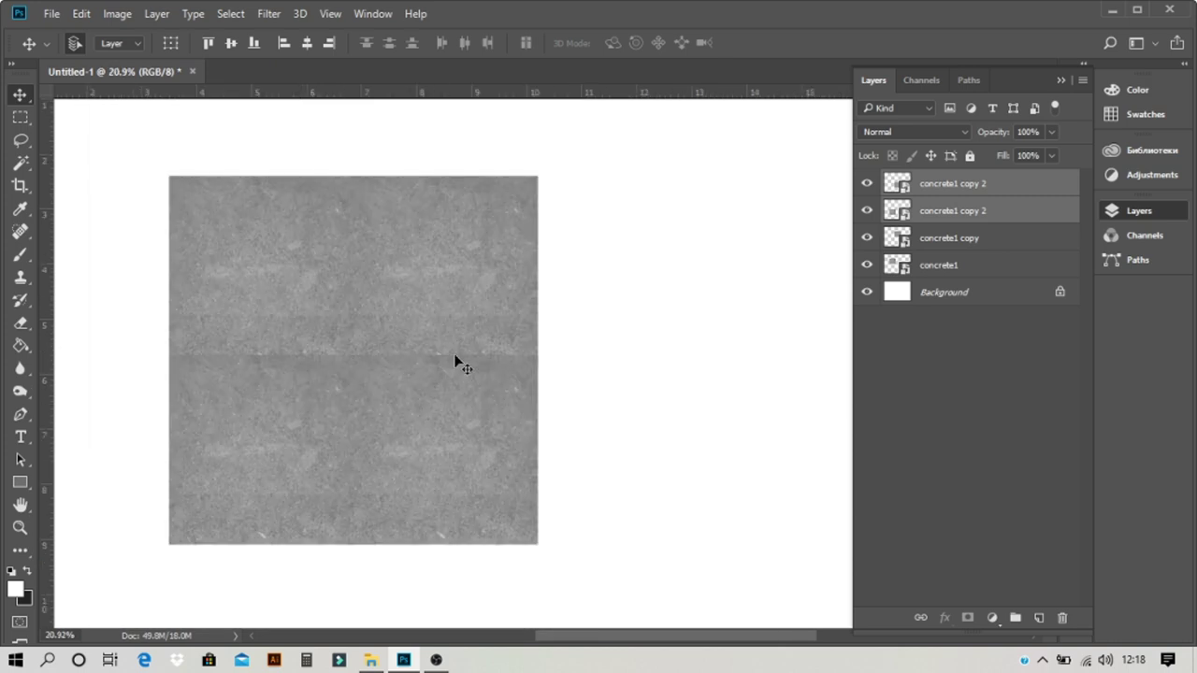
pyautogui.scroll(-2, 524, 372)
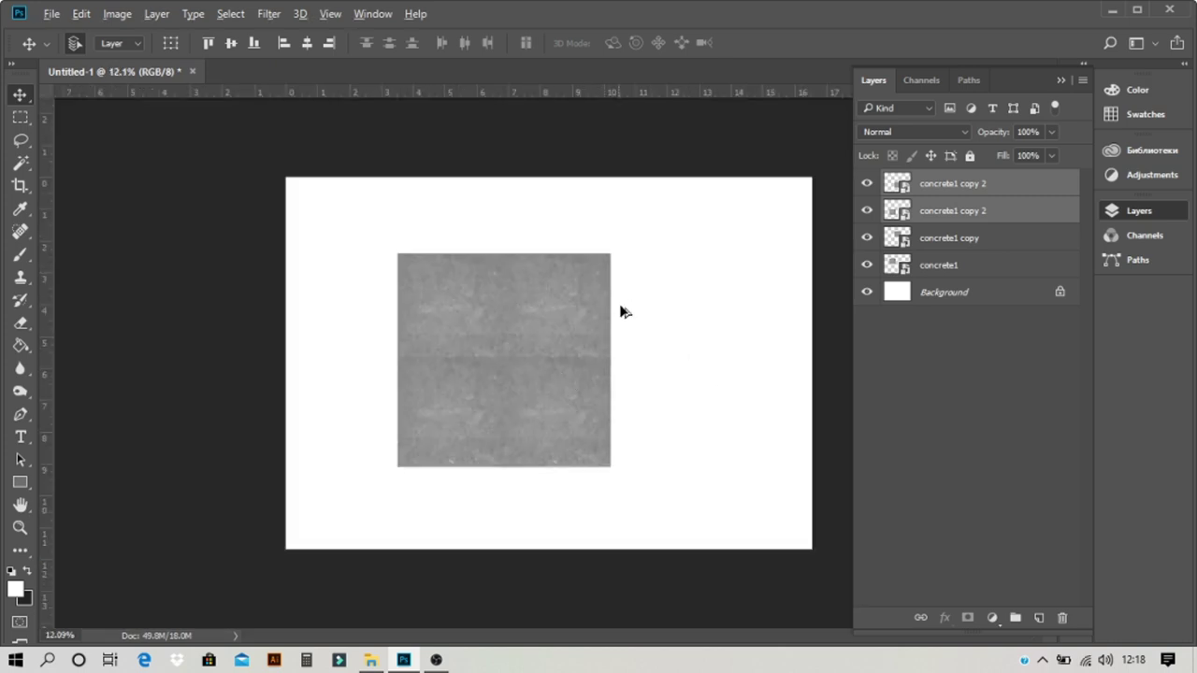
pyautogui.scroll(2, 622, 309)
pyautogui.scroll(1, 584, 322)
pyautogui.scroll(-1, 542, 309)
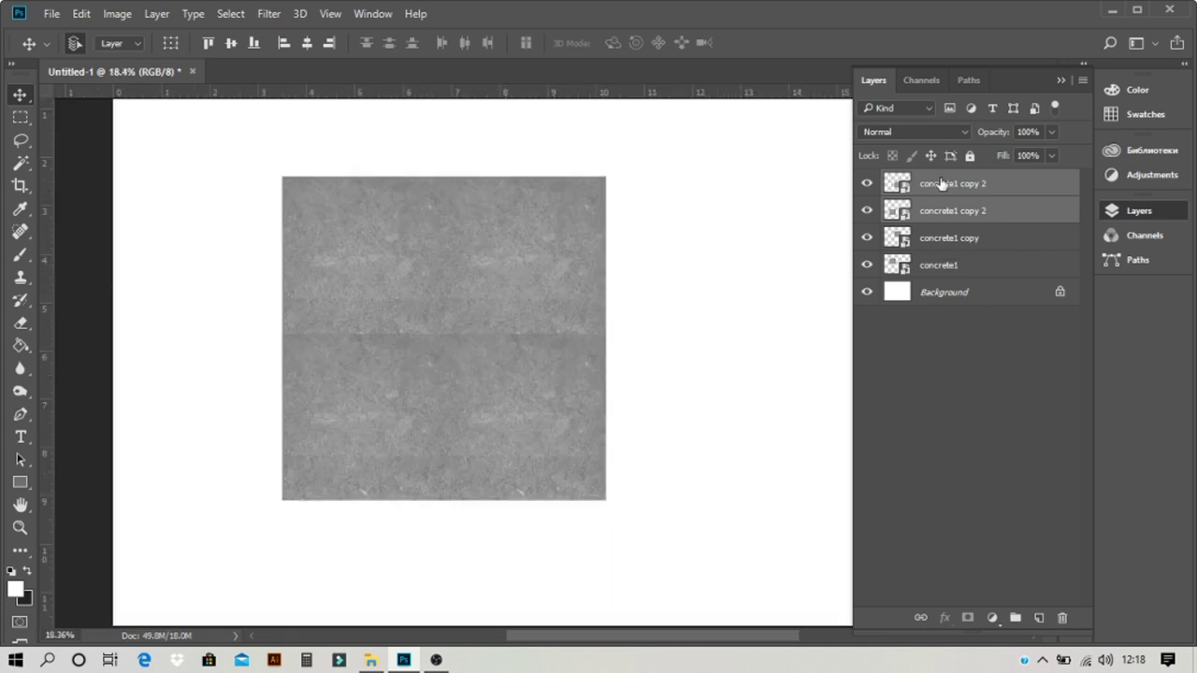
# - Shift-select the four concrete layers and merge them into one layer, checking the result
pyautogui.click(984, 185)
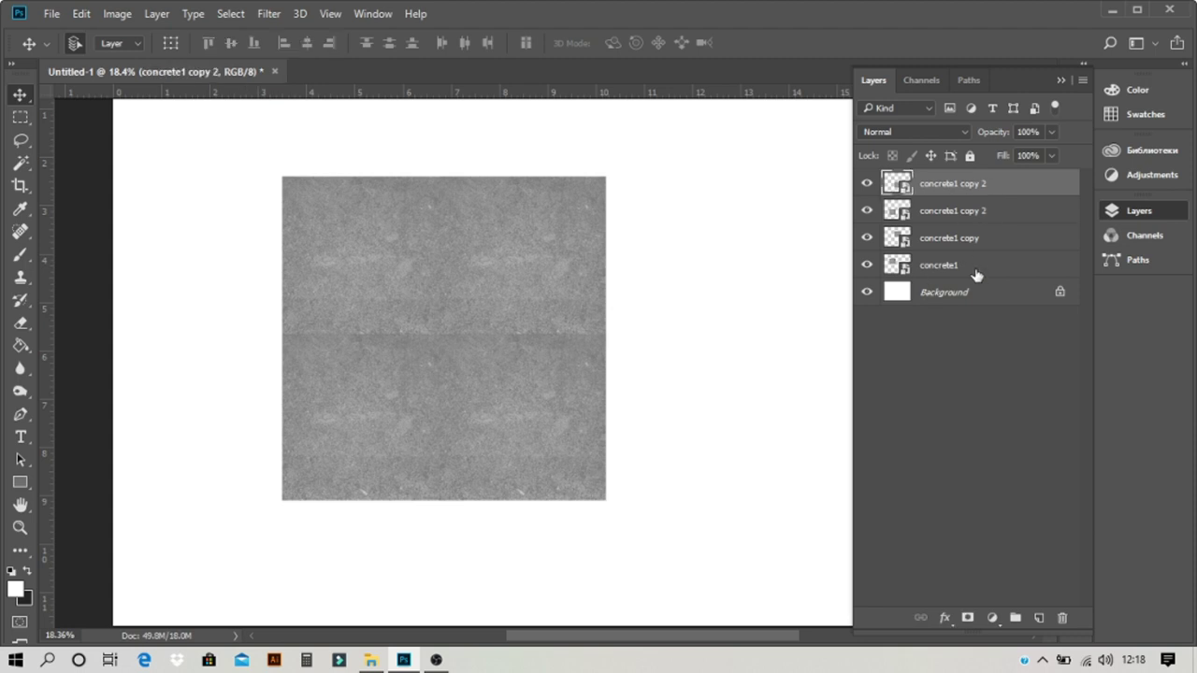
pyautogui.keyDown('shift'); pyautogui.click(976, 275); pyautogui.keyUp('shift')
pyautogui.rightClick(984, 241)
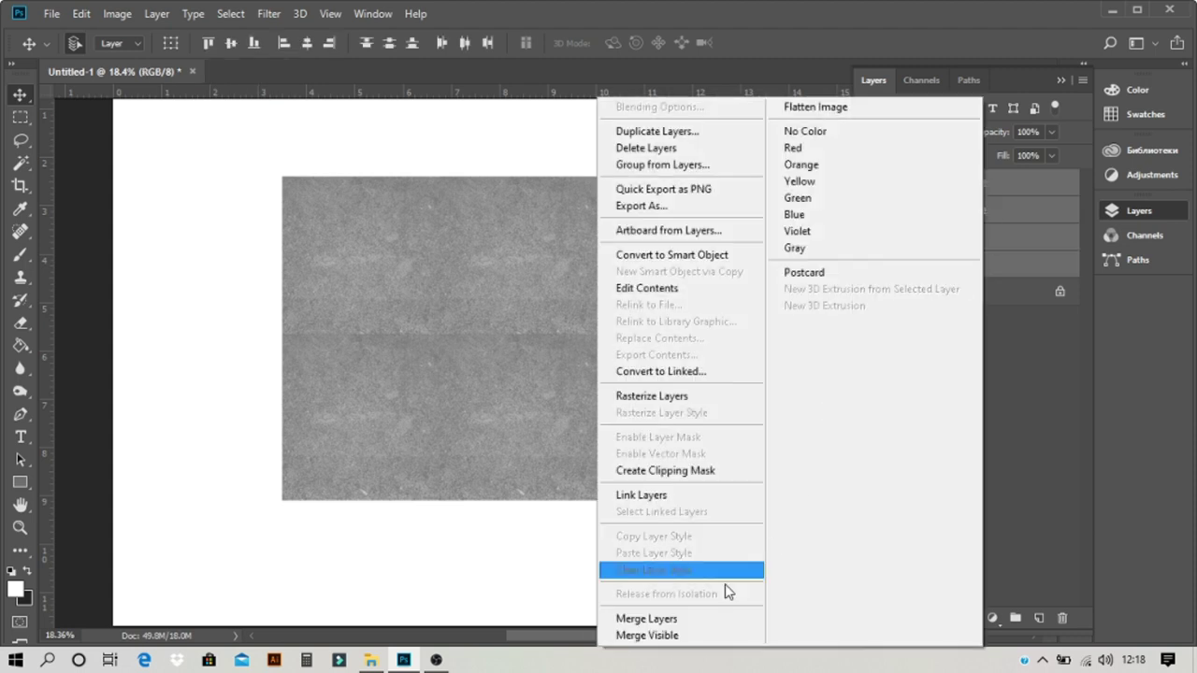
pyautogui.click(689, 618)
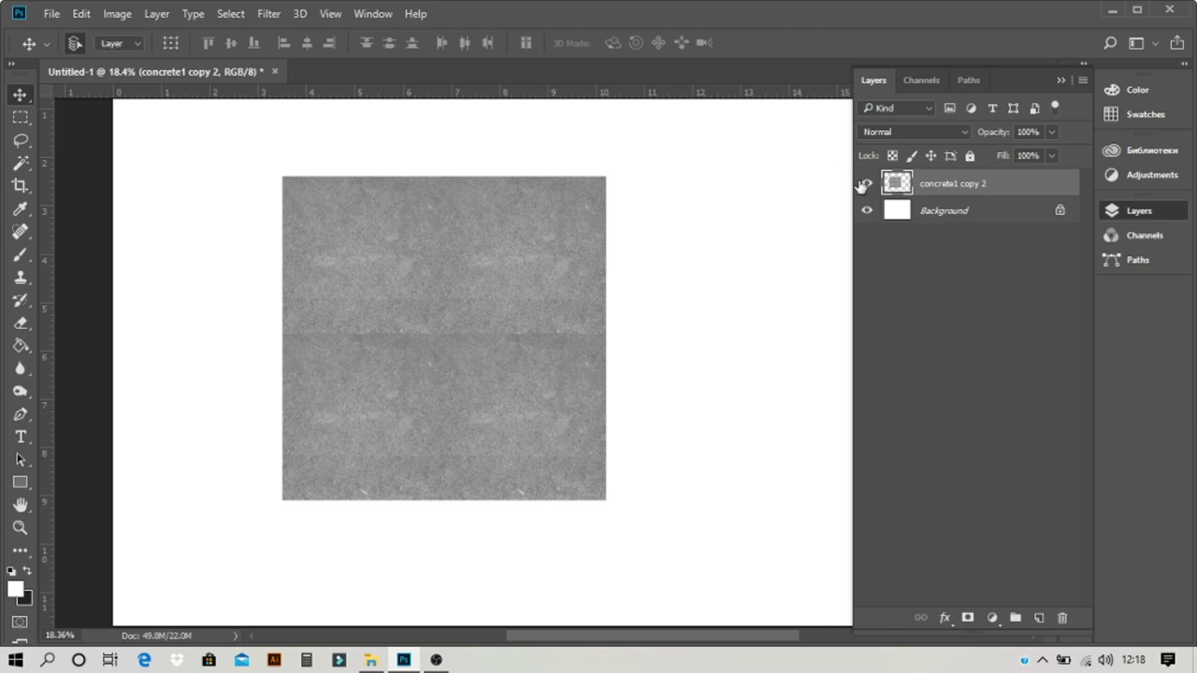
pyautogui.click(865, 184)
pyautogui.click(864, 185)
pyautogui.scroll(-3, 641, 326)
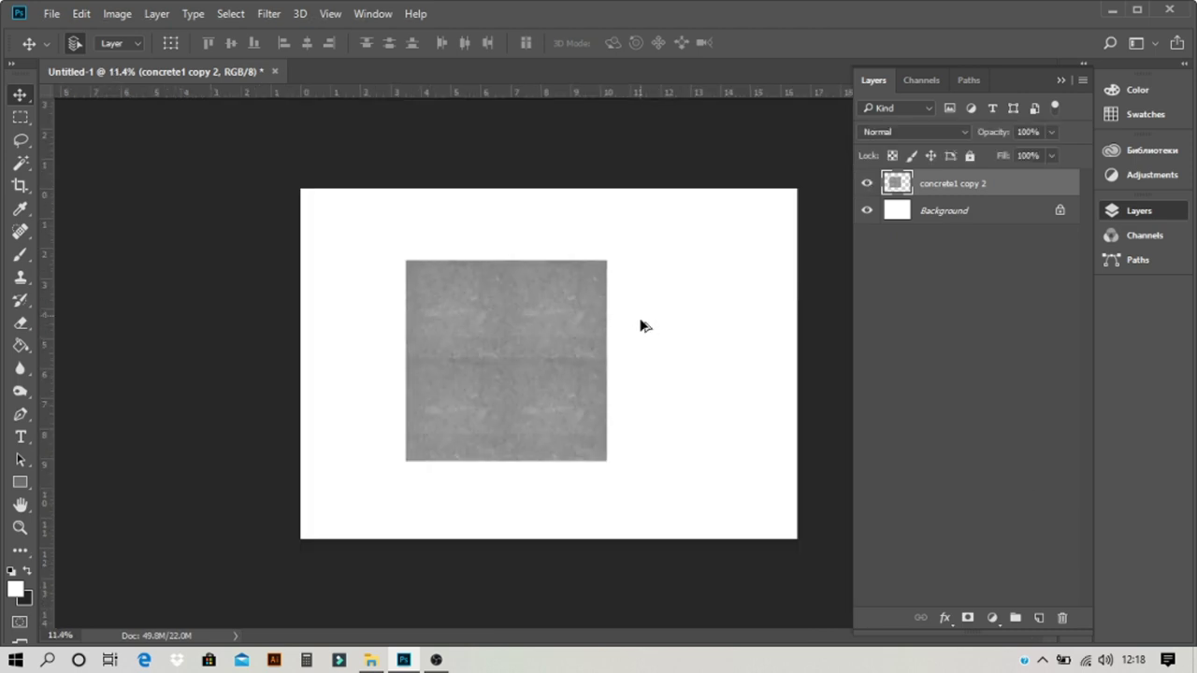
pyautogui.scroll(5, 625, 520)
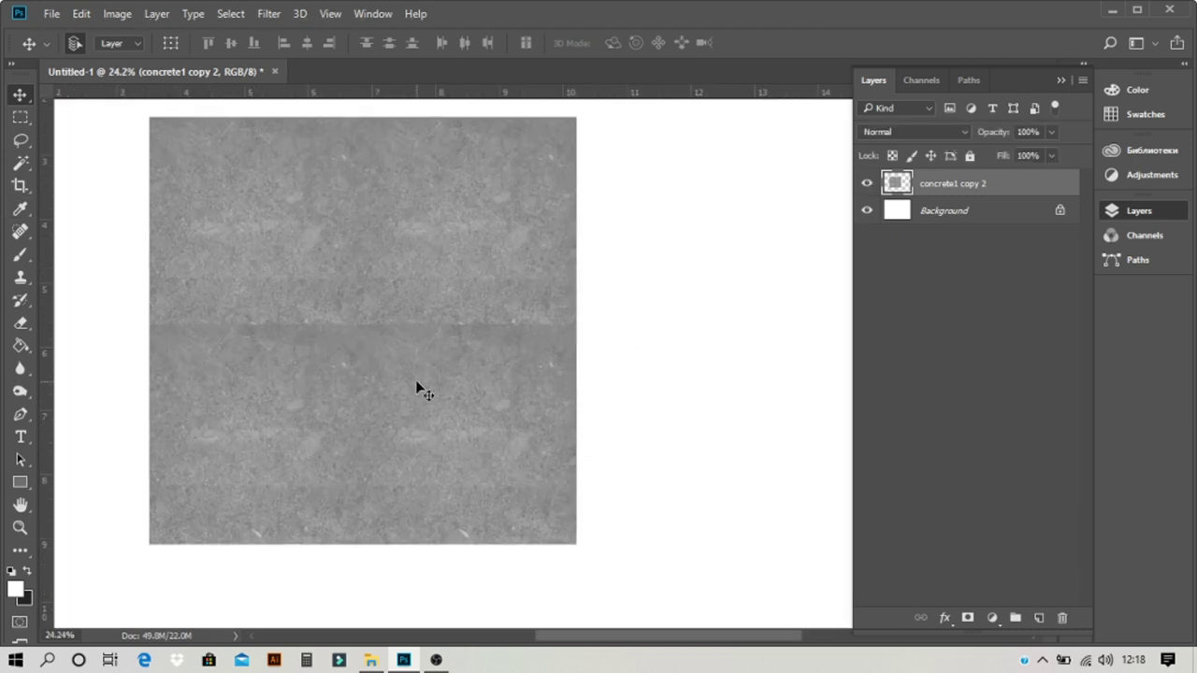
# - Paint the Spot Healing Brush along the middle, lower and upper horizontal seams
pyautogui.press('j')
pyautogui.rightClick(23, 230)
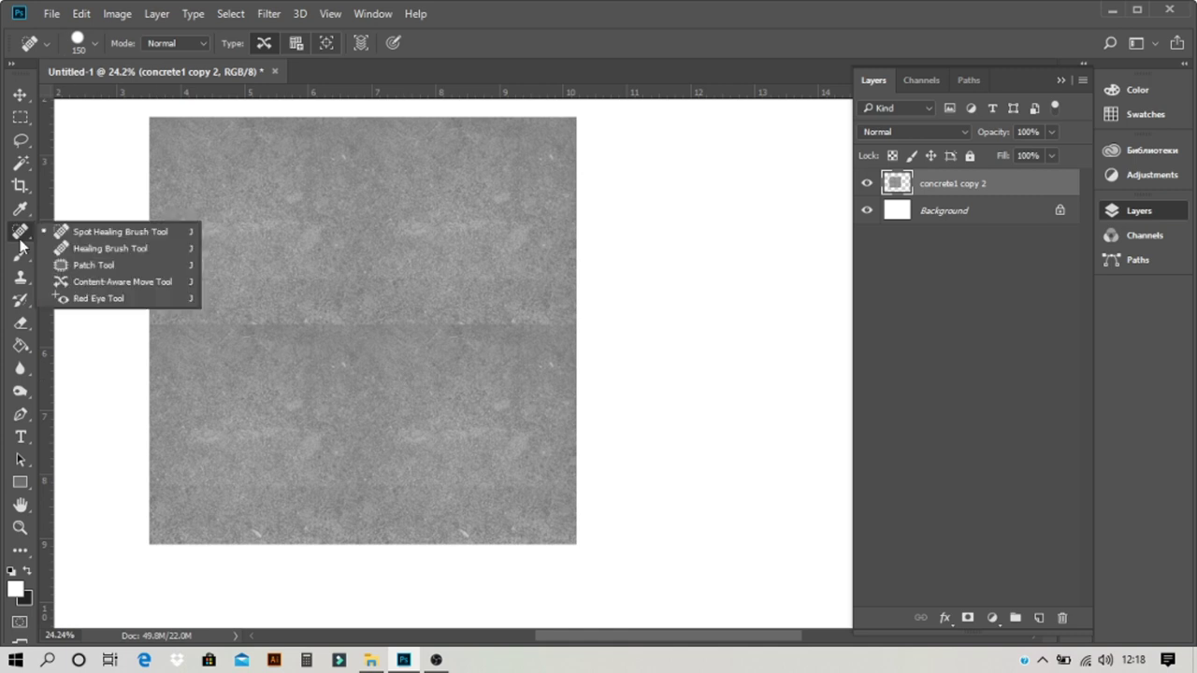
pyautogui.click(112, 232)
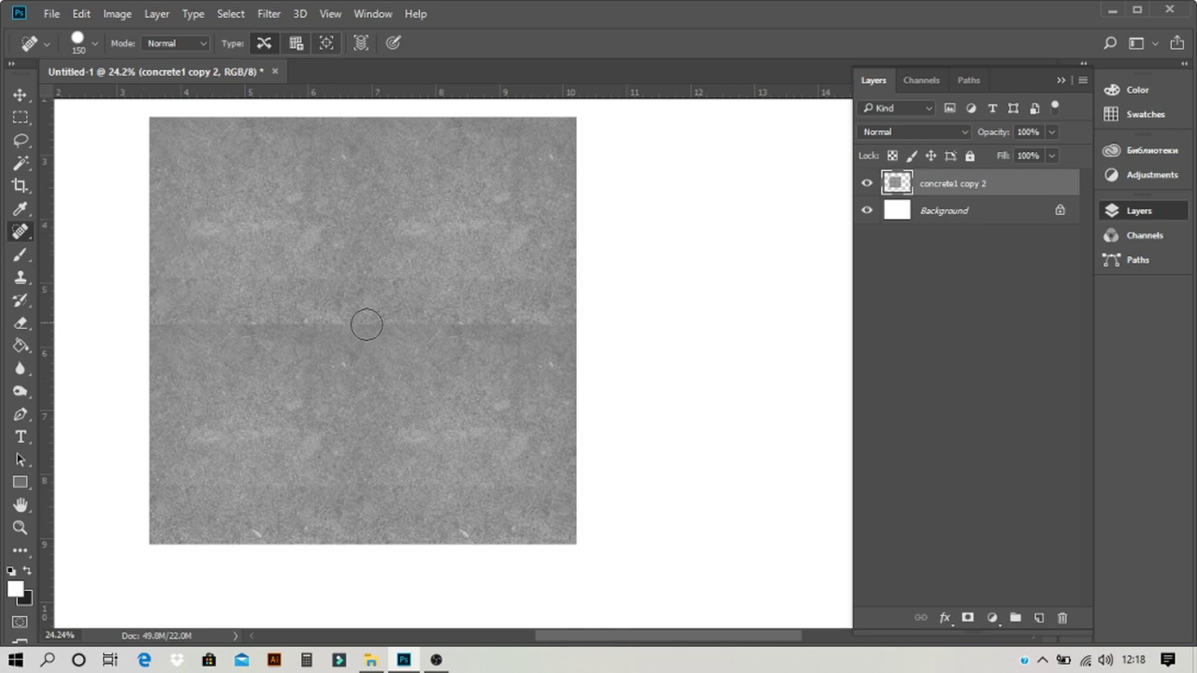
pyautogui.scroll(1, 152, 327)
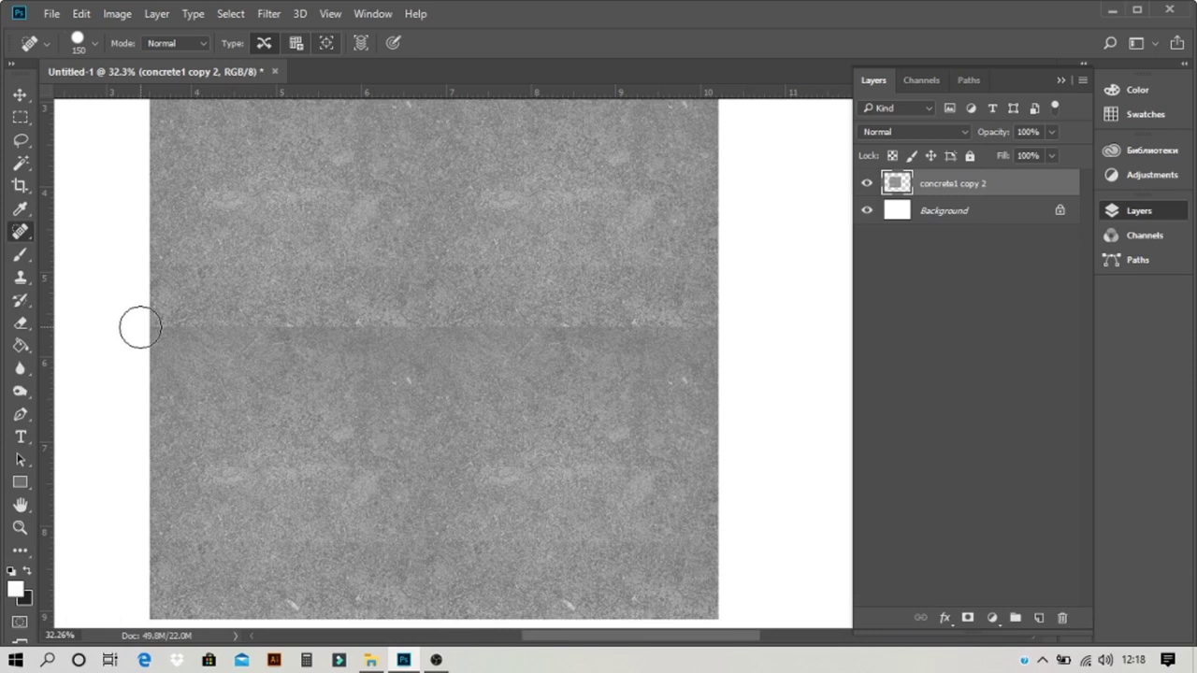
pyautogui.moveTo(140, 327); pyautogui.dragTo(750, 330)
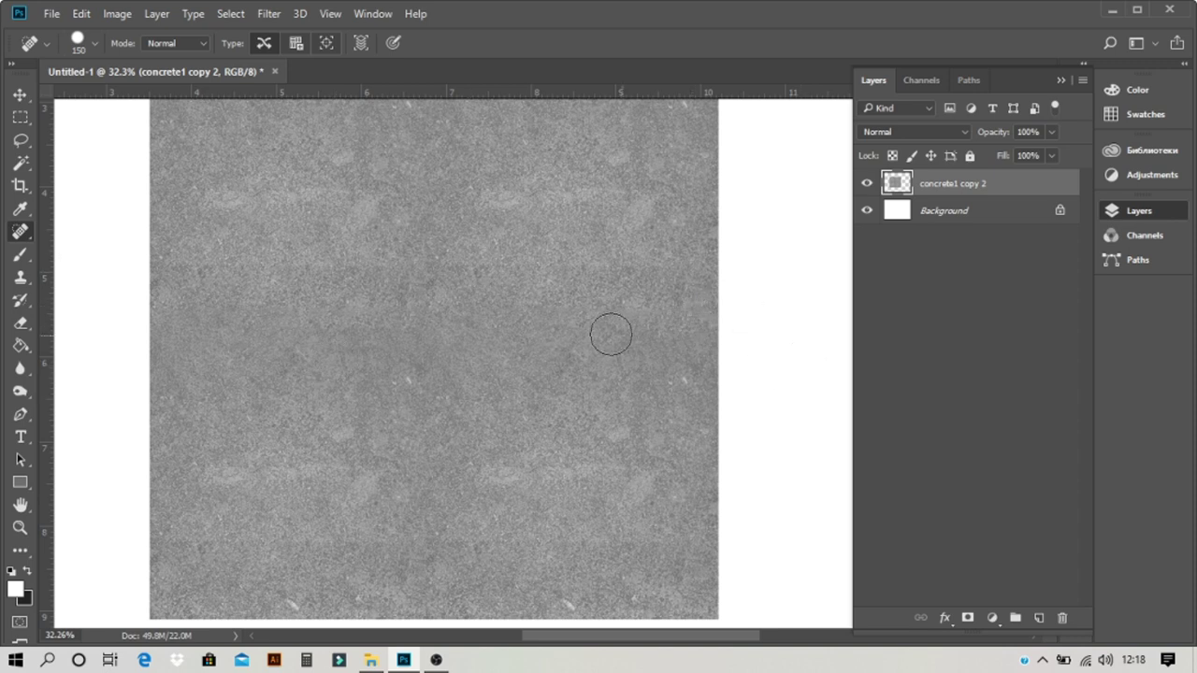
pyautogui.scroll(-3, 315, 315)
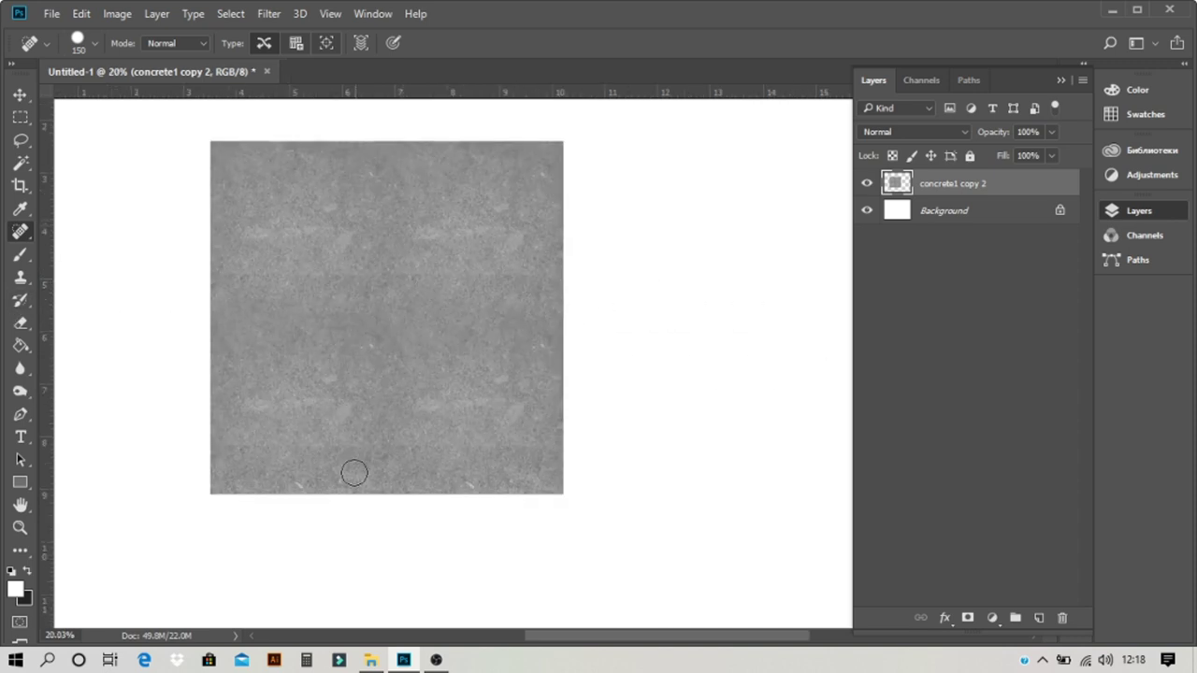
pyautogui.scroll(3, 355, 474)
pyautogui.moveTo(145, 417)
pyautogui.mouseDown()
pyautogui.moveTo(527, 429)
pyautogui.moveTo(728, 418)
pyautogui.mouseUp()
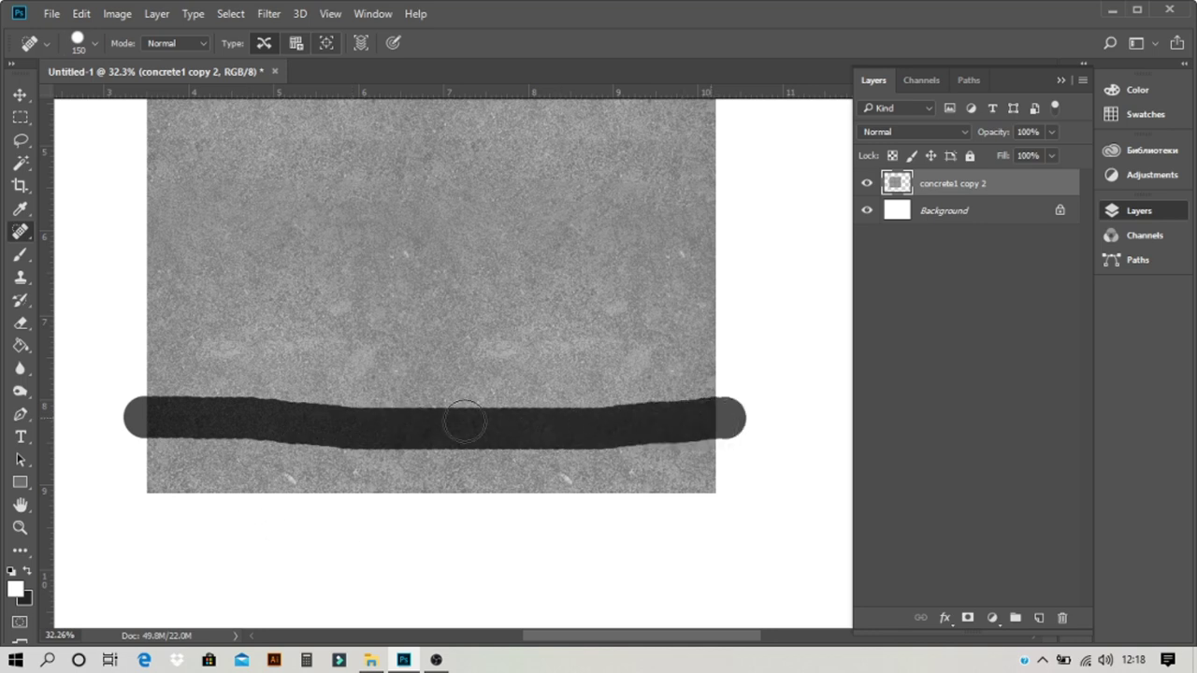
pyautogui.scroll(-2, 309, 462)
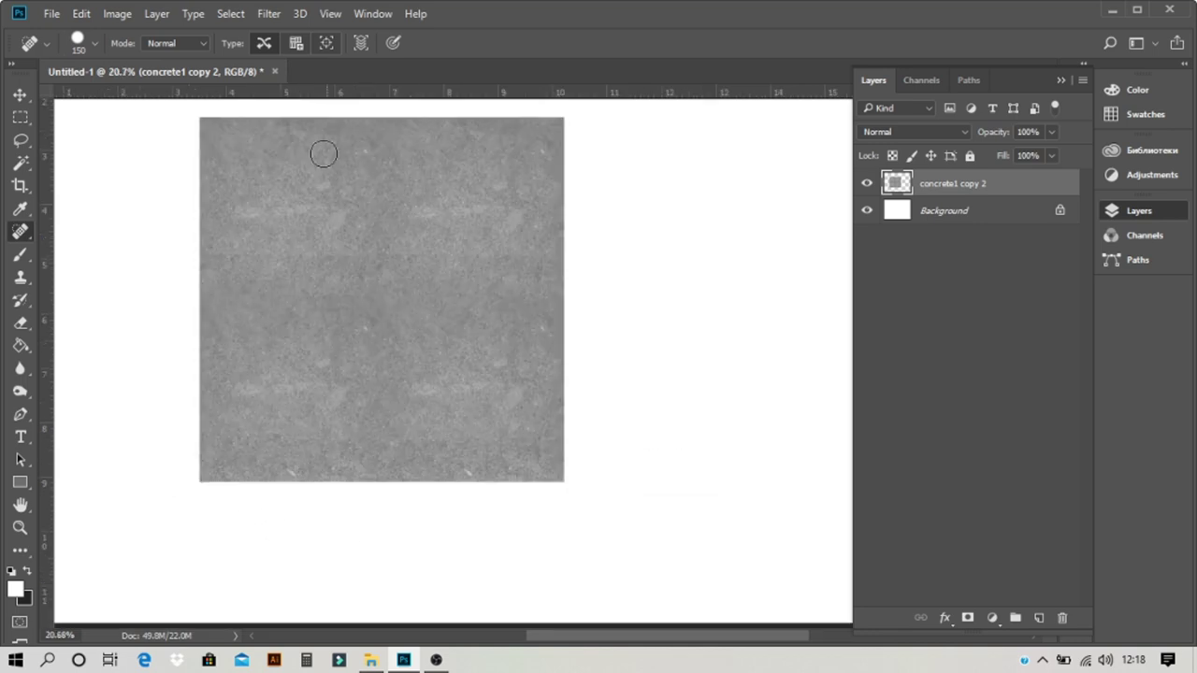
pyautogui.scroll(2, 200, 227)
pyautogui.moveTo(182, 333)
pyautogui.mouseDown()
pyautogui.moveTo(463, 341)
pyautogui.moveTo(724, 325)
pyautogui.mouseUp()
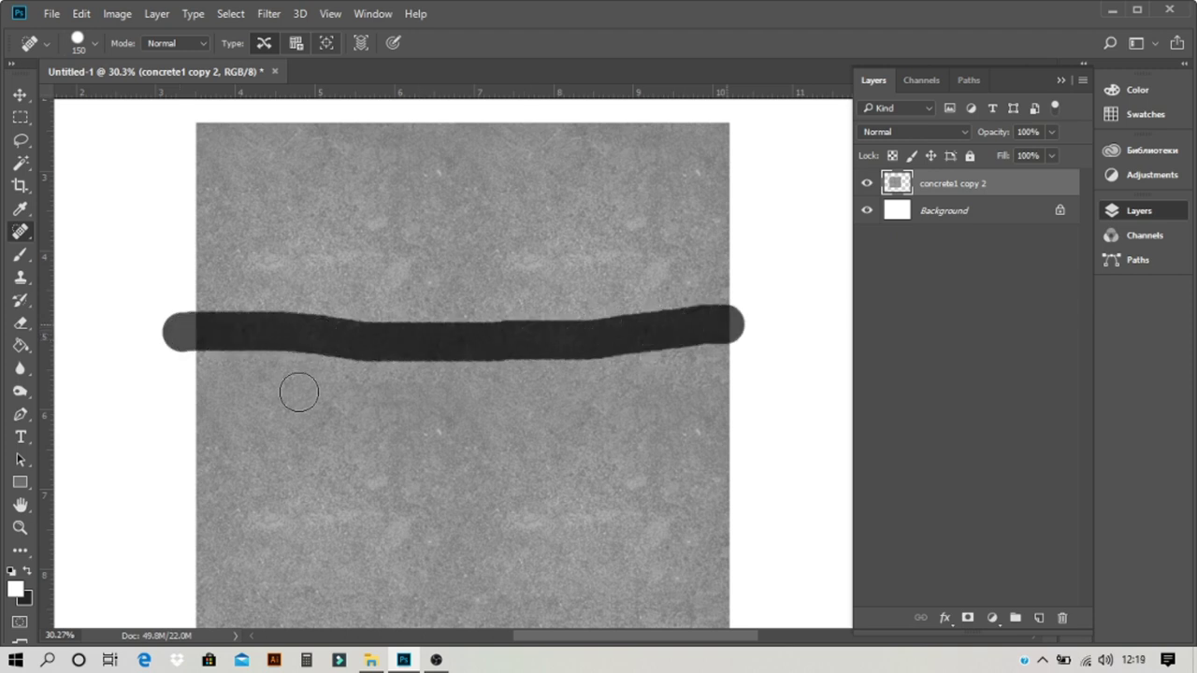
pyautogui.scroll(-4, 177, 308)
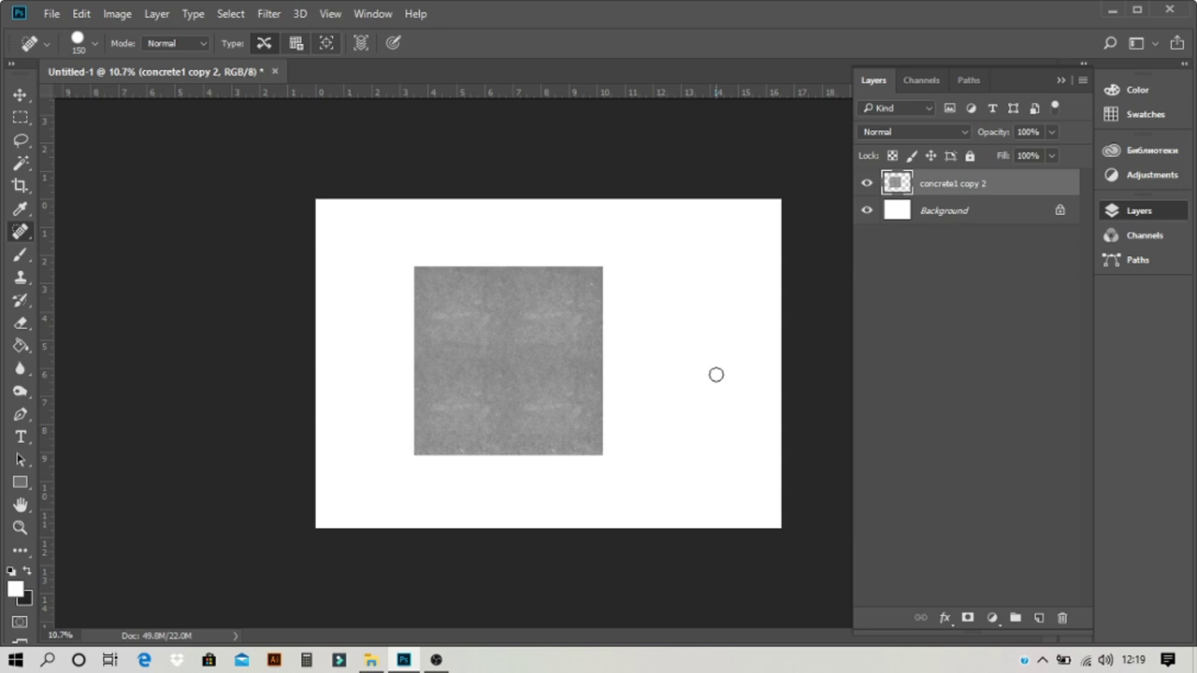
# - Drag the merged concrete texture with the Move tool, settling it slightly further left
pyautogui.scroll(2, 623, 412)
pyautogui.press('v')
pyautogui.moveTo(521, 396); pyautogui.dragTo(532, 365)
pyautogui.scroll(2, 634, 306)
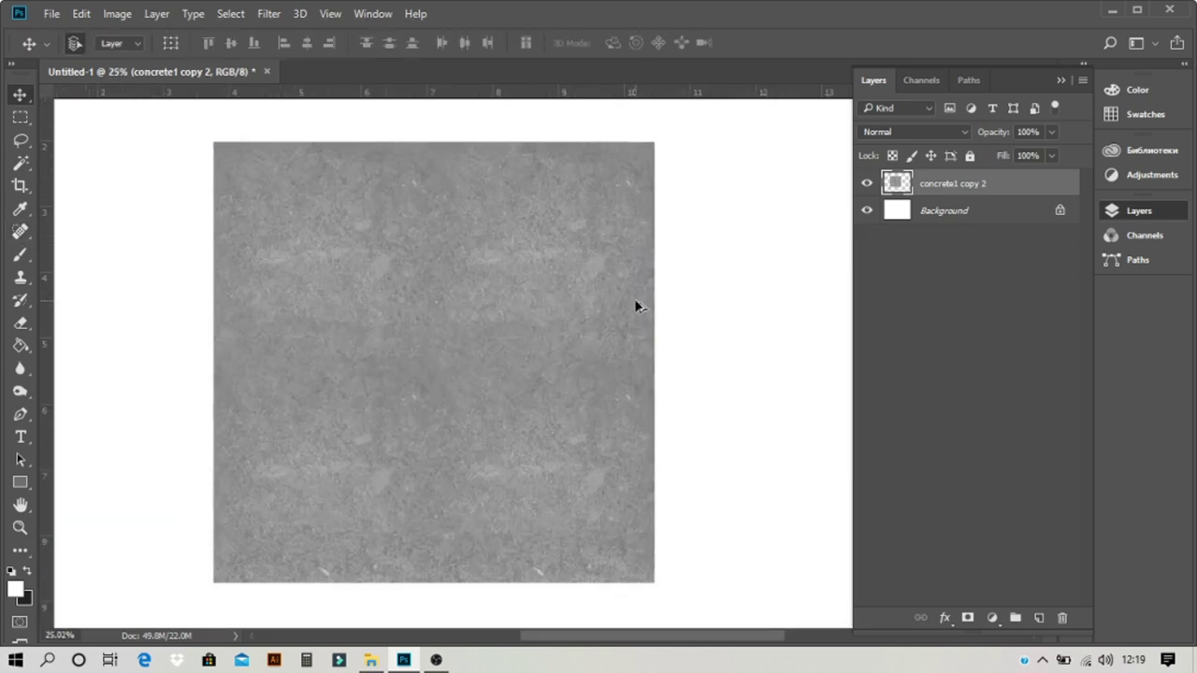
pyautogui.scroll(-2, 410, 432)
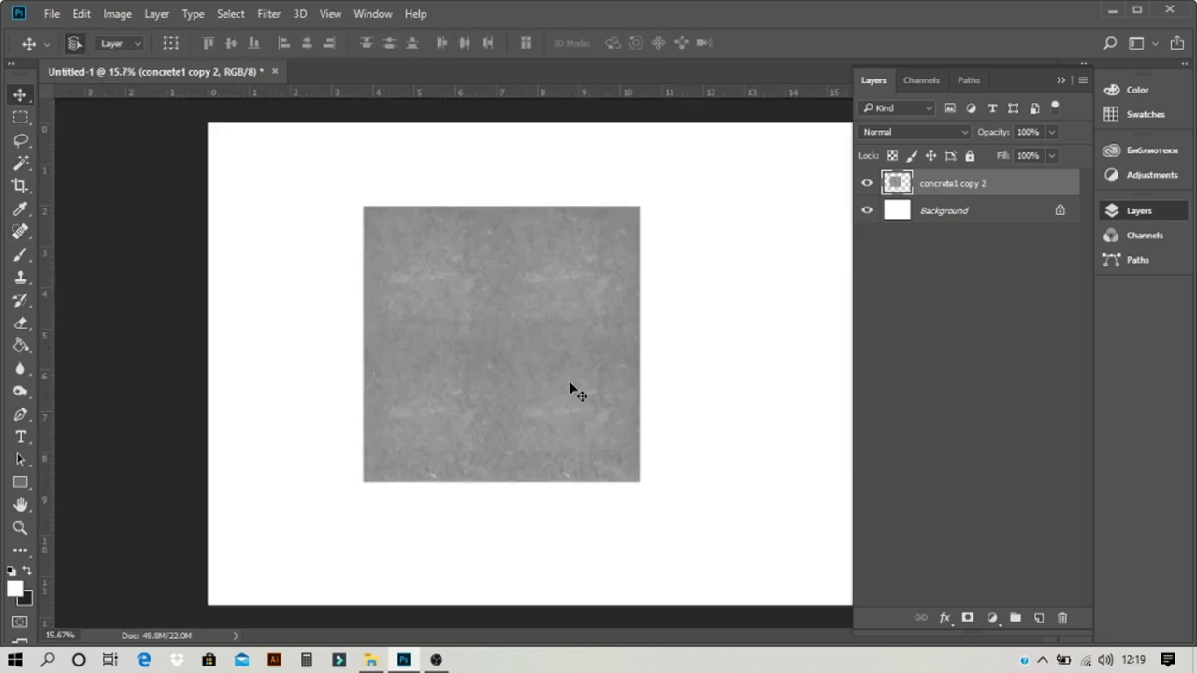
pyautogui.moveTo(572, 390); pyautogui.dragTo(532, 351)
pyautogui.scroll(2, 500, 342)
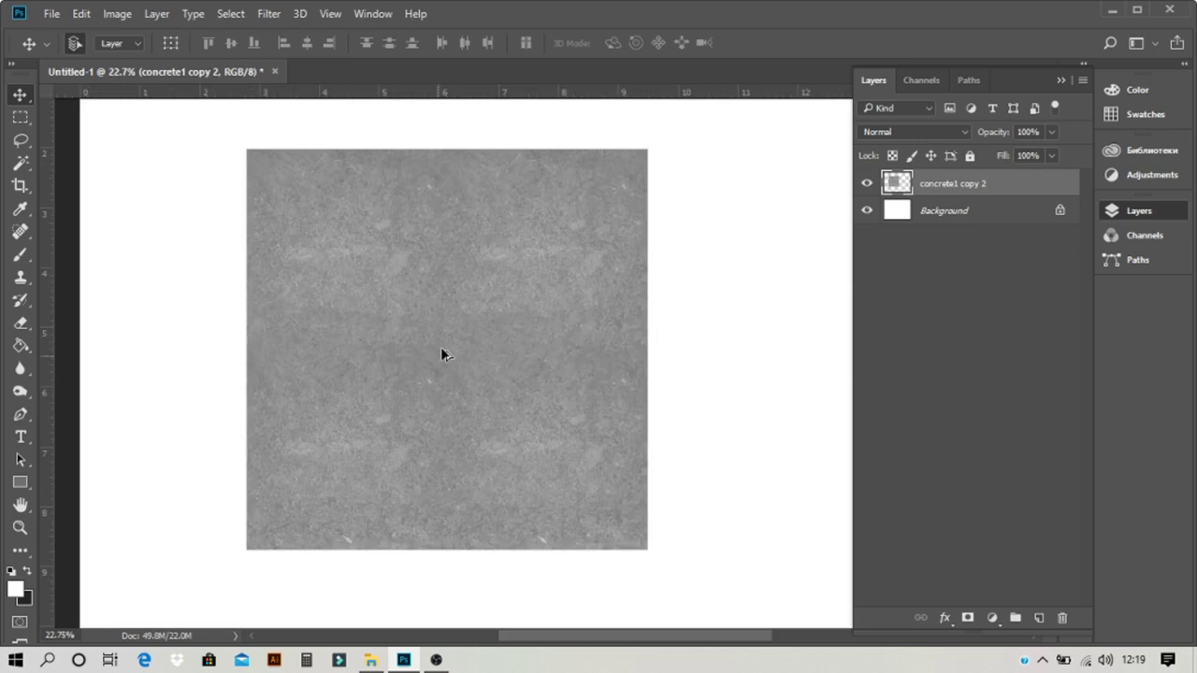
pyautogui.scroll(-2, 486, 347)
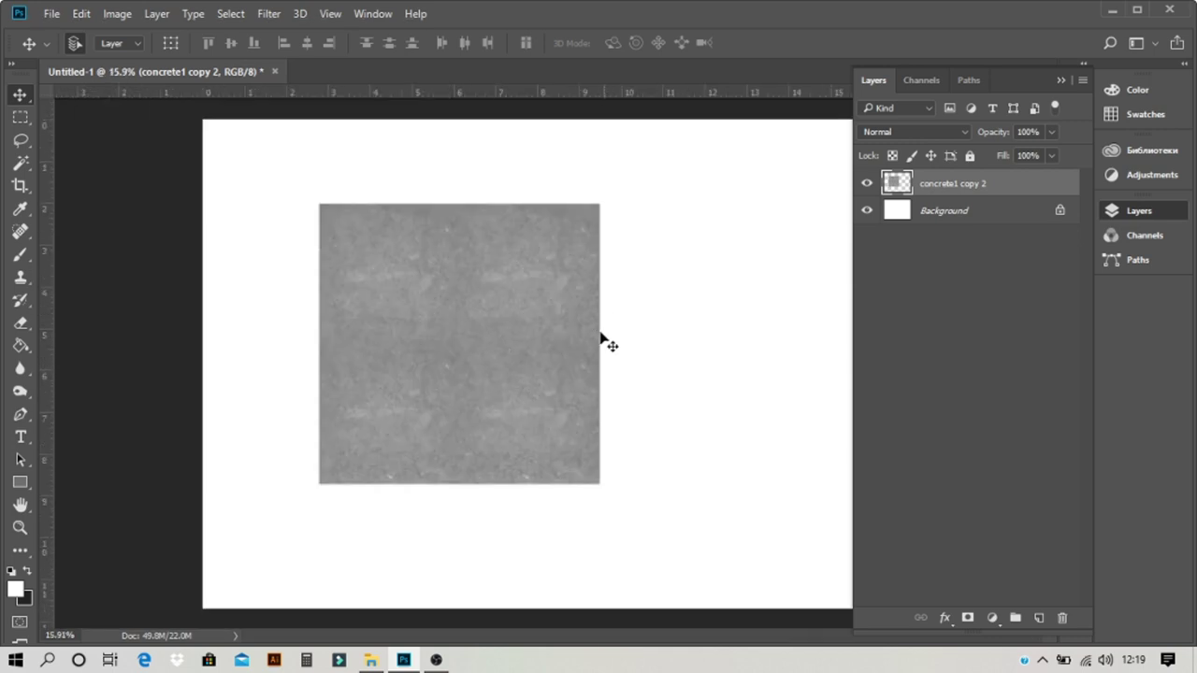
pyautogui.moveTo(565, 342)
pyautogui.mouseDown()
pyautogui.moveTo(585, 342)
pyautogui.moveTo(548, 343)
pyautogui.mouseUp()
pyautogui.scroll(-1, 248, 327)
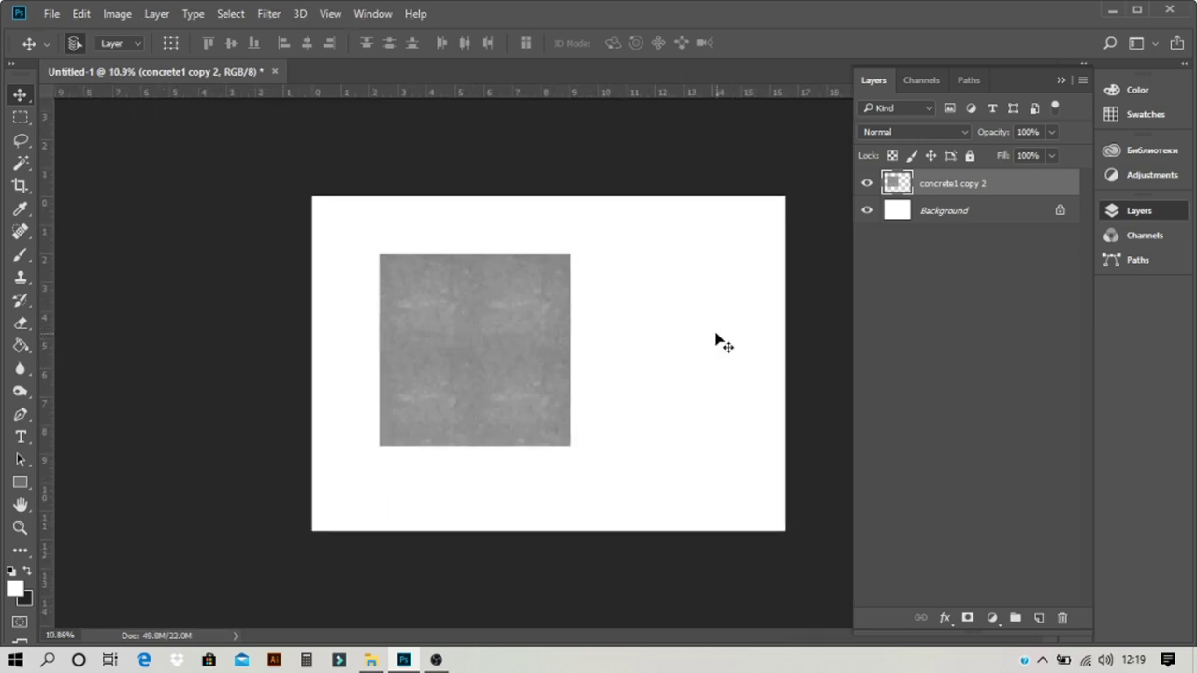
# - Minimize the OBS recorder and zoom in and out on view render done.jpg
pyautogui.scroll(-1, 154, 315)
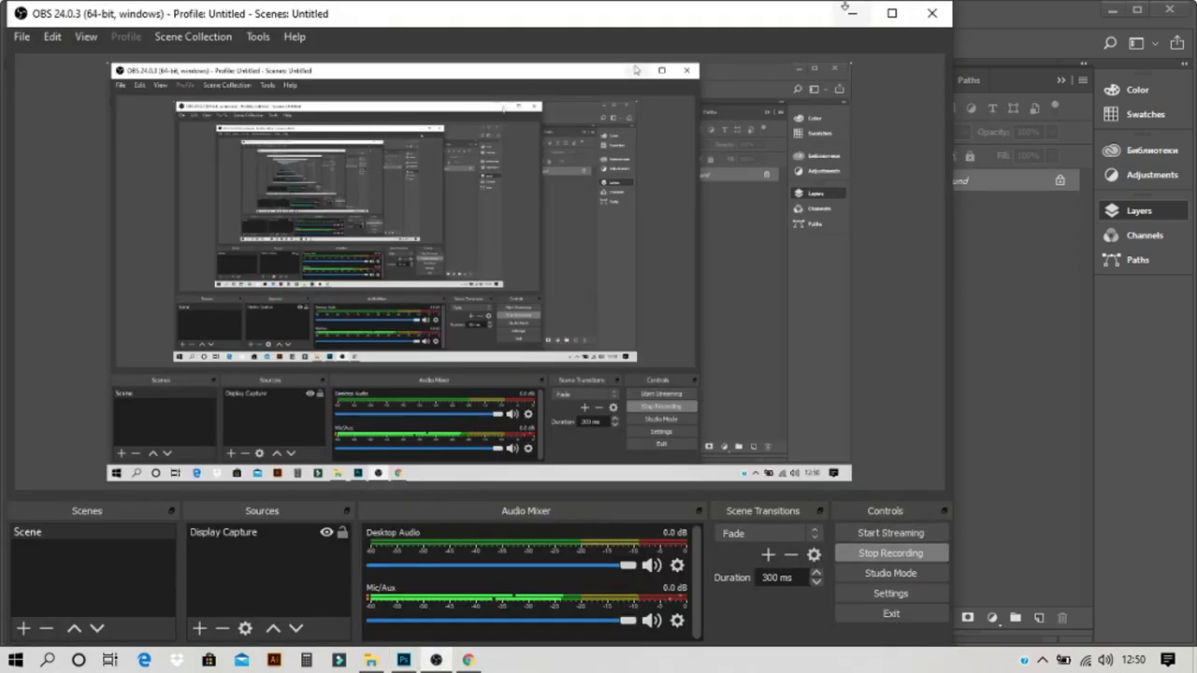
pyautogui.click(850, 17)
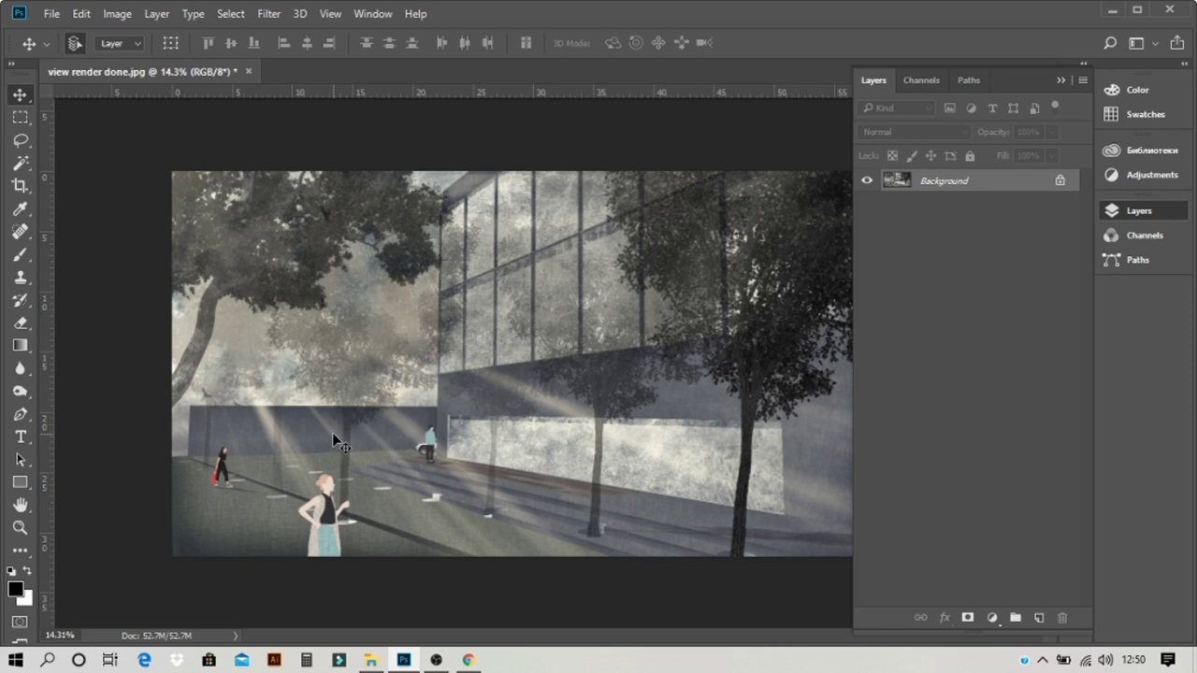
pyautogui.scroll(-3, 395, 374)
pyautogui.scroll(4, 372, 495)
pyautogui.scroll(-1, 499, 386)
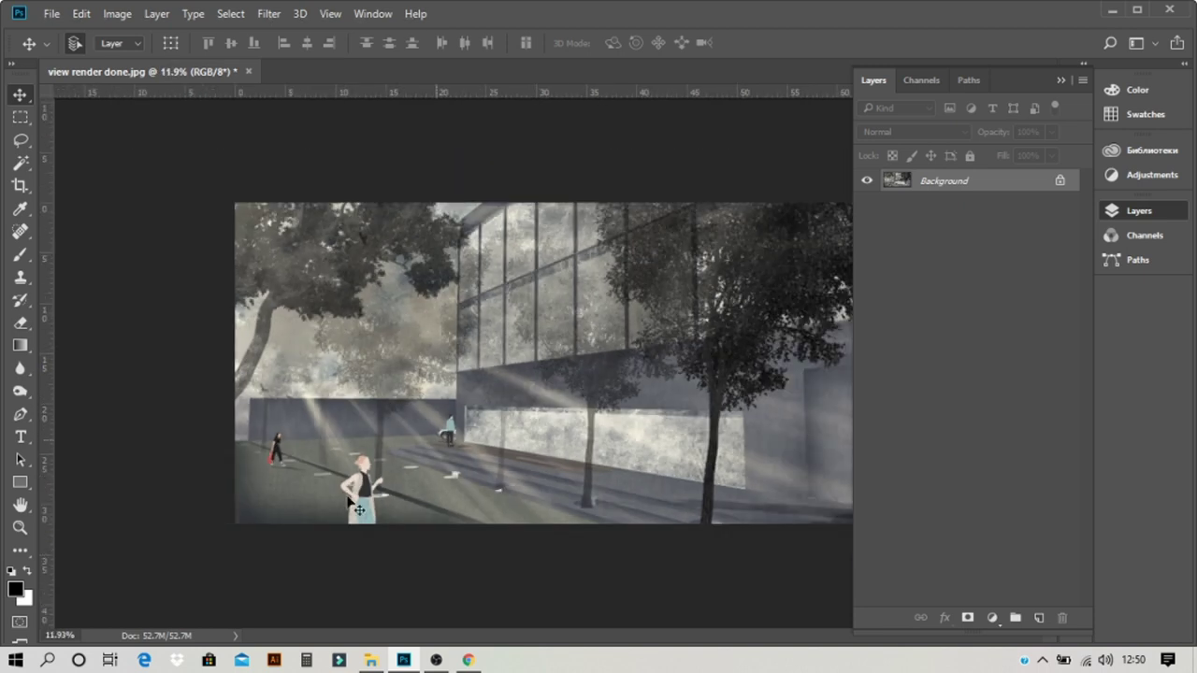
pyautogui.scroll(2, 200, 564)
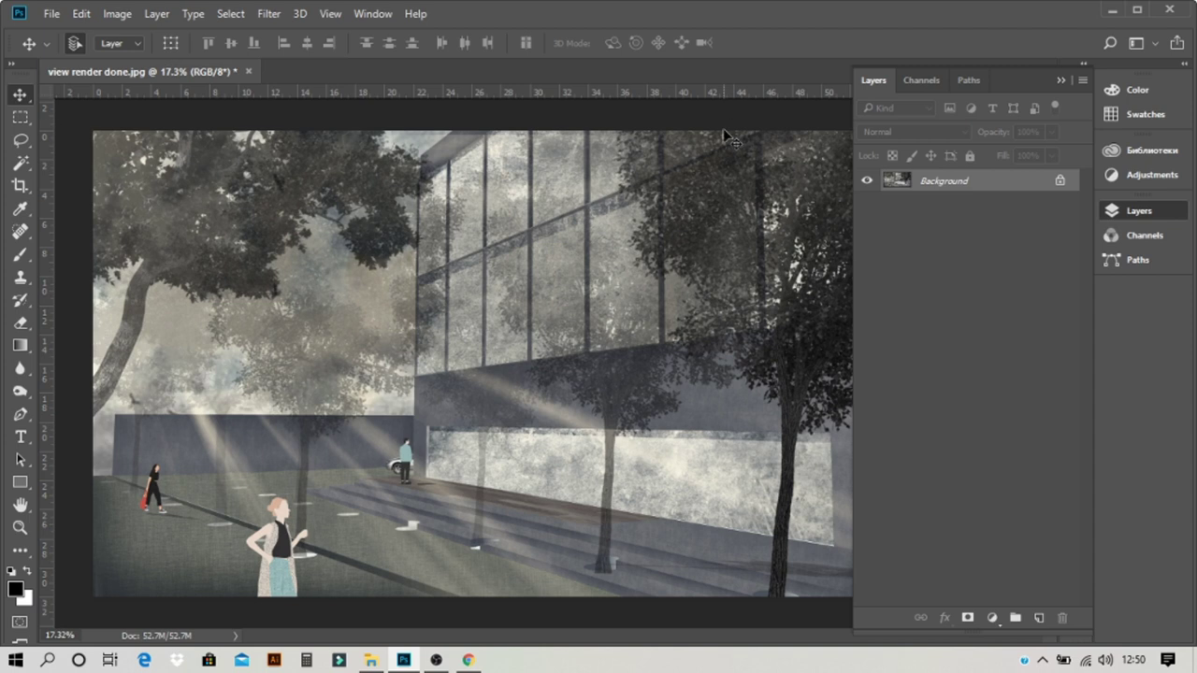
pyautogui.scroll(-2, 712, 165)
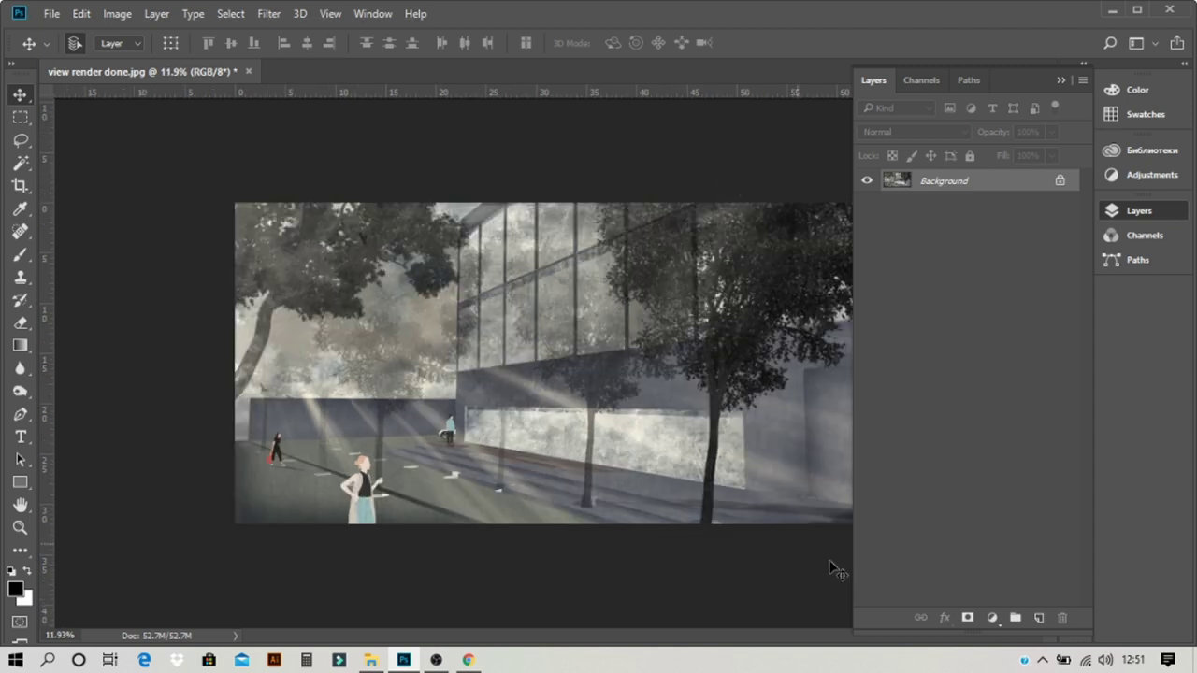
pyautogui.scroll(1, 452, 580)
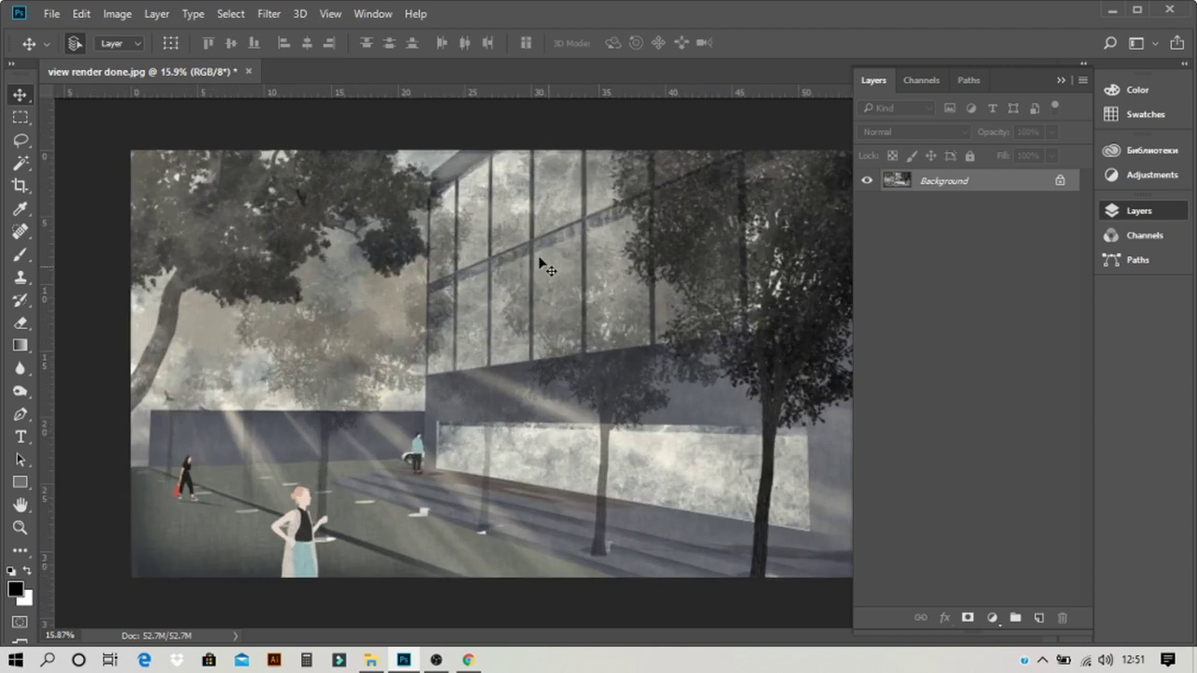
# - Add a new empty layer above the render and switch to the 3 px brush
pyautogui.click(1039, 616)
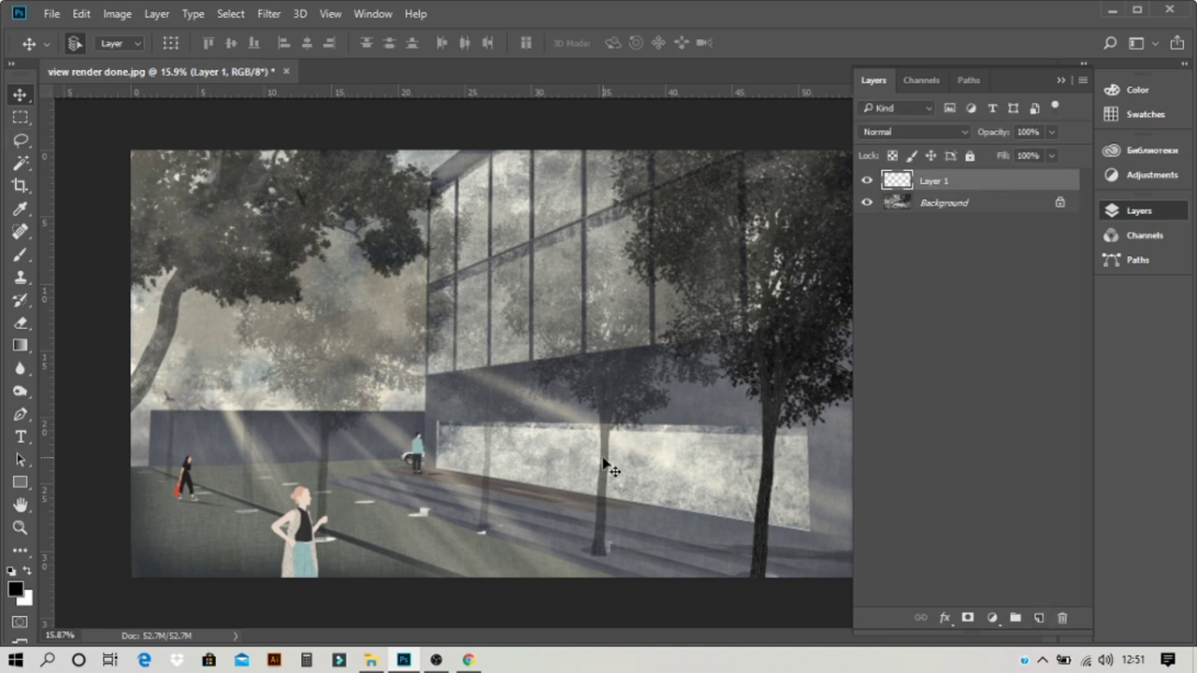
pyautogui.press('b')
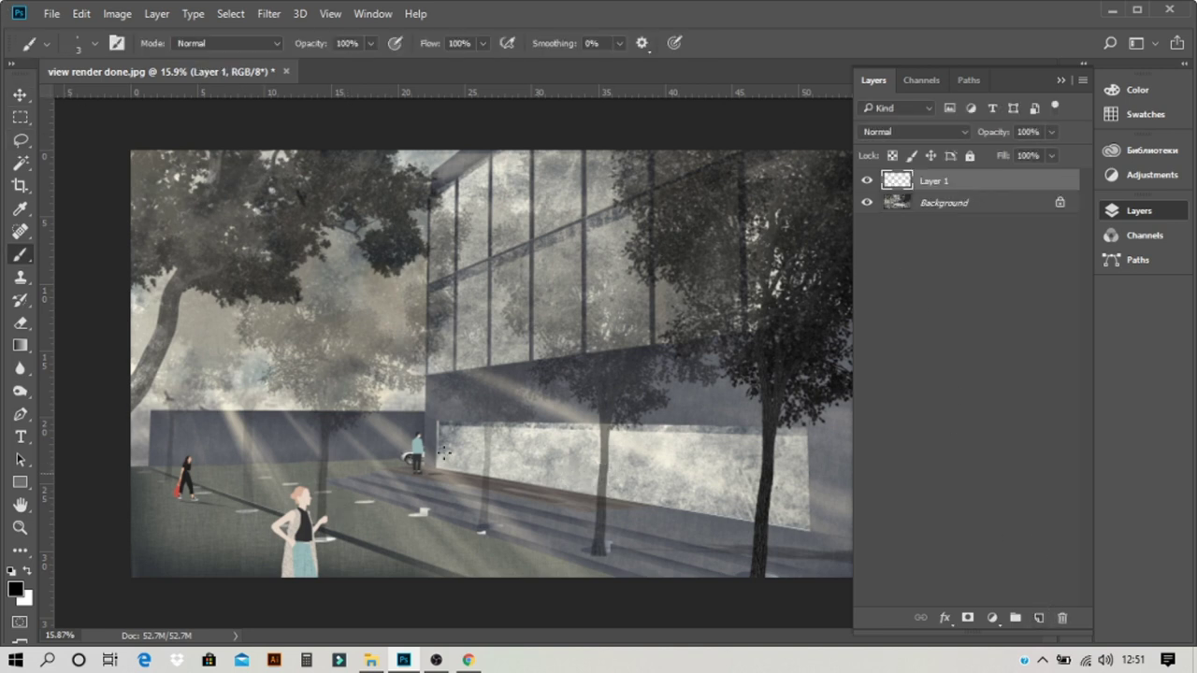
pyautogui.click(84, 44)
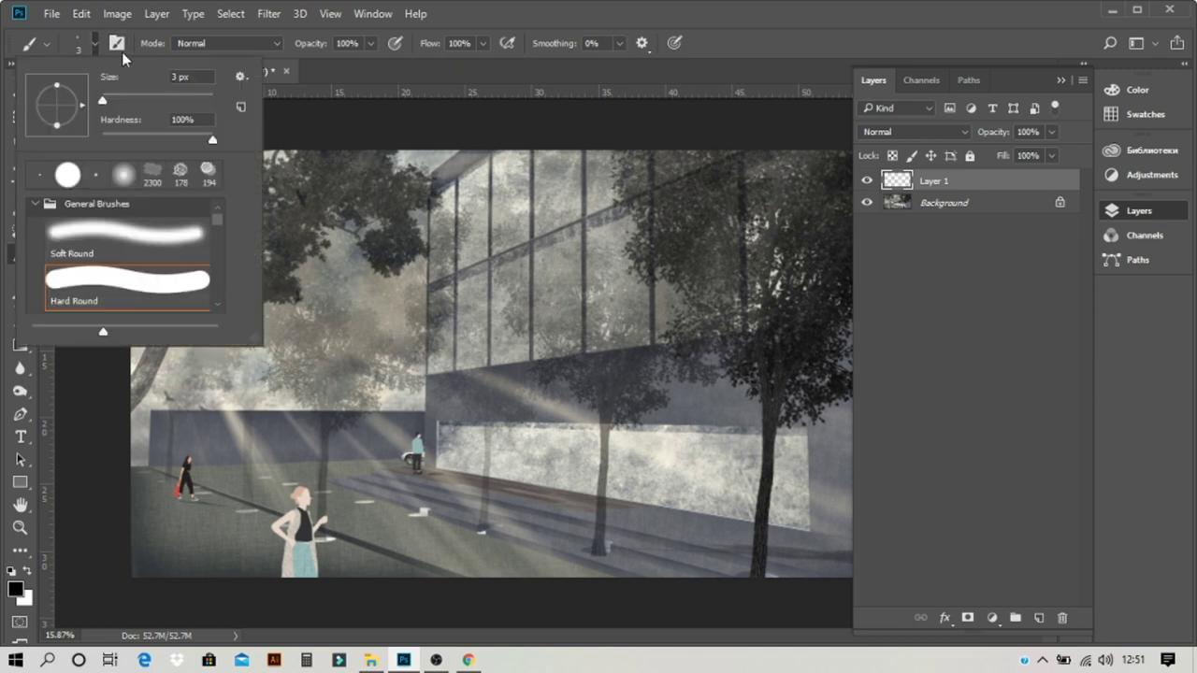
# - Set the Shape Dynamics size jitter control to Fade over 300 steps
pyautogui.click(118, 44)
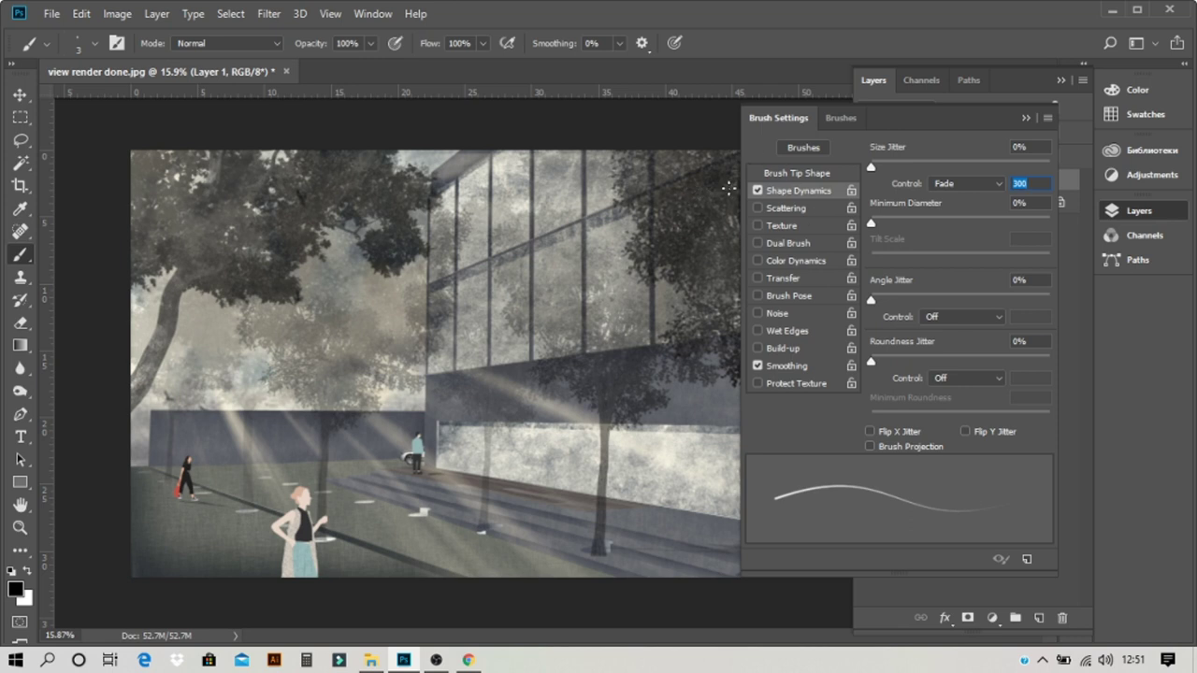
pyautogui.click(763, 191)
pyautogui.click(980, 184)
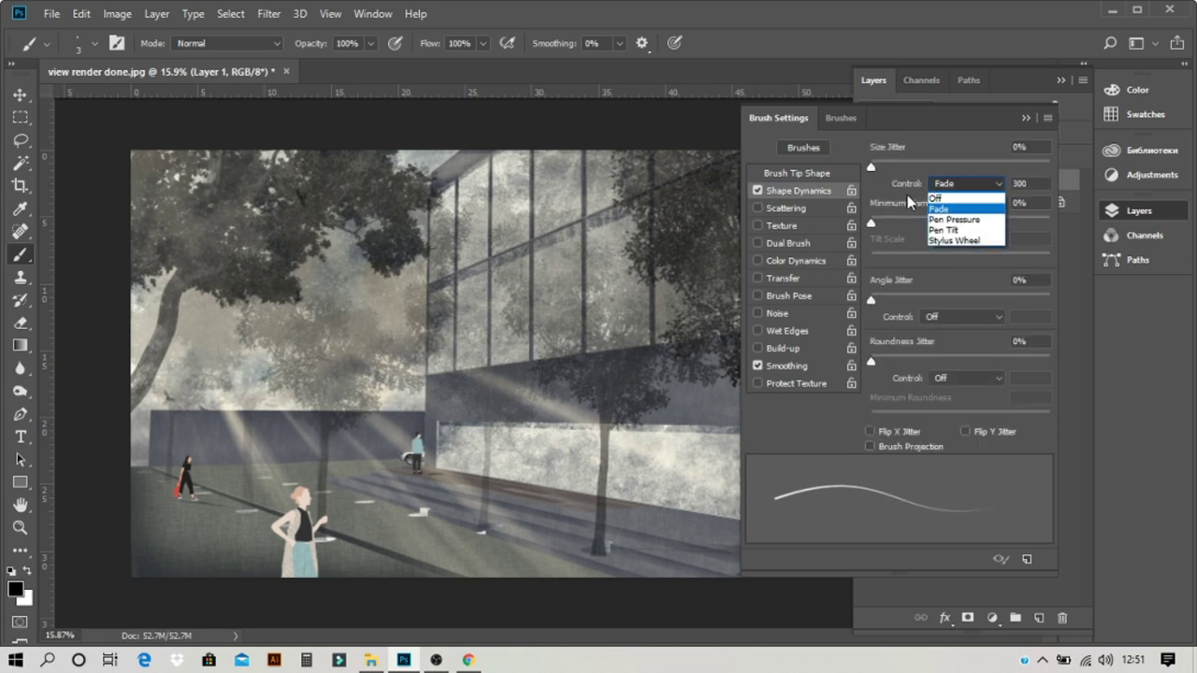
pyautogui.click(946, 207)
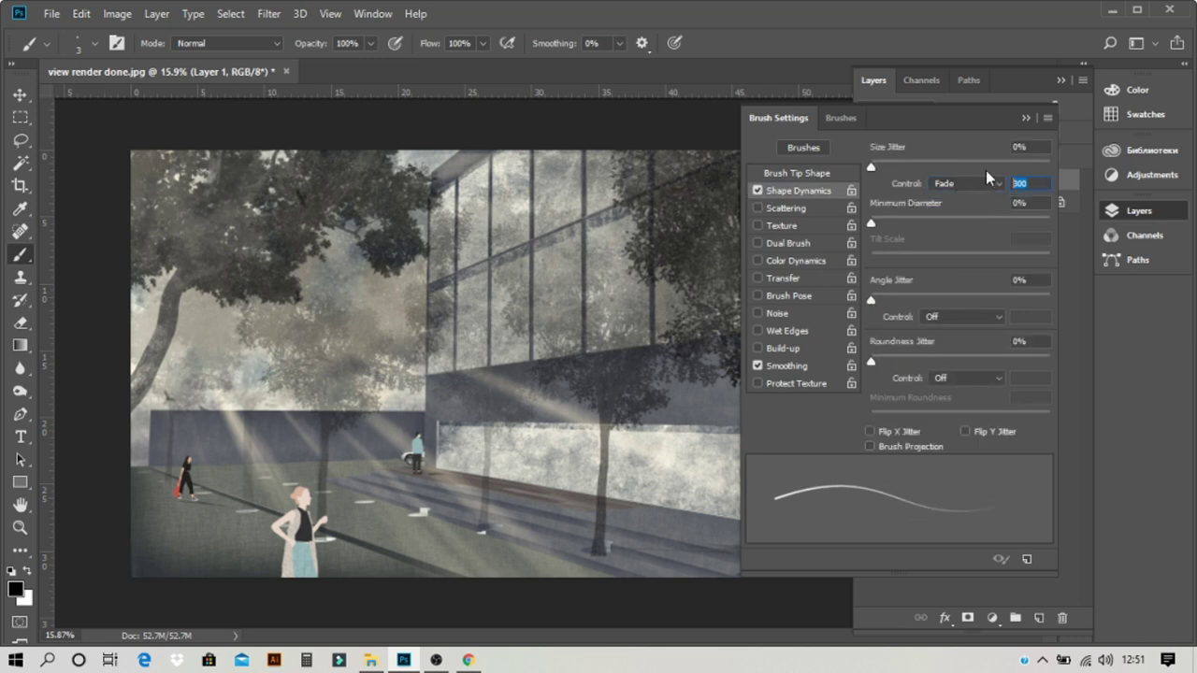
pyautogui.click(1025, 118)
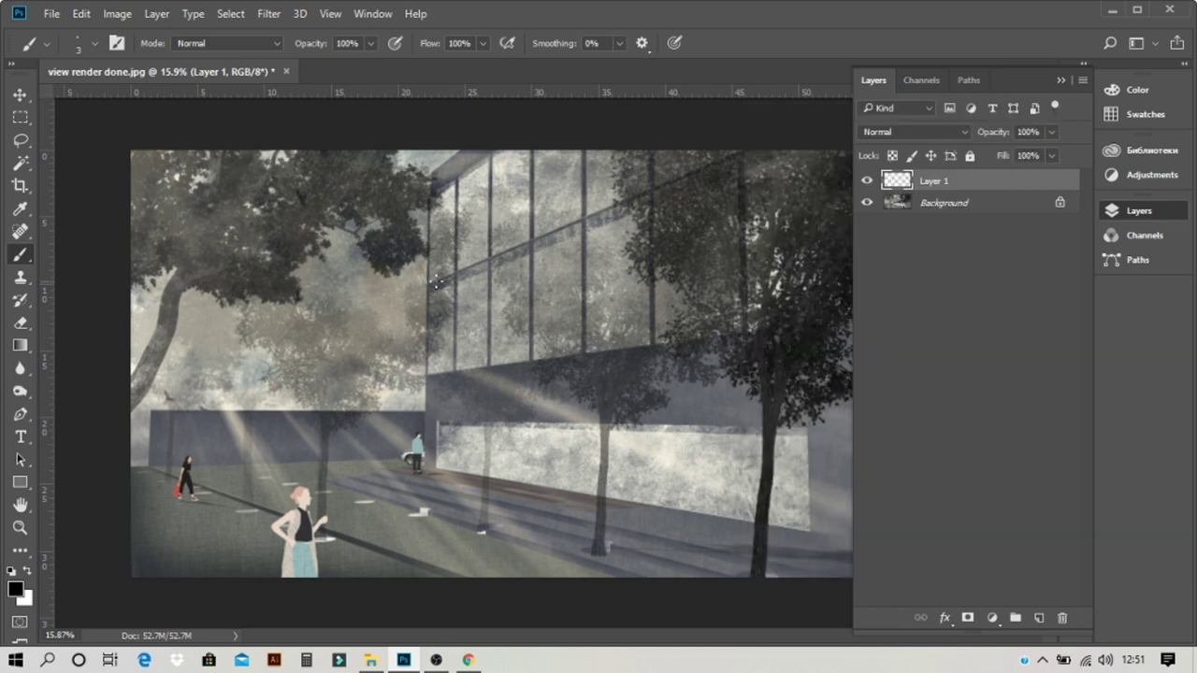
pyautogui.scroll(-1, 437, 282)
pyautogui.scroll(5, 404, 470)
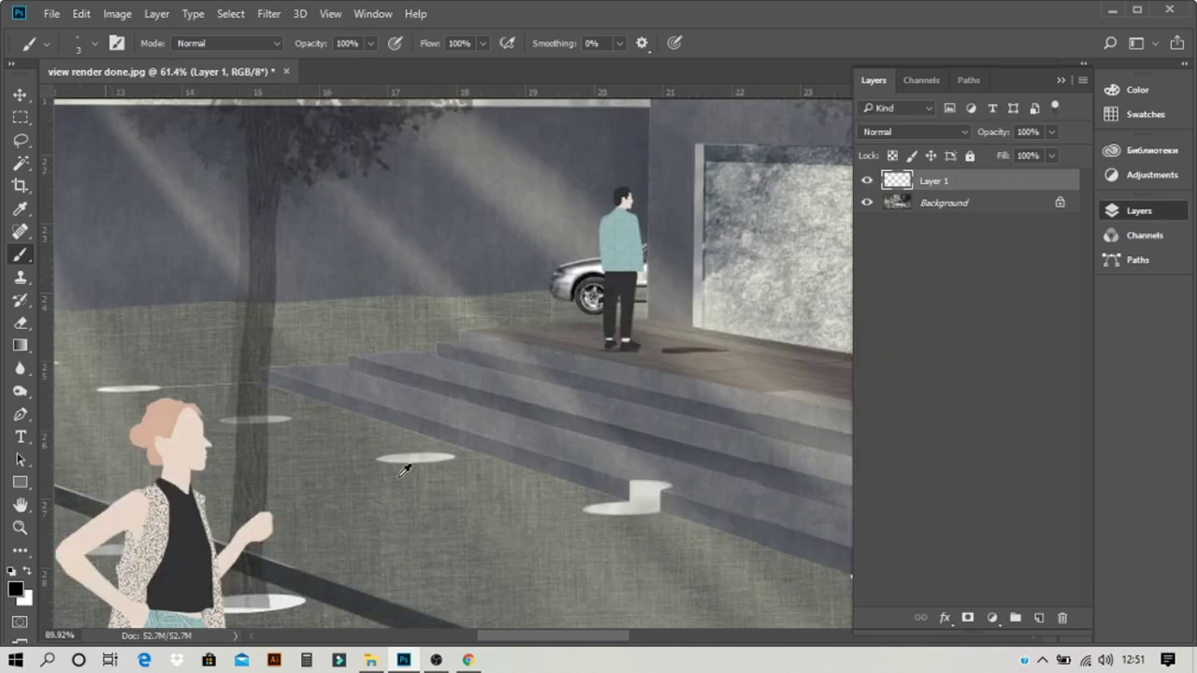
pyautogui.scroll(3, 404, 471)
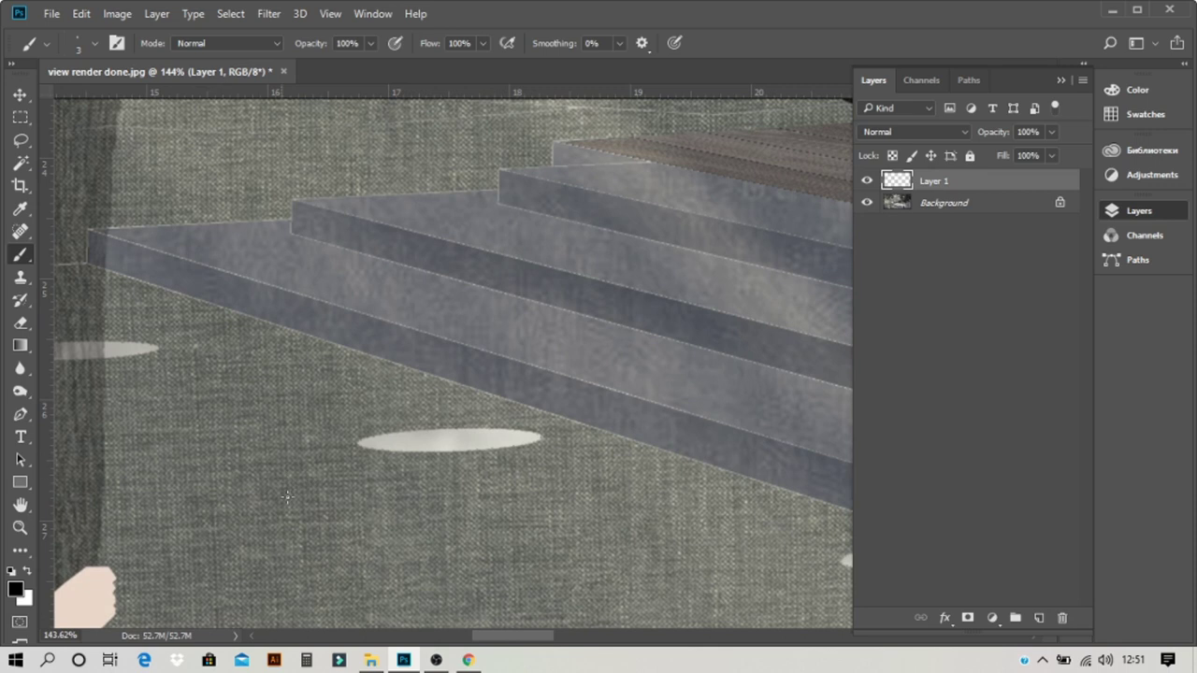
pyautogui.moveTo(315, 505); pyautogui.dragTo(359, 410)
pyautogui.scroll(2, 368, 422)
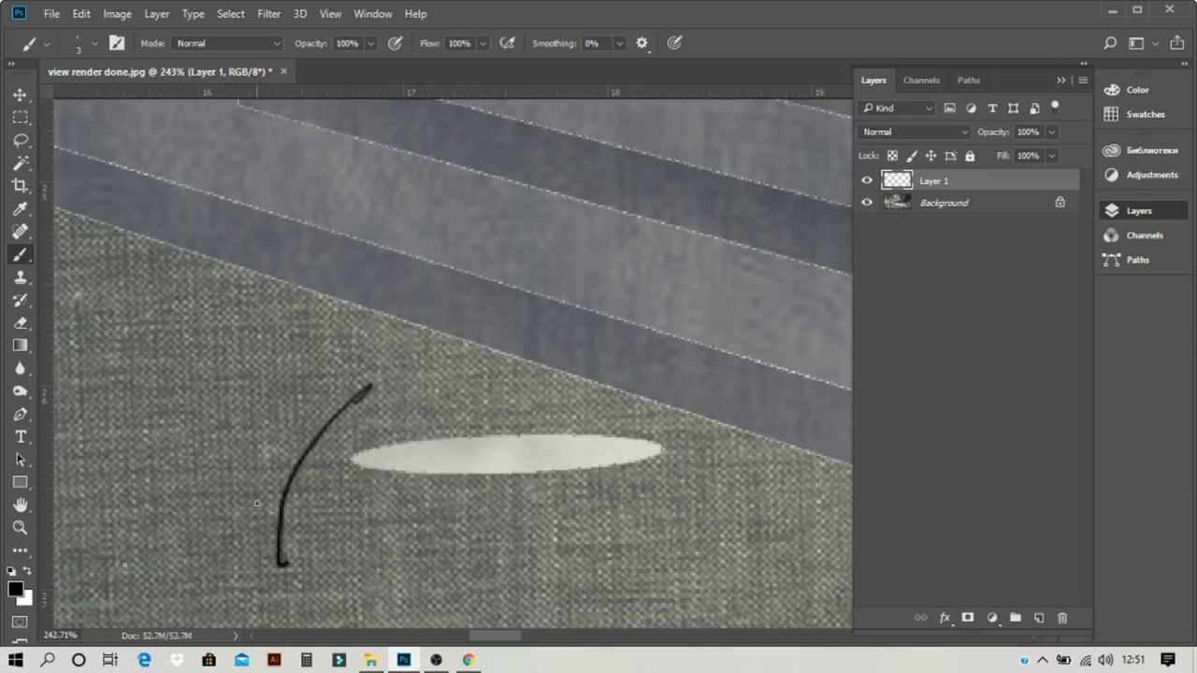
pyautogui.moveTo(252, 507); pyautogui.dragTo(265, 314)
pyautogui.moveTo(390, 553); pyautogui.dragTo(364, 267)
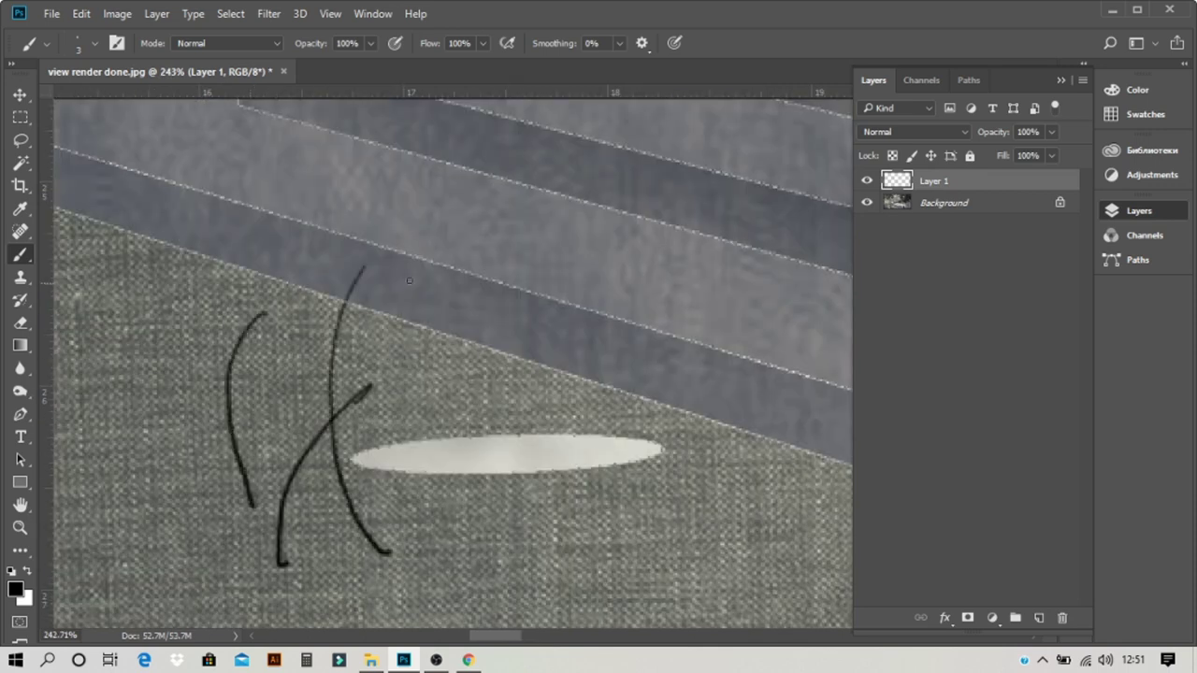
pyautogui.scroll(-3, 392, 294)
pyautogui.scroll(5, 342, 280)
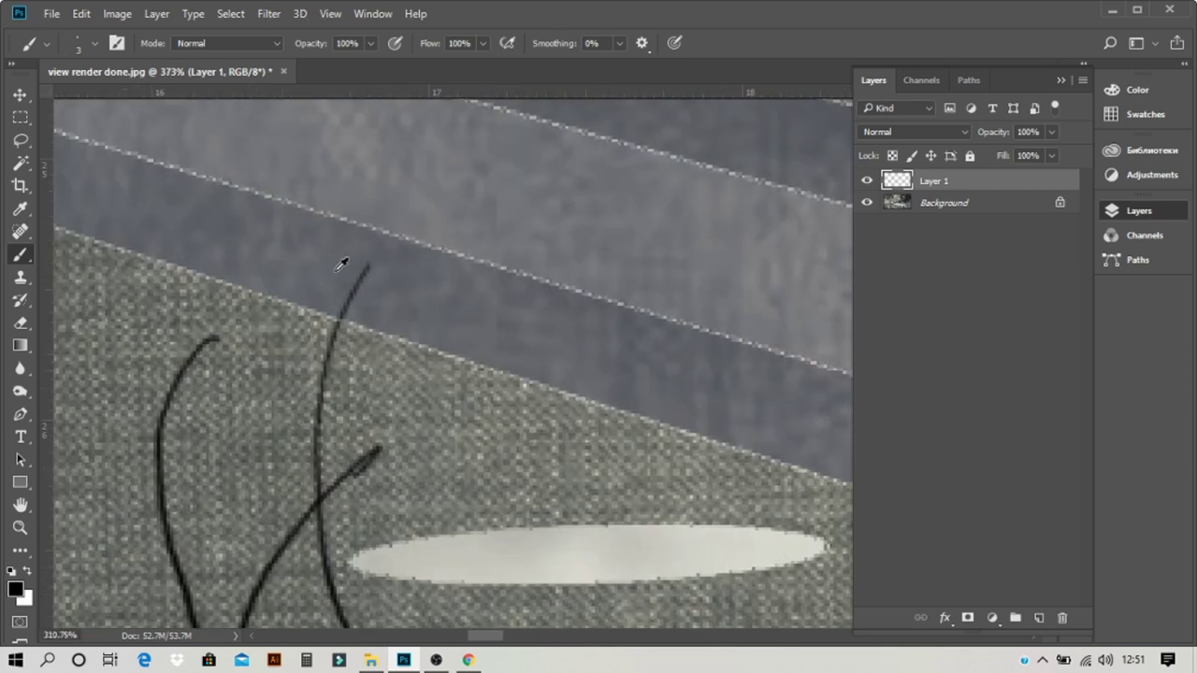
pyautogui.scroll(-6, 341, 264)
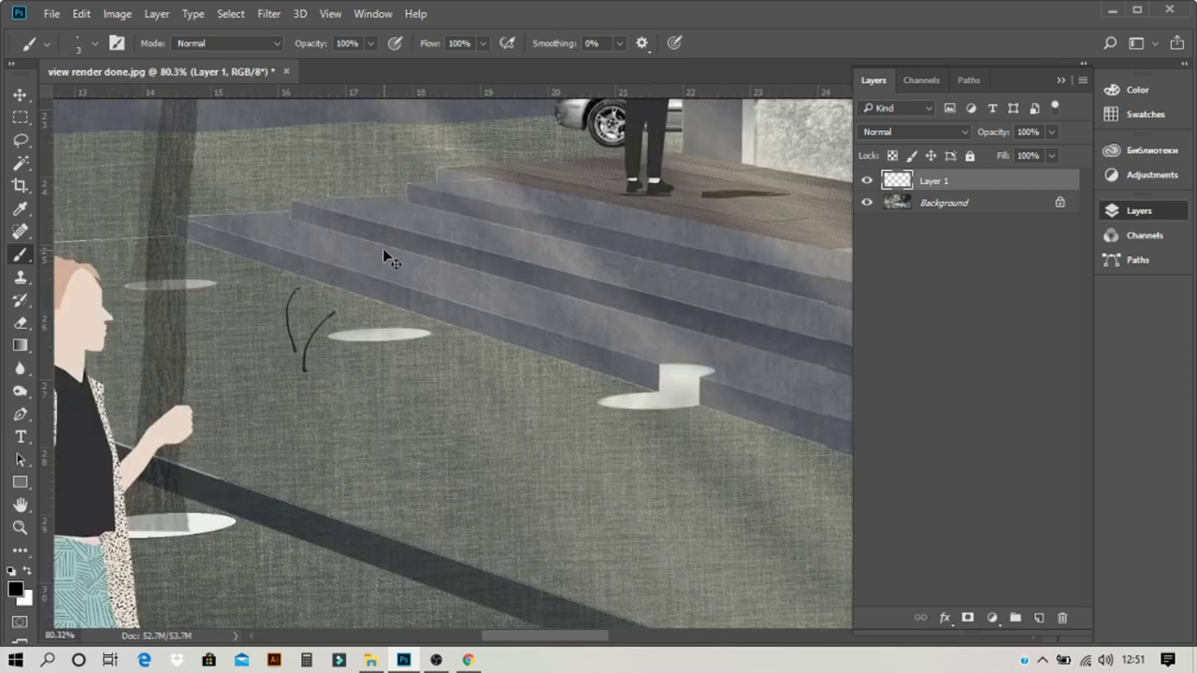
pyautogui.hotkey('ctrl', 'z')
pyautogui.hotkey('ctrl', 'z')
pyautogui.scroll(-3, 219, 240)
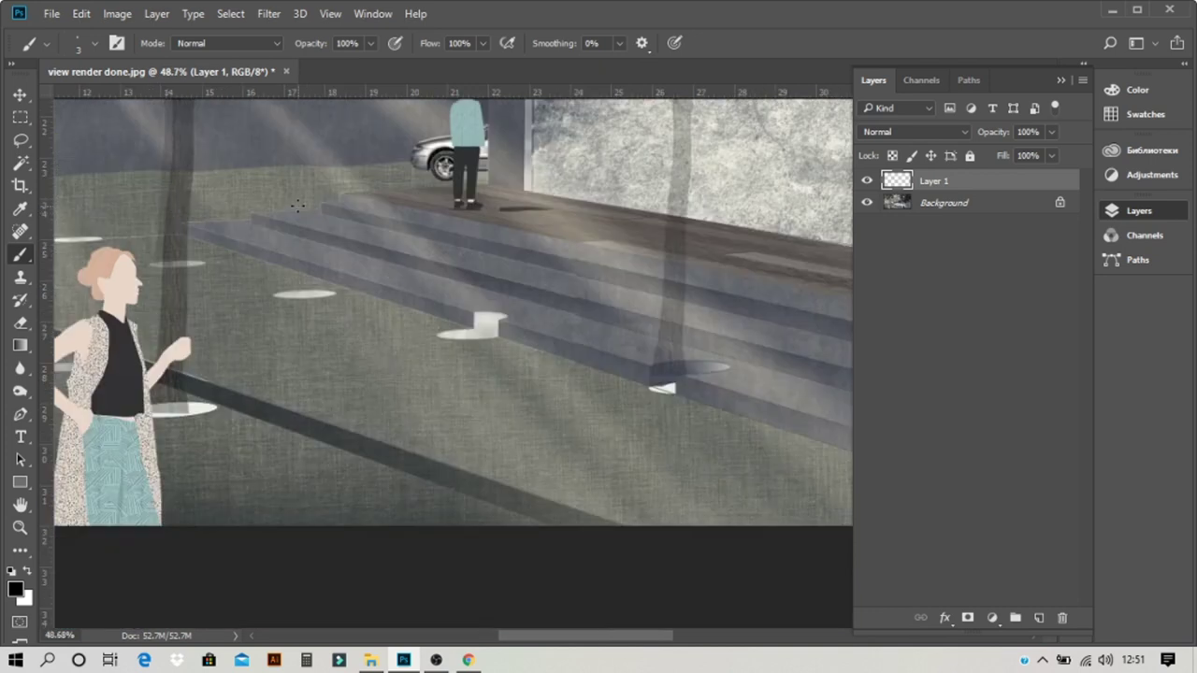
pyautogui.scroll(-3, 297, 206)
# - Set the foreground colour to the bright green 5dc312
pyautogui.click(14, 589)
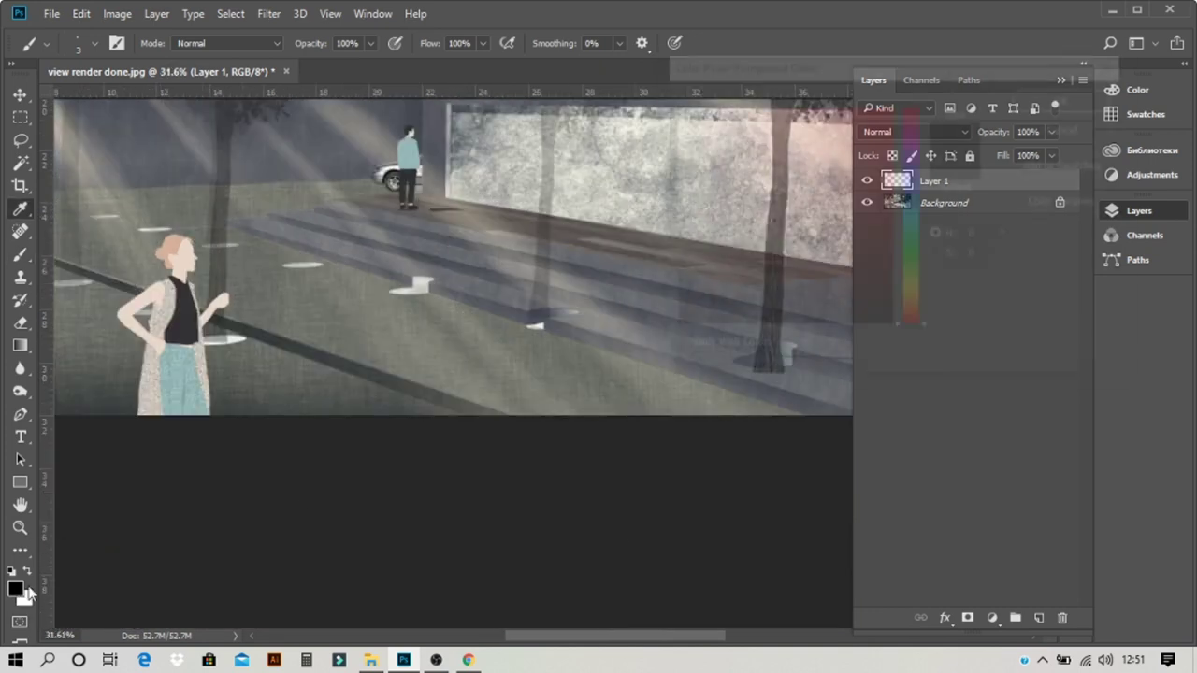
pyautogui.moveTo(917, 292); pyautogui.dragTo(917, 270)
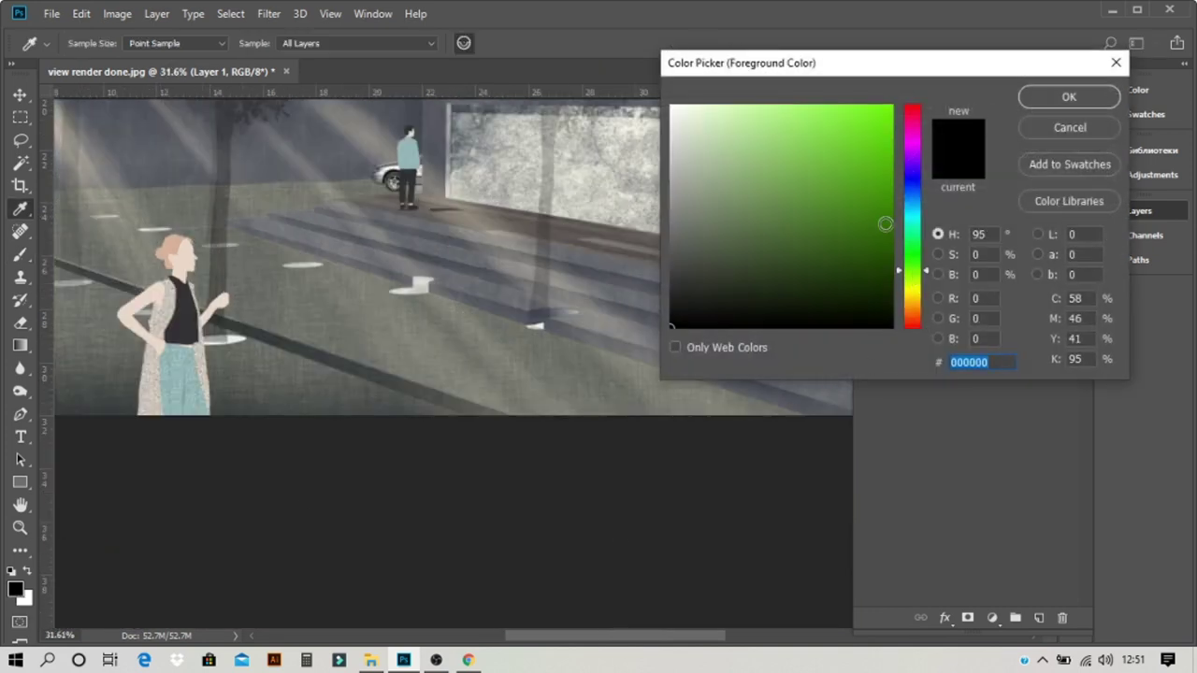
pyautogui.click(850, 161)
pyautogui.click(873, 157)
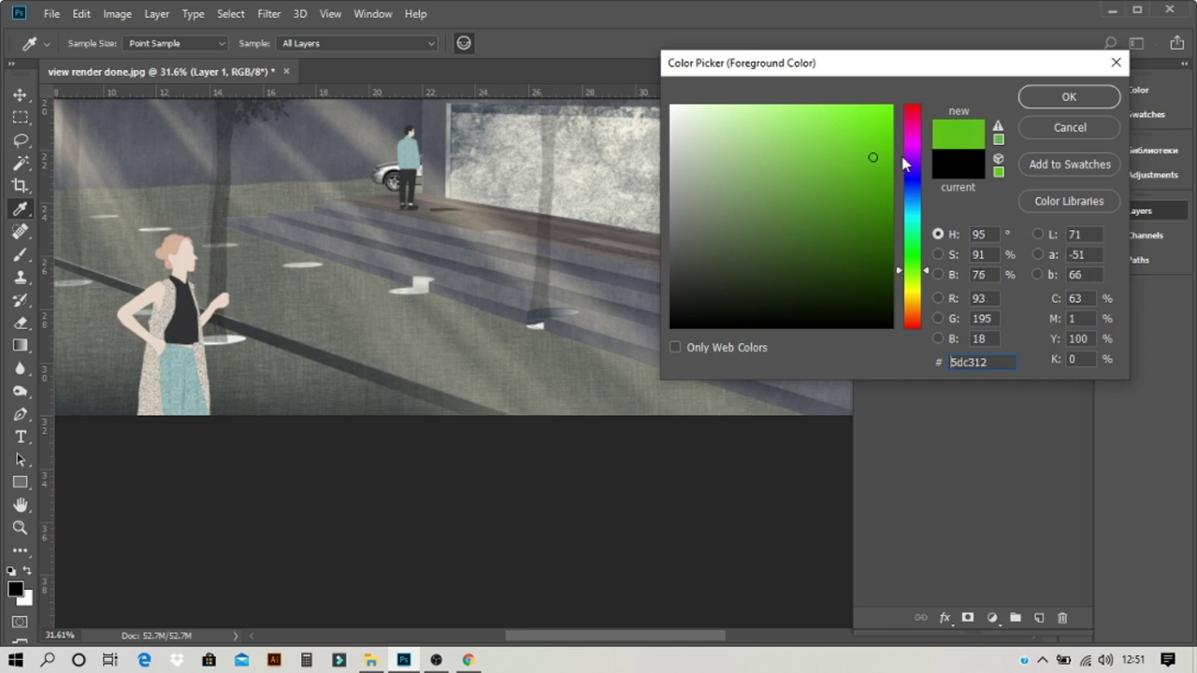
pyautogui.click(1029, 101)
# - Swap the colours so the bright green moves to the background, then set a dark green foreground
pyautogui.press('b')
pyautogui.click(26, 570)
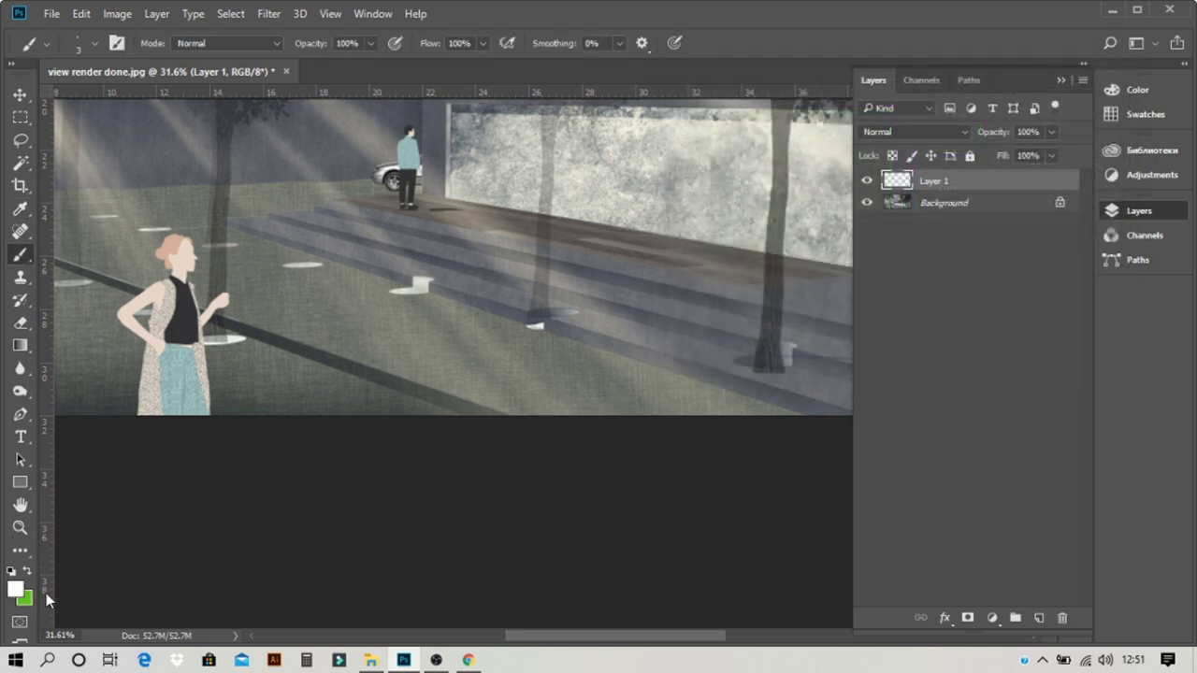
pyautogui.click(17, 590)
pyautogui.click(913, 264)
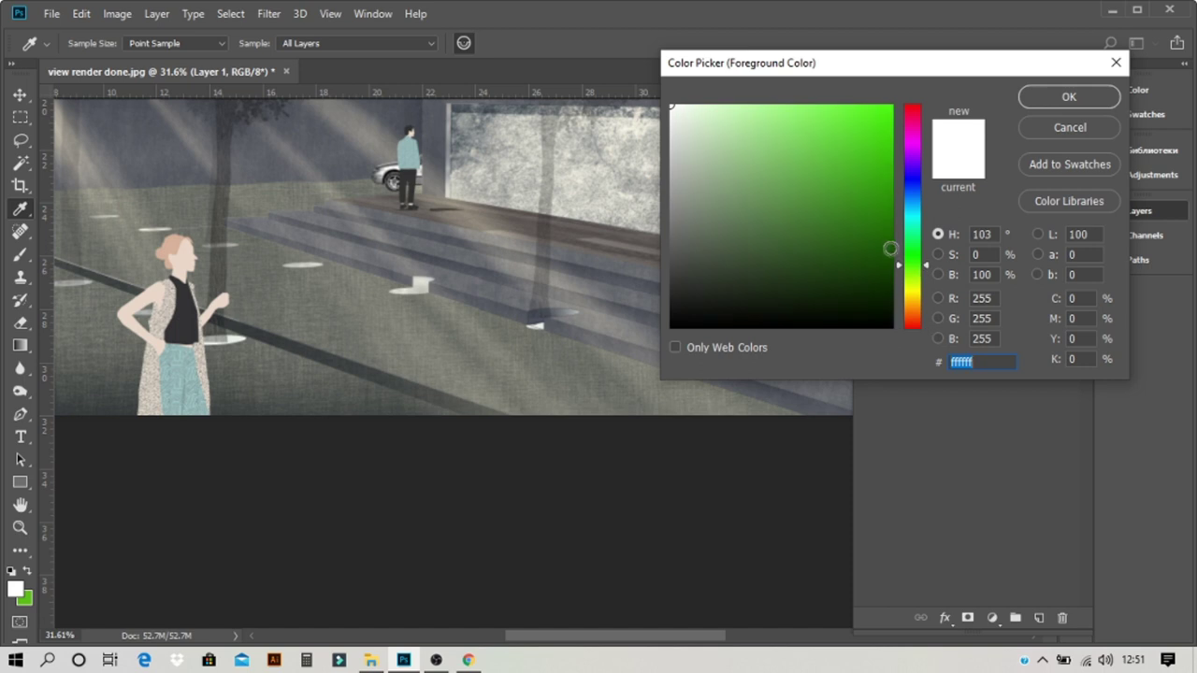
pyautogui.click(865, 236)
pyautogui.click(1069, 98)
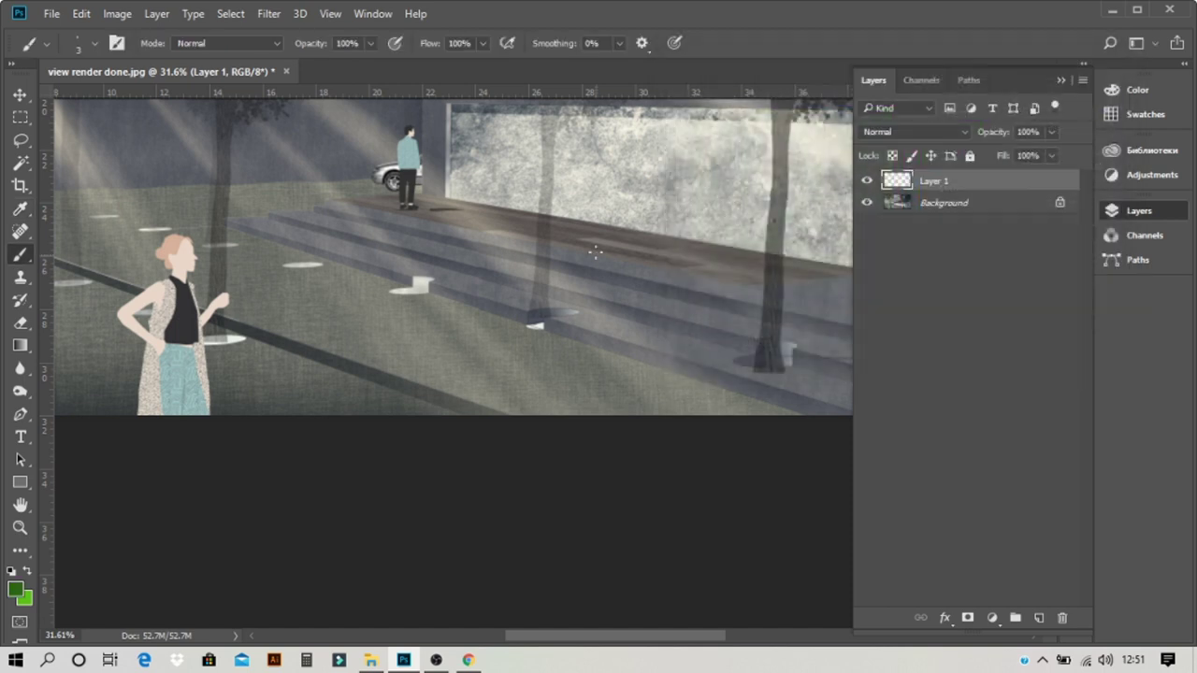
# - Zoom into the white patch on the steps and paint the first grass blades rising from it
pyautogui.scroll(-2, 615, 220)
pyautogui.scroll(5, 614, 221)
pyautogui.scroll(3, 462, 300)
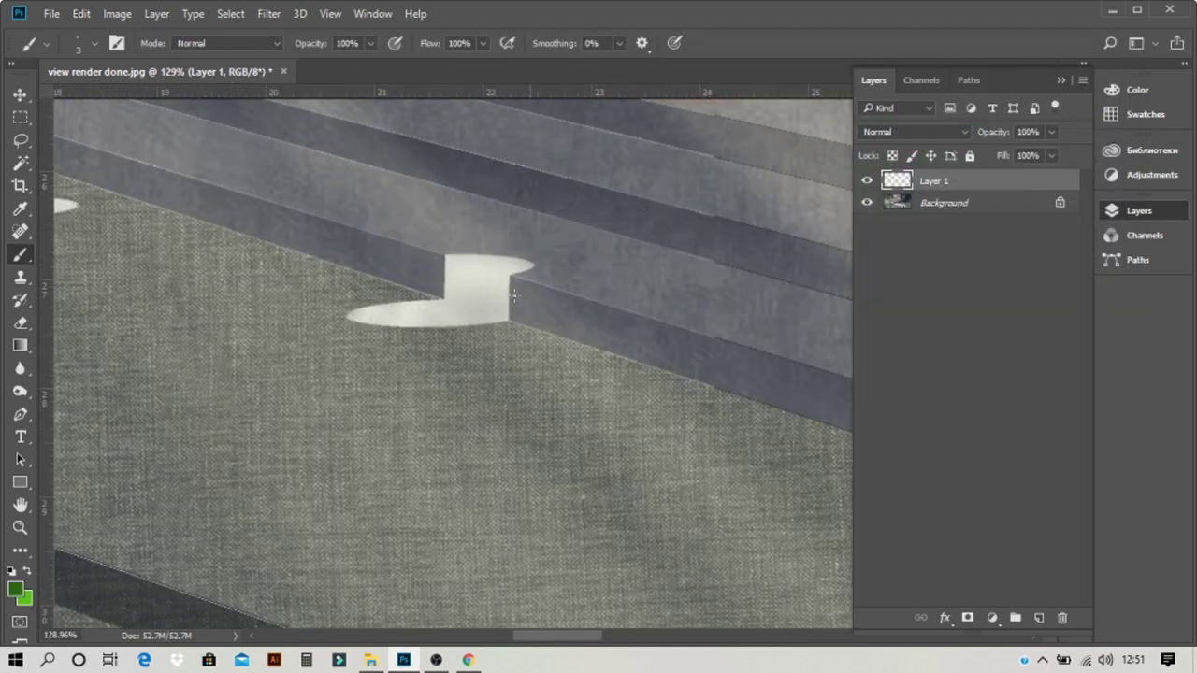
pyautogui.scroll(1, 565, 257)
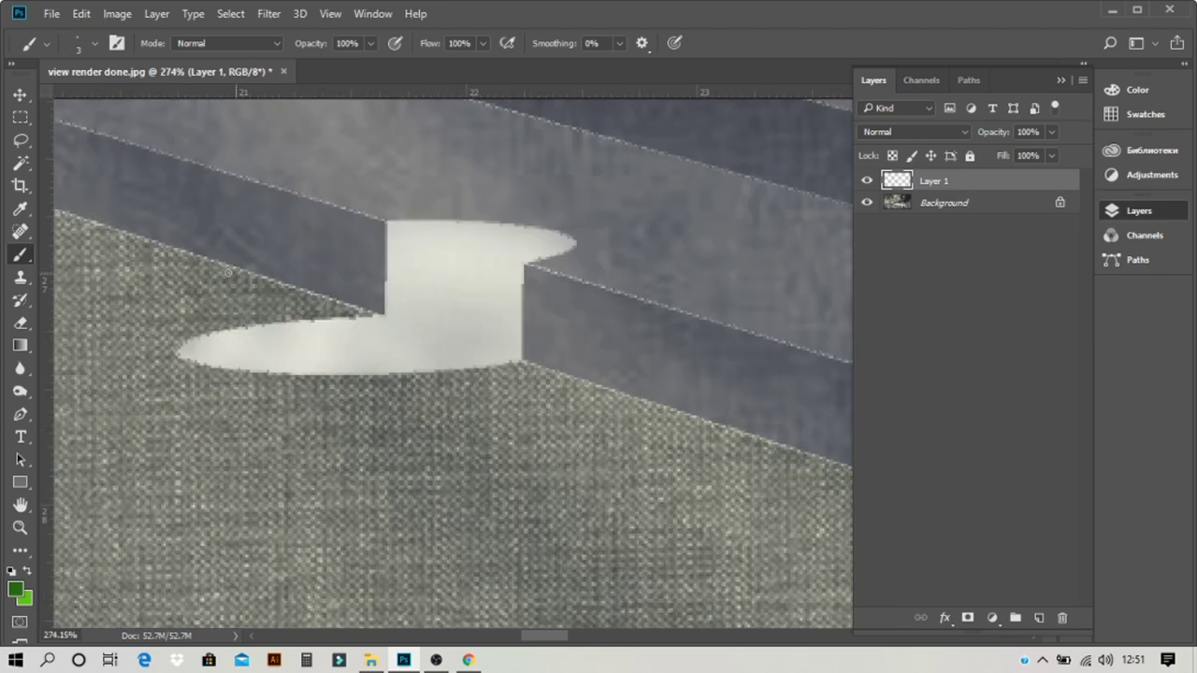
pyautogui.moveTo(430, 332)
pyautogui.mouseDown()
pyautogui.moveTo(335, 194)
pyautogui.moveTo(411, 270)
pyautogui.moveTo(407, 213)
pyautogui.mouseUp()
pyautogui.moveTo(442, 323)
pyautogui.mouseDown()
pyautogui.moveTo(452, 187)
pyautogui.moveTo(216, 183)
pyautogui.mouseUp()
pyautogui.moveTo(373, 273); pyautogui.dragTo(385, 114)
pyautogui.moveTo(391, 318); pyautogui.dragTo(407, 197)
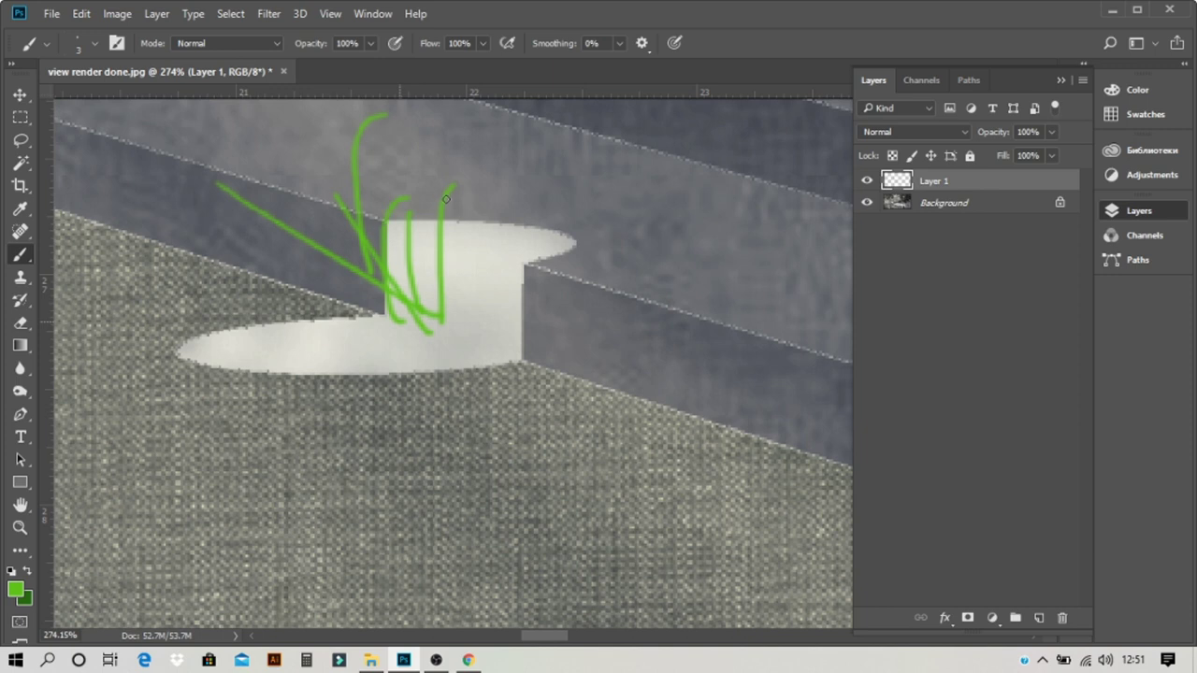
pyautogui.moveTo(441, 312); pyautogui.dragTo(408, 175)
pyautogui.moveTo(488, 307); pyautogui.dragTo(462, 172)
pyautogui.moveTo(452, 308); pyautogui.dragTo(436, 220)
pyautogui.moveTo(455, 332); pyautogui.dragTo(435, 269)
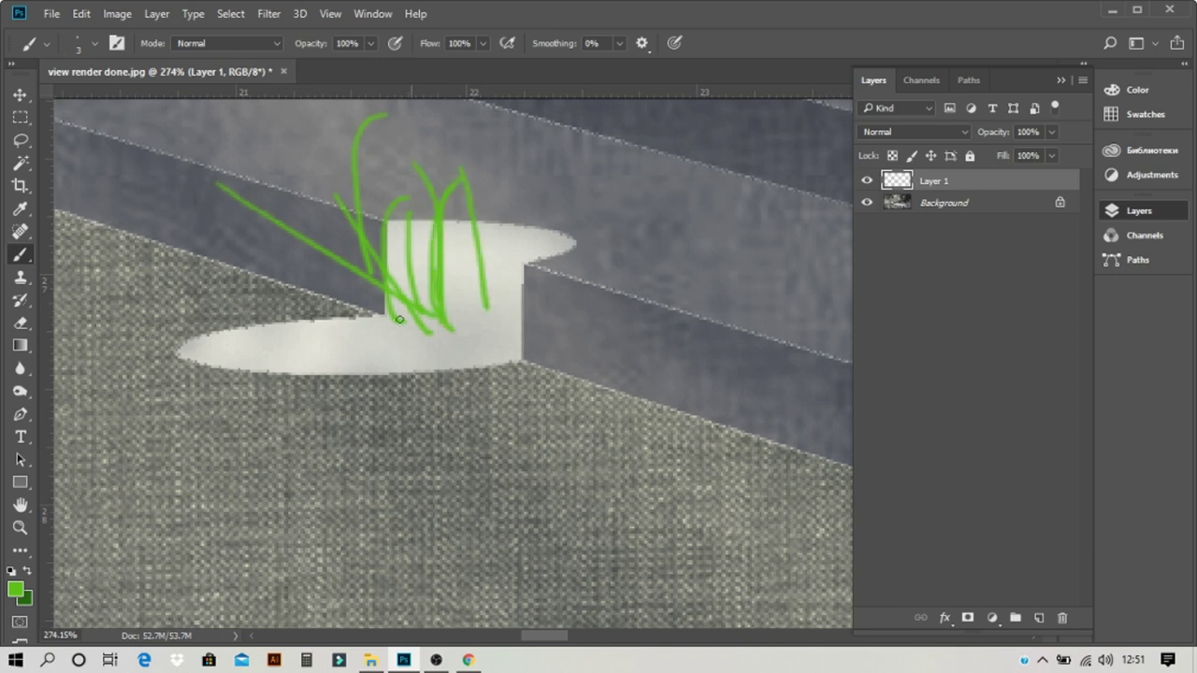
pyautogui.moveTo(346, 327); pyautogui.dragTo(305, 245)
pyautogui.moveTo(385, 348); pyautogui.dragTo(387, 223)
pyautogui.moveTo(413, 303); pyautogui.dragTo(411, 196)
pyautogui.moveTo(462, 334)
pyautogui.mouseDown()
pyautogui.moveTo(550, 157)
pyautogui.moveTo(528, 277)
pyautogui.mouseUp()
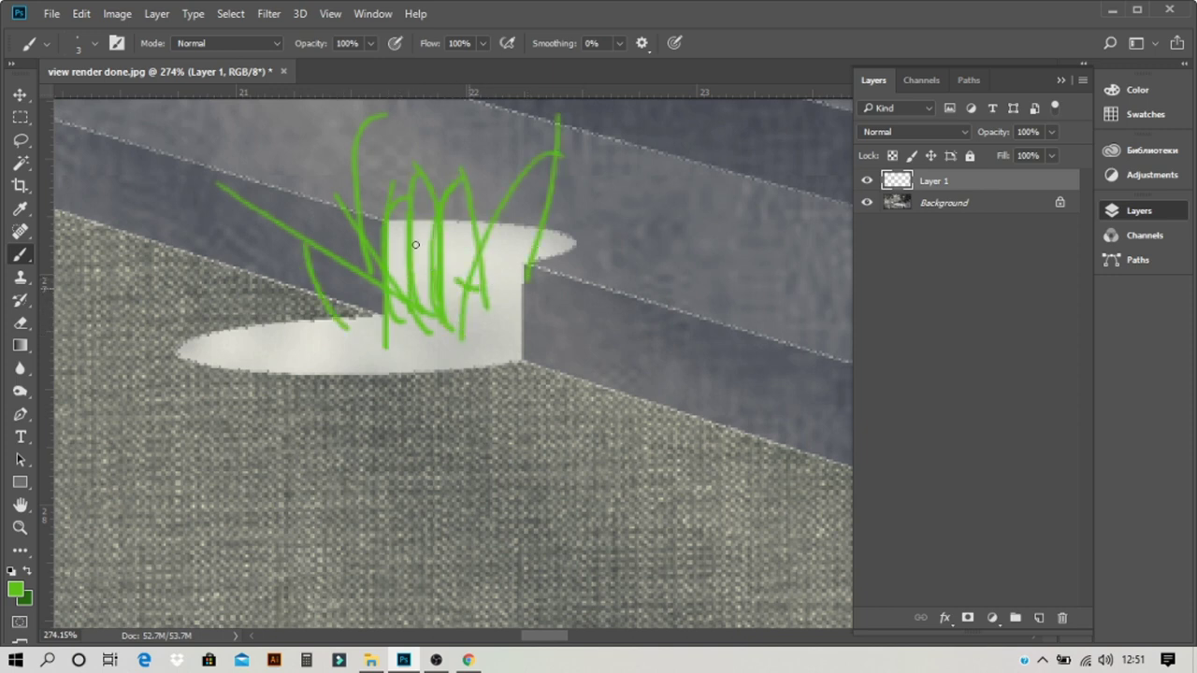
pyautogui.moveTo(408, 237)
pyautogui.mouseDown()
pyautogui.moveTo(482, 293)
pyautogui.moveTo(453, 204)
pyautogui.mouseUp()
# - Swap to the other green and paint many more blades to thicken the clump
pyautogui.press('x')
pyautogui.moveTo(455, 355); pyautogui.dragTo(323, 173)
pyautogui.moveTo(372, 290); pyautogui.dragTo(371, 151)
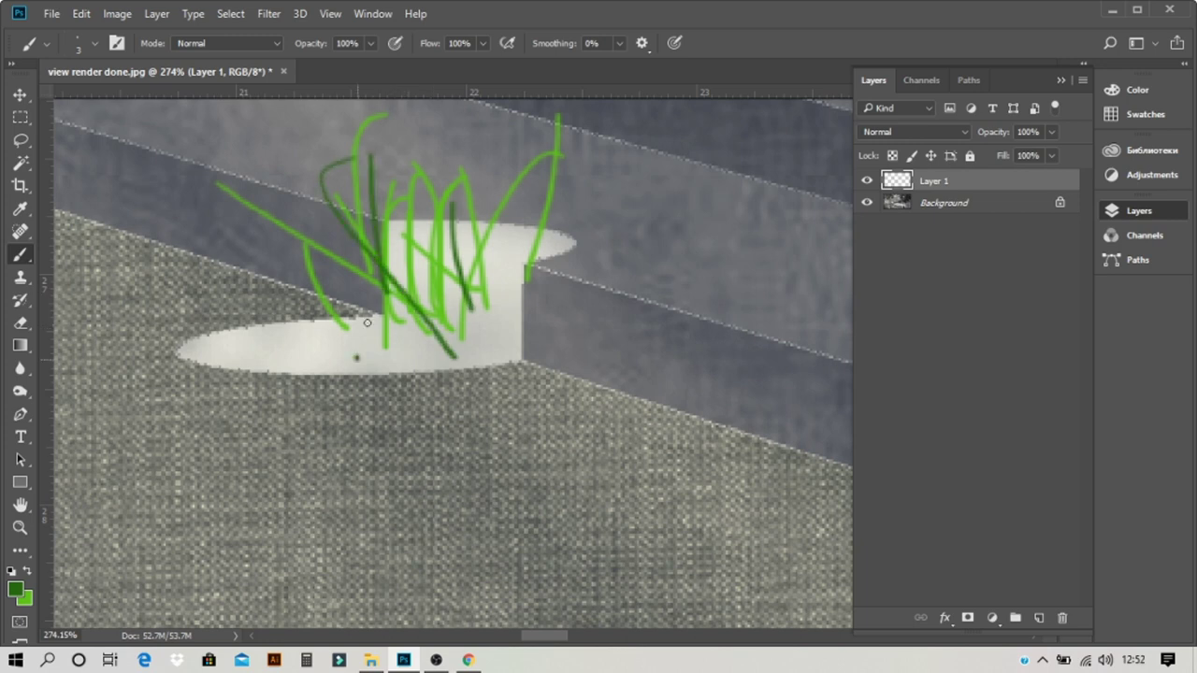
pyautogui.moveTo(355, 358); pyautogui.dragTo(430, 140)
pyautogui.moveTo(448, 297); pyautogui.dragTo(425, 125)
pyautogui.moveTo(484, 266); pyautogui.dragTo(475, 147)
pyautogui.moveTo(472, 297); pyautogui.dragTo(456, 181)
pyautogui.moveTo(529, 294); pyautogui.dragTo(541, 157)
pyautogui.moveTo(453, 303); pyautogui.dragTo(432, 220)
pyautogui.moveTo(439, 327); pyautogui.dragTo(360, 131)
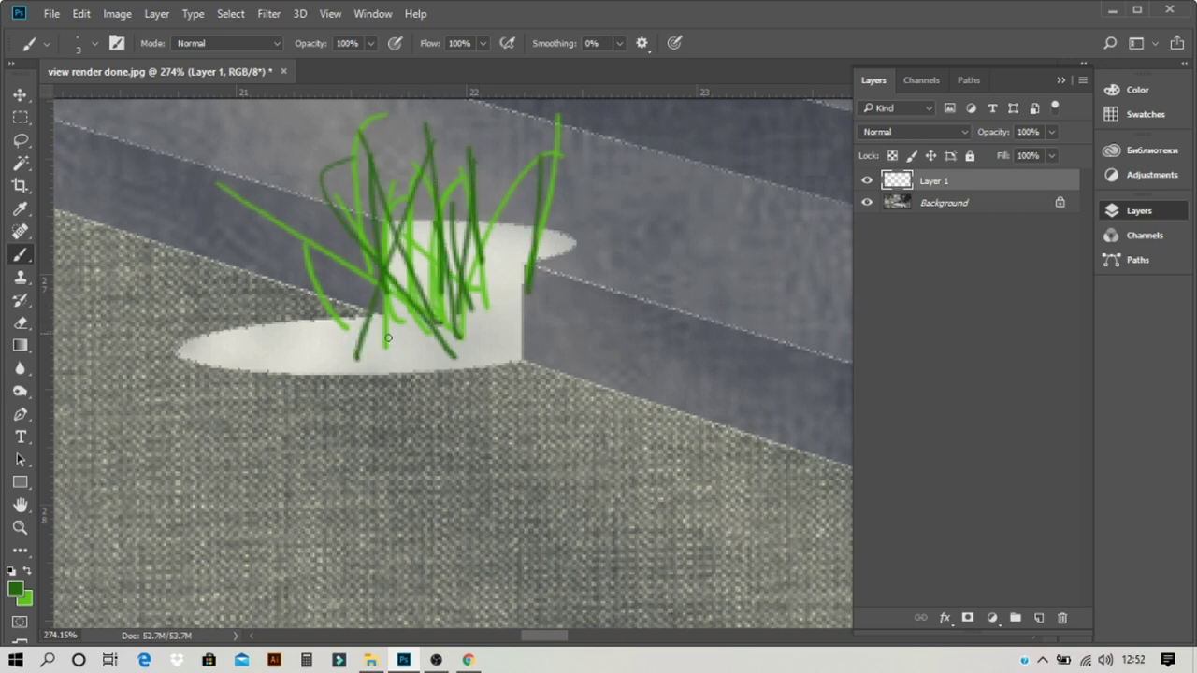
pyautogui.moveTo(373, 299); pyautogui.dragTo(417, 104)
pyautogui.moveTo(473, 292); pyautogui.dragTo(429, 121)
pyautogui.moveTo(487, 297); pyautogui.dragTo(467, 171)
pyautogui.moveTo(559, 301); pyautogui.dragTo(512, 118)
pyautogui.moveTo(495, 317)
pyautogui.mouseDown()
pyautogui.moveTo(490, 99)
pyautogui.moveTo(391, 170)
pyautogui.mouseUp()
pyautogui.moveTo(447, 294); pyautogui.dragTo(281, 105)
pyautogui.moveTo(309, 348); pyautogui.dragTo(332, 142)
pyautogui.moveTo(413, 297); pyautogui.dragTo(361, 125)
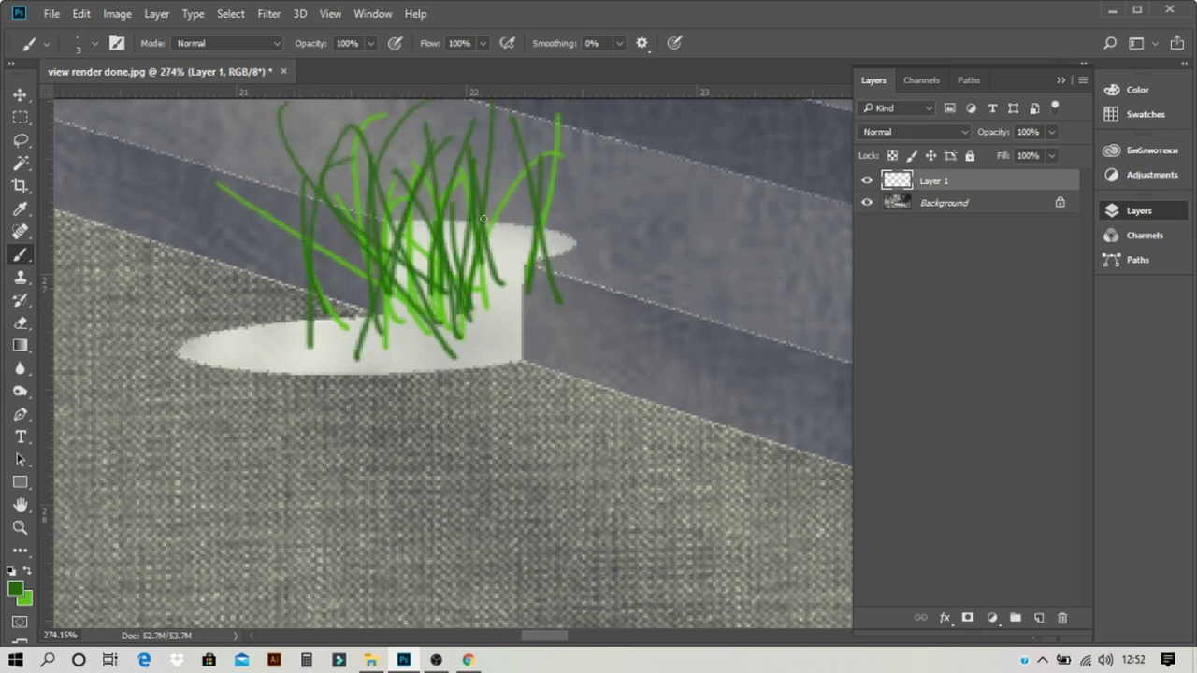
pyautogui.moveTo(471, 282); pyautogui.dragTo(465, 125)
pyautogui.moveTo(520, 322); pyautogui.dragTo(484, 223)
pyautogui.moveTo(447, 366); pyautogui.dragTo(378, 310)
pyautogui.moveTo(367, 290); pyautogui.dragTo(346, 232)
pyautogui.moveTo(434, 283); pyautogui.dragTo(430, 166)
# - Swap the greens again and add a few final blades to the clump
pyautogui.moveTo(559, 255); pyautogui.dragTo(531, 116)
pyautogui.press('x')
pyautogui.moveTo(462, 242); pyautogui.dragTo(428, 118)
pyautogui.moveTo(401, 317); pyautogui.dragTo(391, 223)
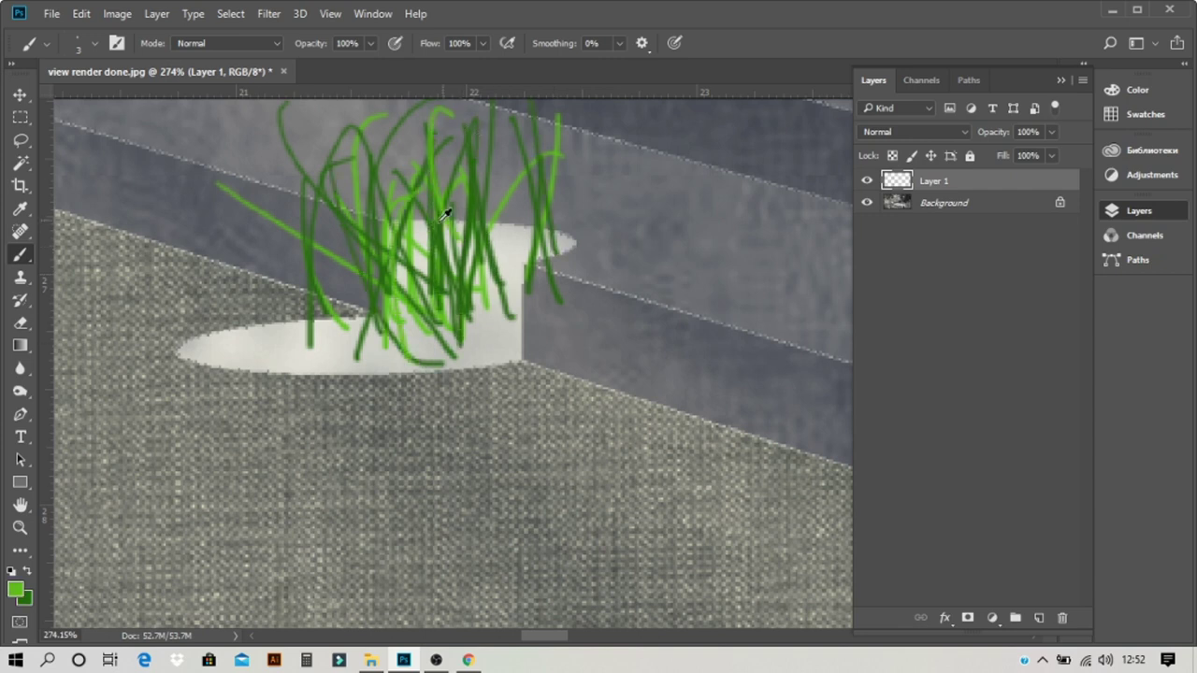
pyautogui.scroll(-5, 513, 273)
pyautogui.scroll(-2, 514, 273)
pyautogui.scroll(6, 486, 299)
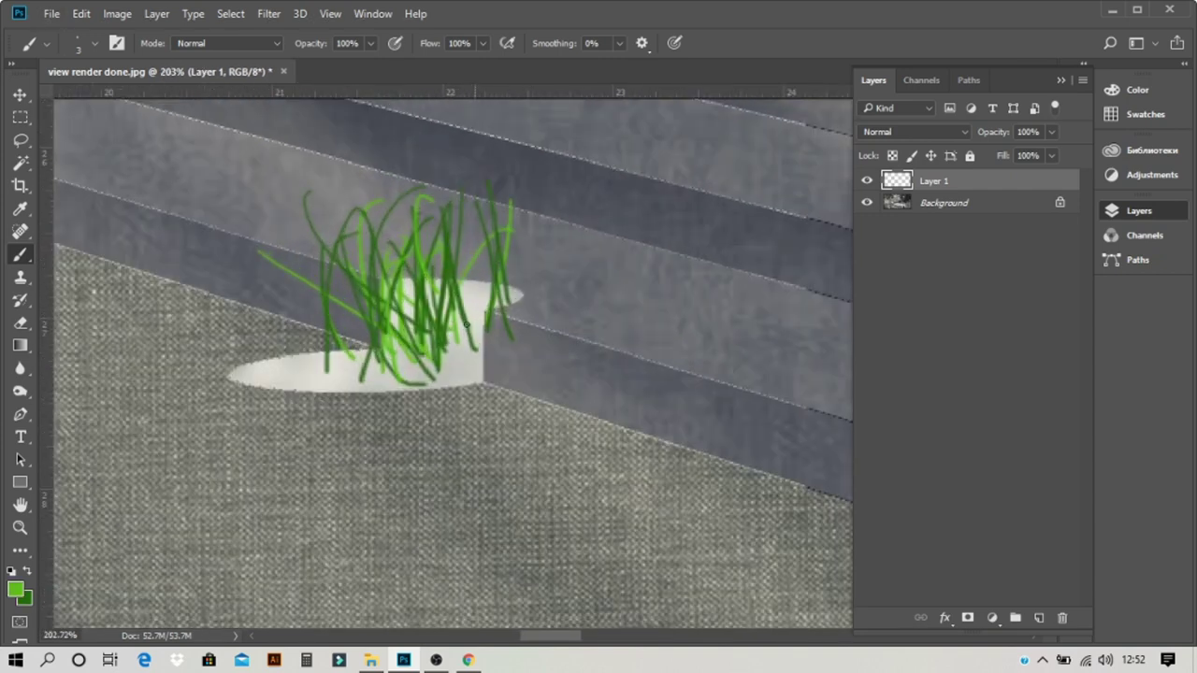
pyautogui.press('v')
pyautogui.scroll(-2, 516, 347)
pyautogui.scroll(1, 534, 343)
pyautogui.scroll(-3, 539, 321)
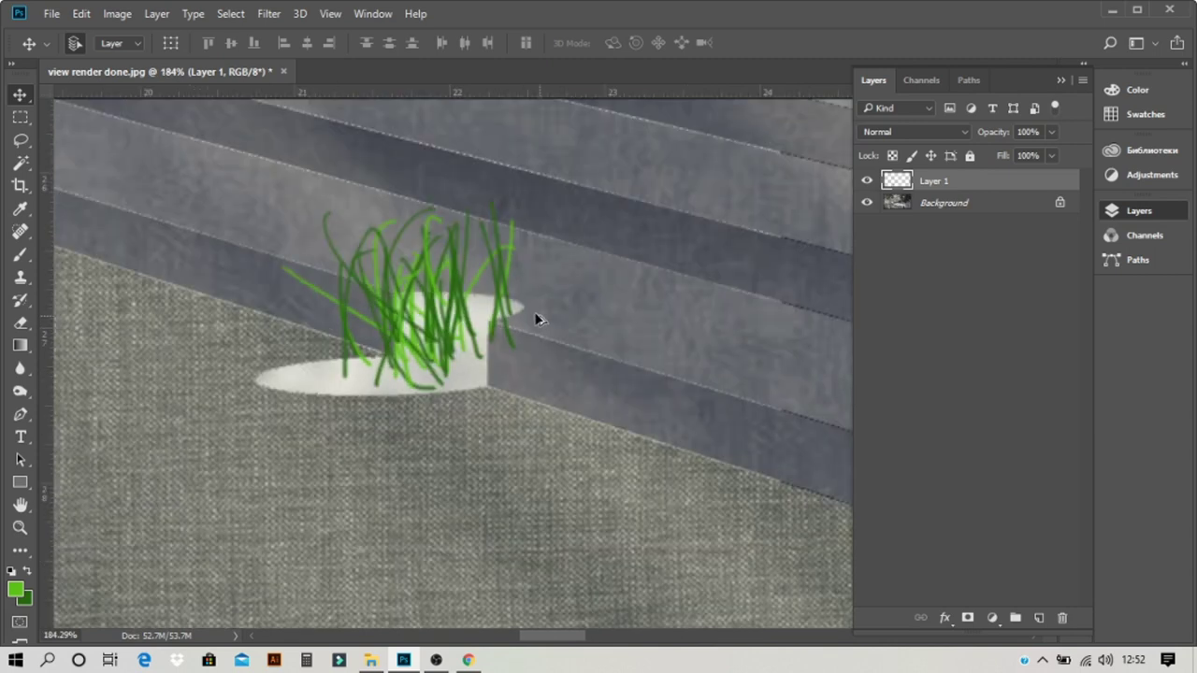
pyautogui.scroll(-3, 486, 308)
pyautogui.scroll(3, 499, 327)
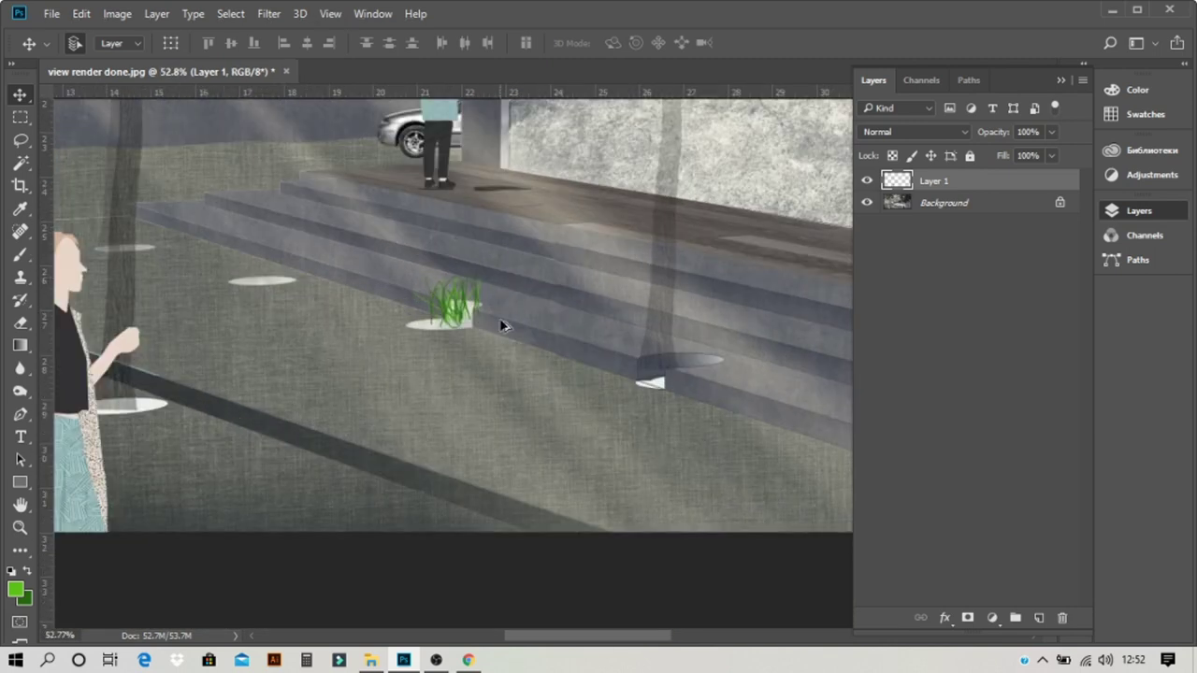
pyautogui.scroll(1, 489, 299)
pyautogui.scroll(-4, 477, 318)
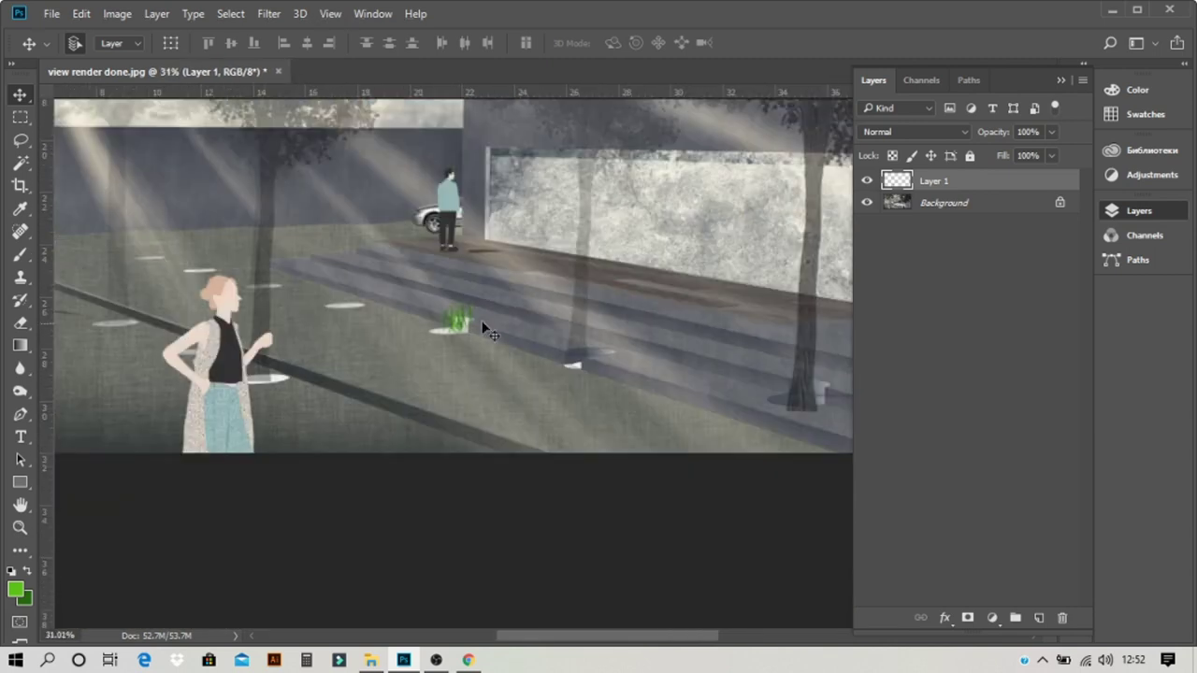